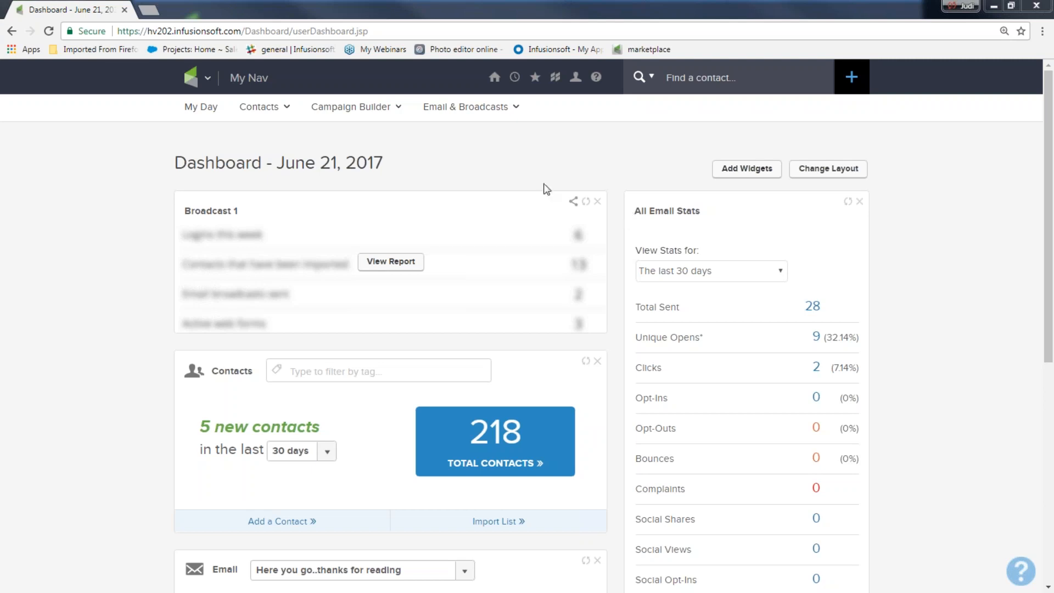
Start a new email broadcast from the Email & Broadcasts area of Marketing
{"action": "left_click", "coordinate": [202, 78]}
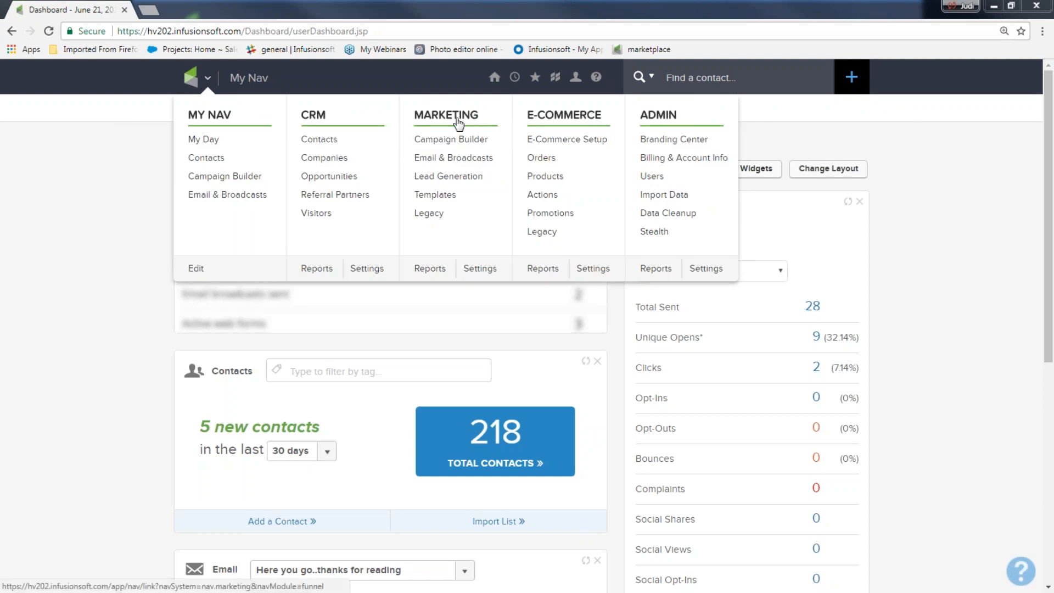
{"action": "left_click", "coordinate": [455, 159]}
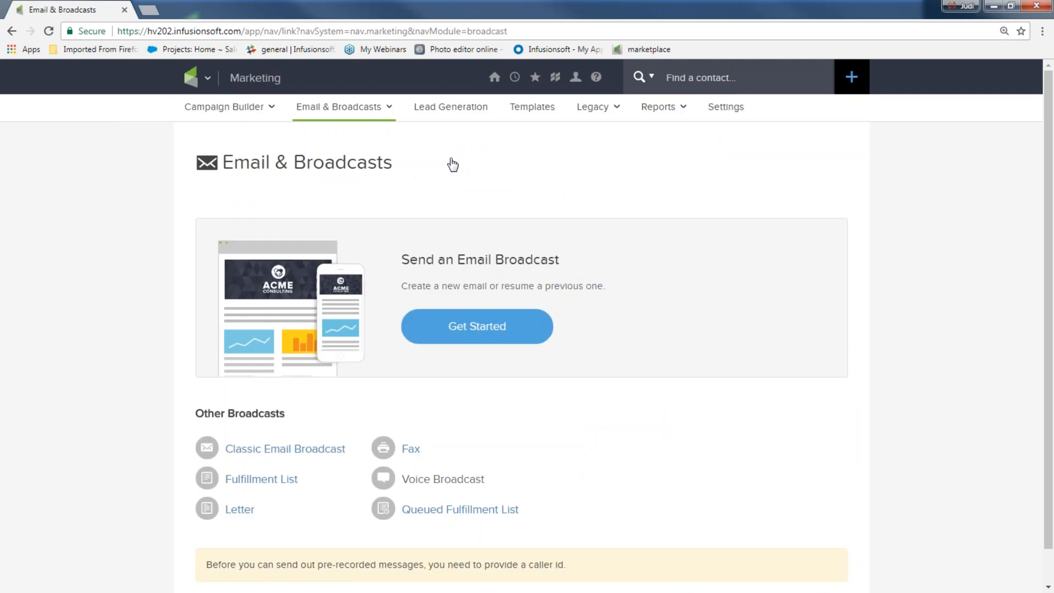
{"action": "left_click", "coordinate": [508, 334]}
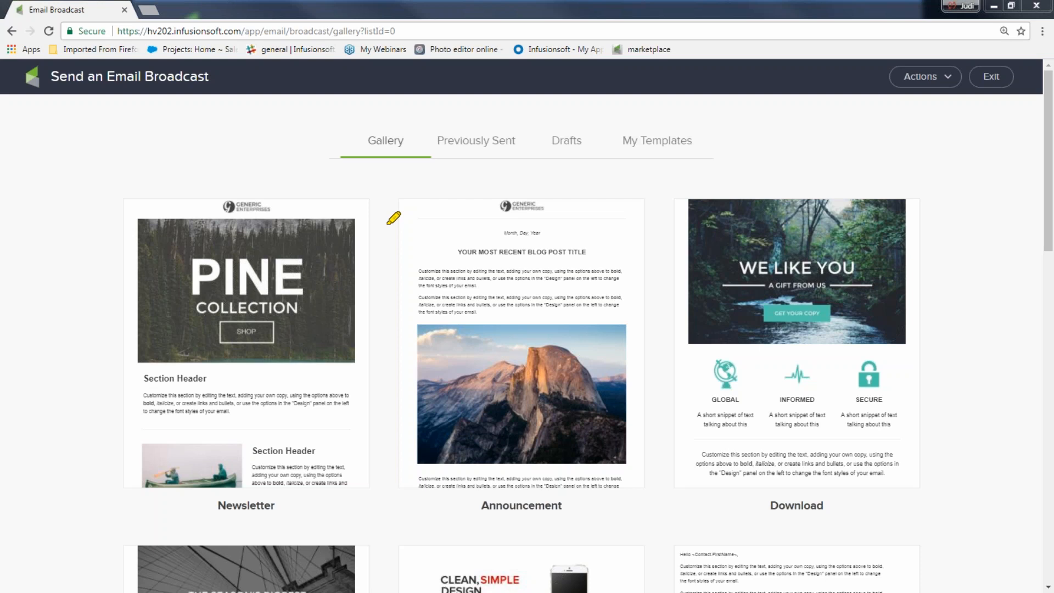
{"action": "left_click_drag", "start_coordinate": [362, 139], "coordinate": [362, 148]}
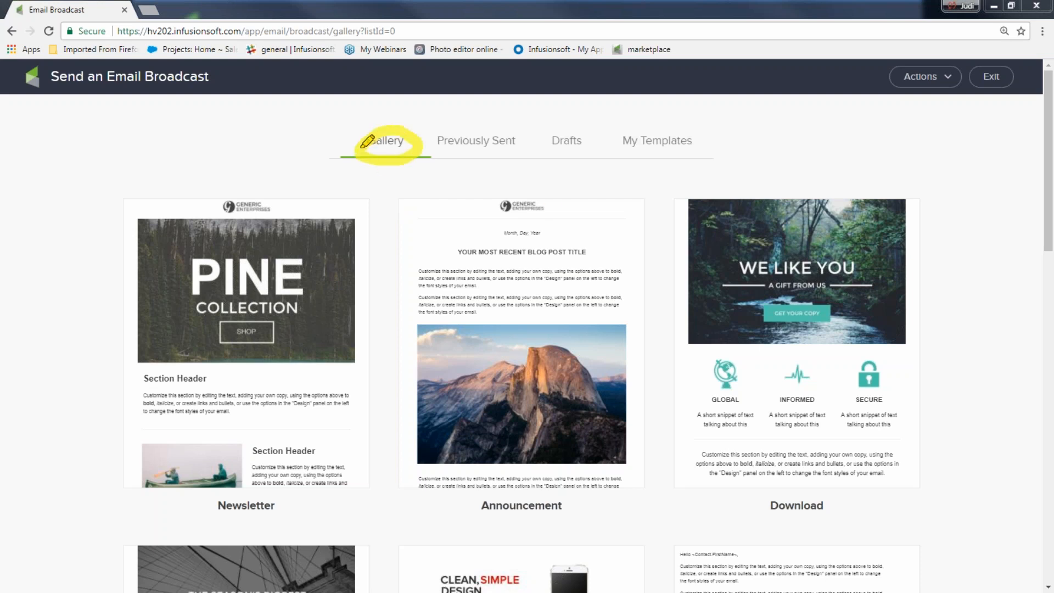
{"action": "mouse_move", "coordinate": [192, 196]}
{"action": "left_mouse_down"}
{"action": "mouse_move", "coordinate": [93, 269]}
{"action": "mouse_move", "coordinate": [353, 450]}
{"action": "left_mouse_up"}
{"action": "mouse_move", "coordinate": [390, 417]}
{"action": "left_mouse_down"}
{"action": "mouse_move", "coordinate": [329, 185]}
{"action": "mouse_move", "coordinate": [225, 193]}
{"action": "left_mouse_up"}
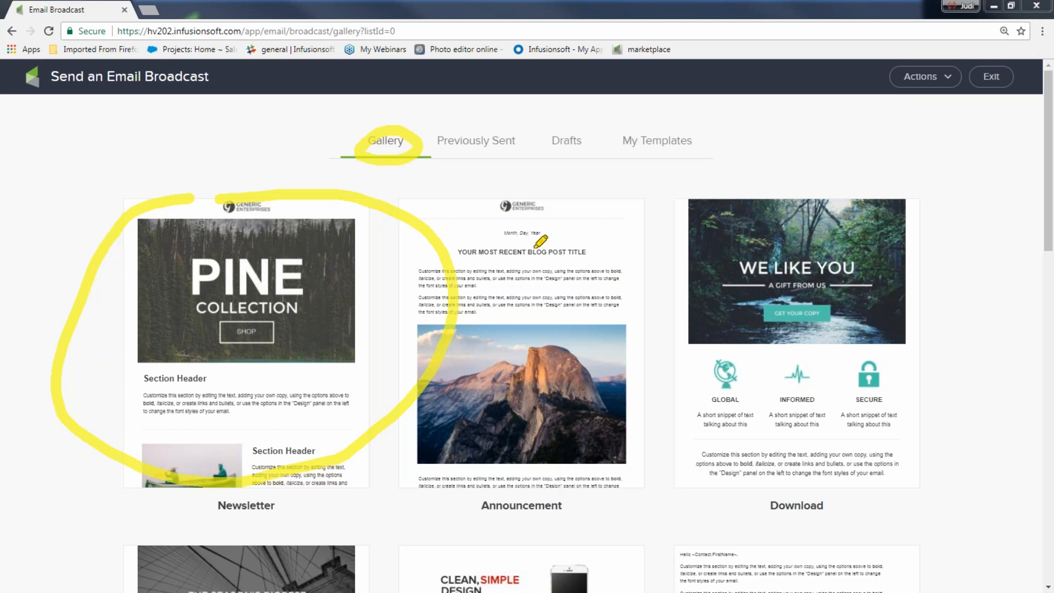
{"action": "mouse_move", "coordinate": [527, 131]}
{"action": "left_mouse_down"}
{"action": "mouse_move", "coordinate": [470, 125]}
{"action": "mouse_move", "coordinate": [431, 141]}
{"action": "mouse_move", "coordinate": [528, 156]}
{"action": "mouse_move", "coordinate": [525, 134]}
{"action": "left_mouse_up"}
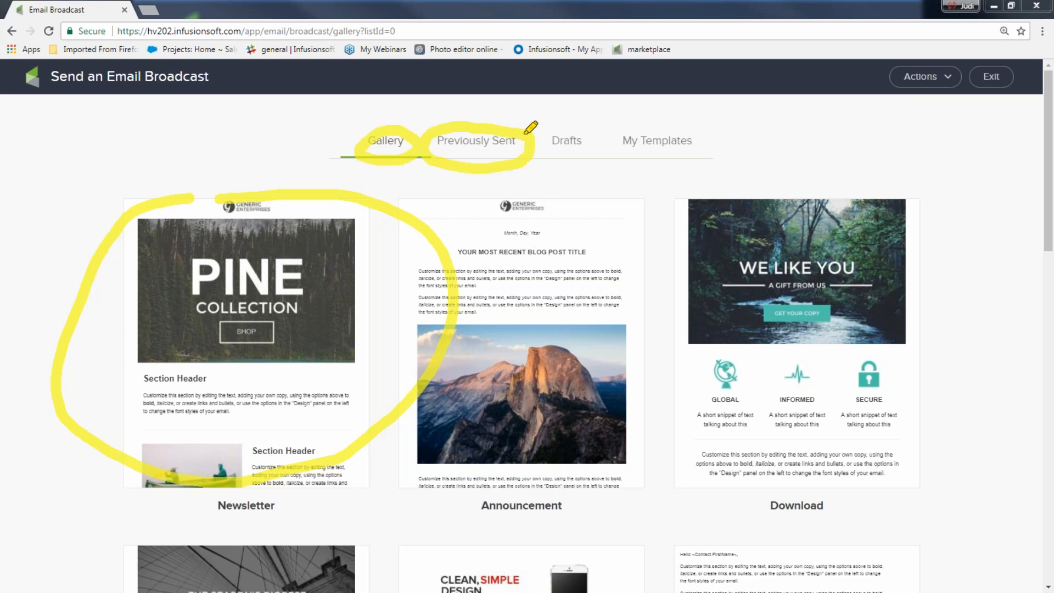
{"action": "mouse_move", "coordinate": [588, 123]}
{"action": "left_mouse_down"}
{"action": "mouse_move", "coordinate": [565, 116]}
{"action": "mouse_move", "coordinate": [537, 150]}
{"action": "mouse_move", "coordinate": [588, 132]}
{"action": "left_mouse_up"}
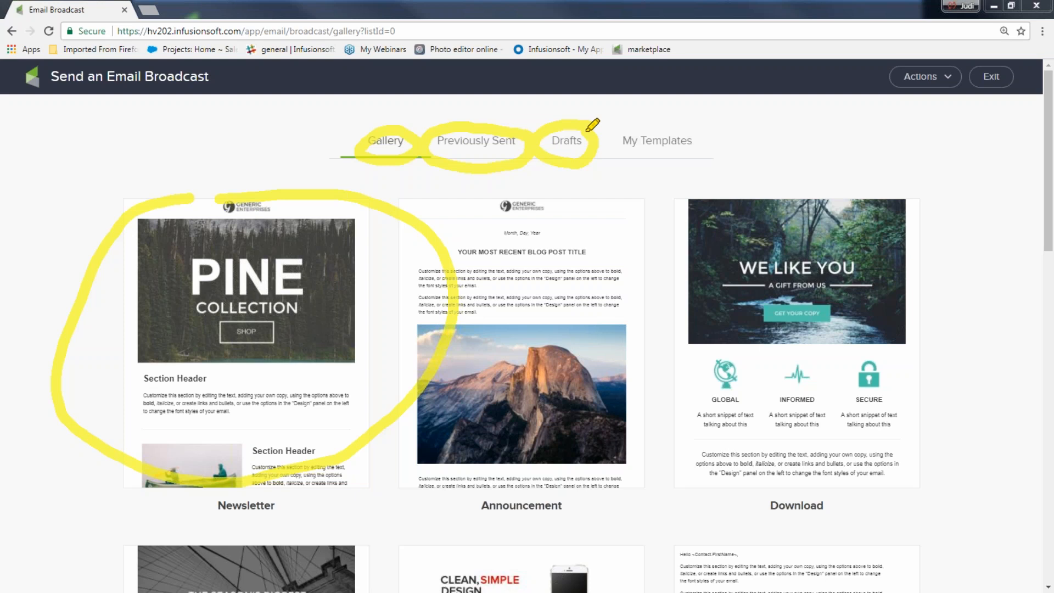
{"action": "mouse_move", "coordinate": [586, 130]}
{"action": "left_mouse_down"}
{"action": "mouse_move", "coordinate": [566, 190]}
{"action": "mouse_move", "coordinate": [554, 167]}
{"action": "left_mouse_up"}
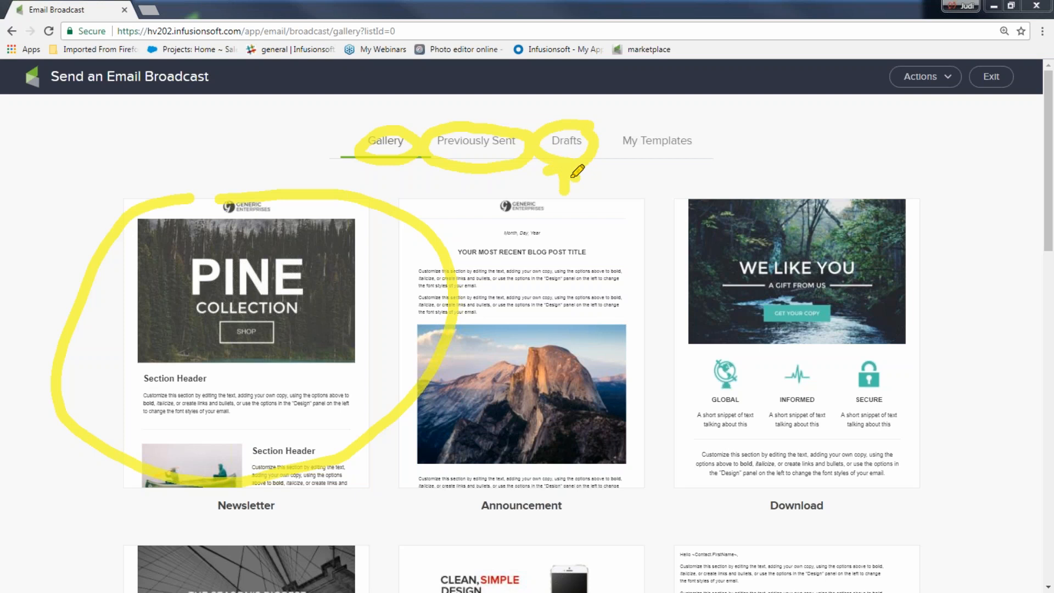
{"action": "mouse_move", "coordinate": [700, 128]}
{"action": "left_mouse_down"}
{"action": "mouse_move", "coordinate": [665, 116]}
{"action": "mouse_move", "coordinate": [606, 140]}
{"action": "mouse_move", "coordinate": [696, 133]}
{"action": "left_mouse_up"}
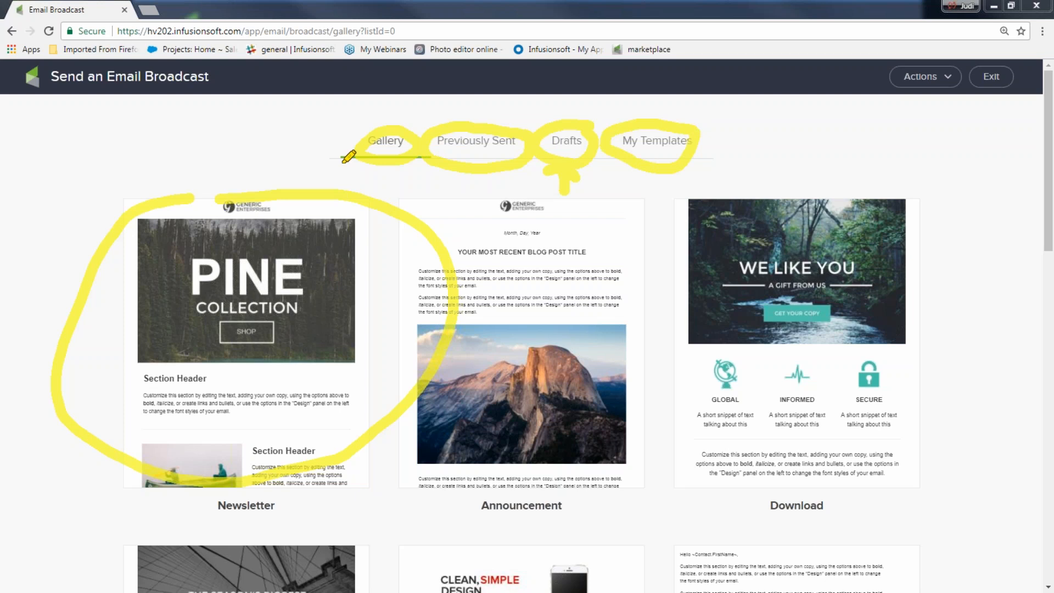
{"action": "key", "text": "Escape"}
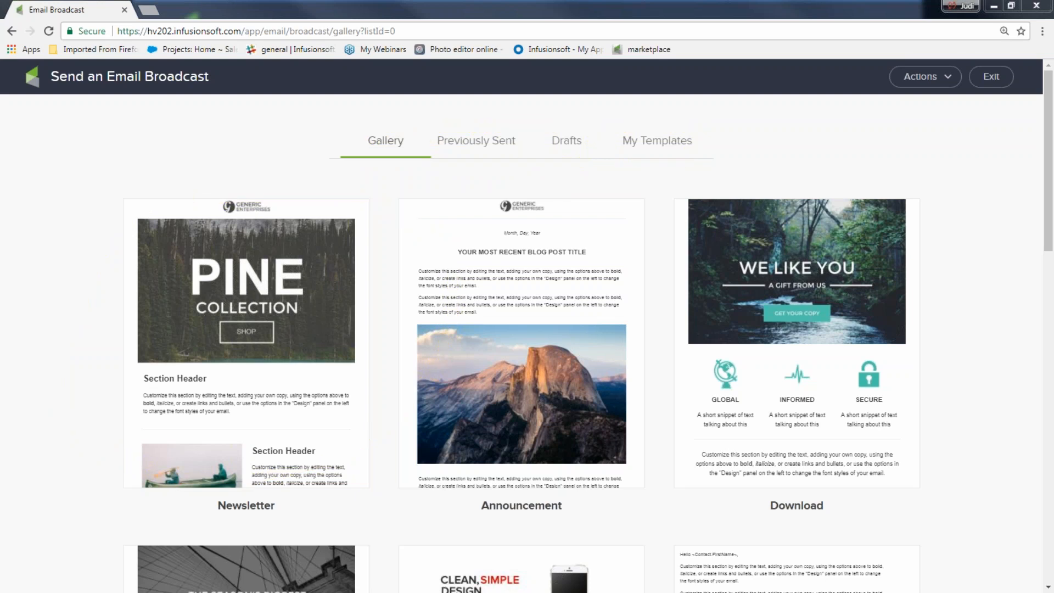
Browse the template gallery, preview the Simple Action template and use it for the broadcast
{"action": "mouse_move", "coordinate": [759, 220]}
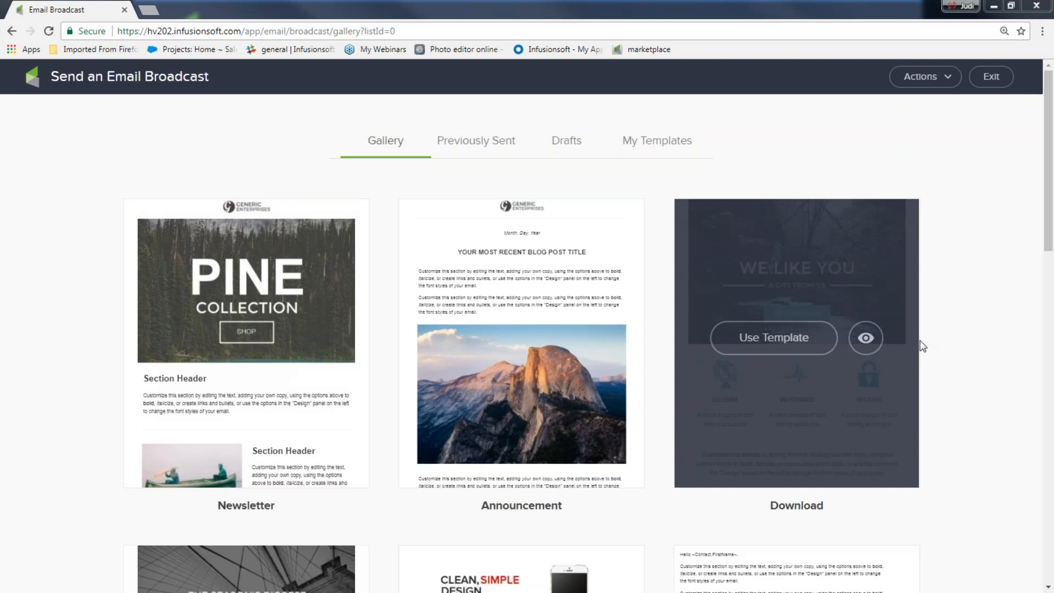
{"action": "left_click_drag", "start_coordinate": [1051, 248], "coordinate": [1051, 379]}
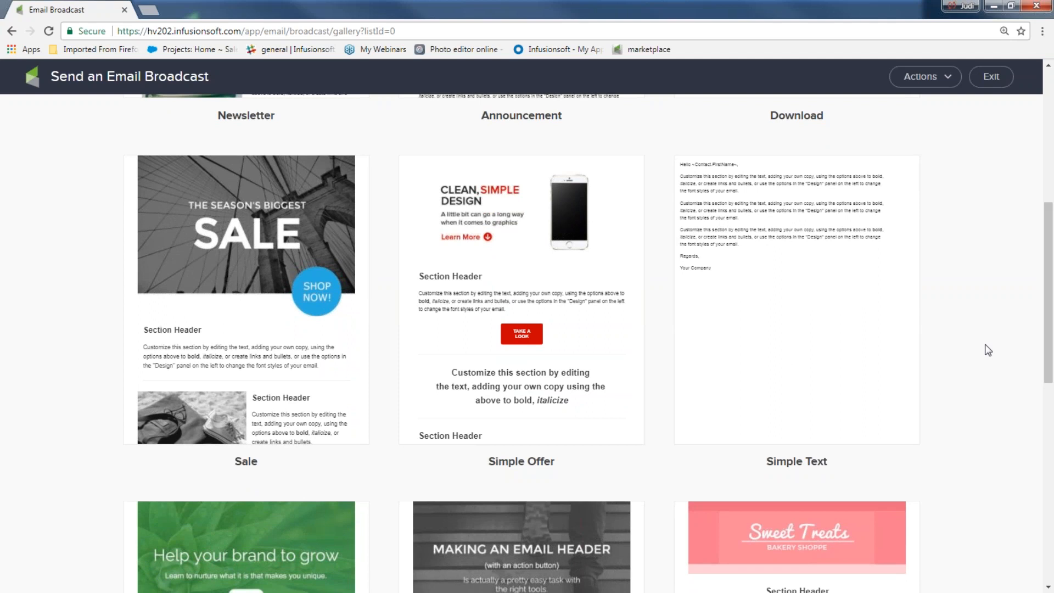
{"action": "scroll", "coordinate": [980, 346], "scroll_direction": "down", "scroll_amount": 5}
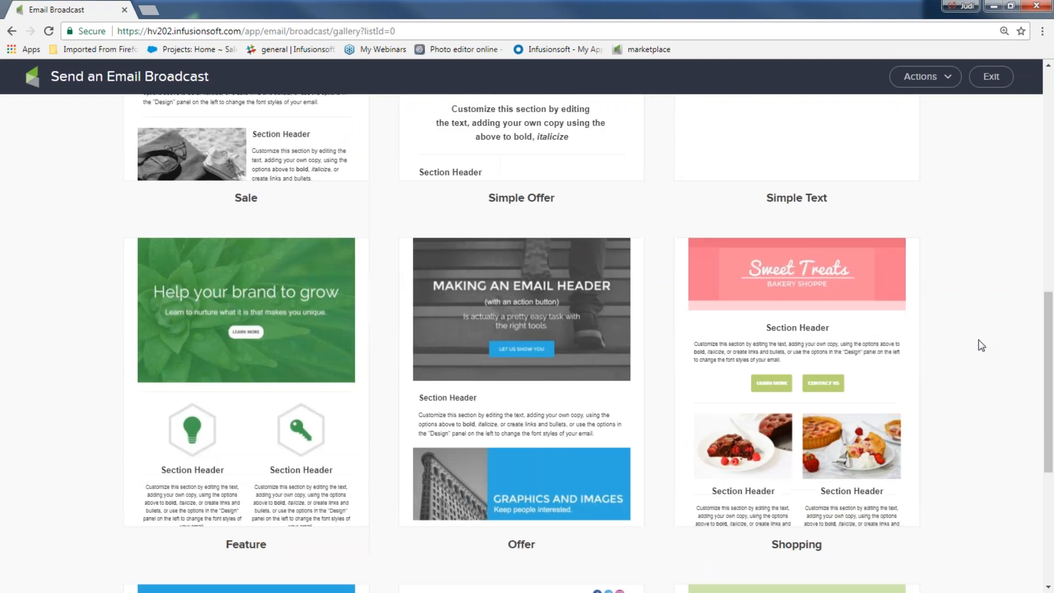
{"action": "scroll", "coordinate": [979, 345], "scroll_direction": "down", "scroll_amount": 1}
{"action": "scroll", "coordinate": [977, 341], "scroll_direction": "down", "scroll_amount": 4}
{"action": "mouse_move", "coordinate": [323, 425]}
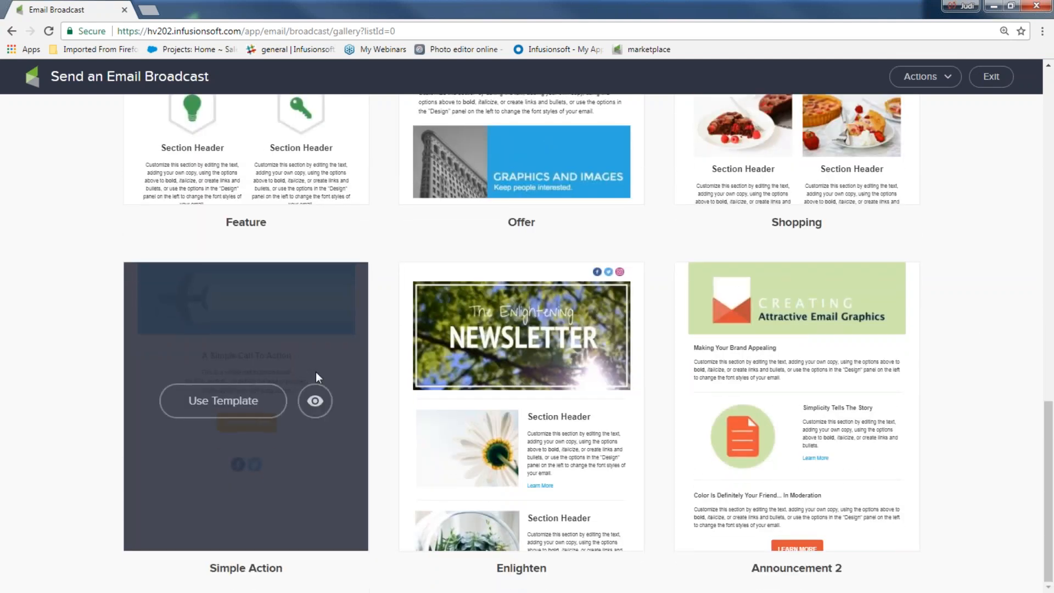
{"action": "left_click", "coordinate": [315, 401]}
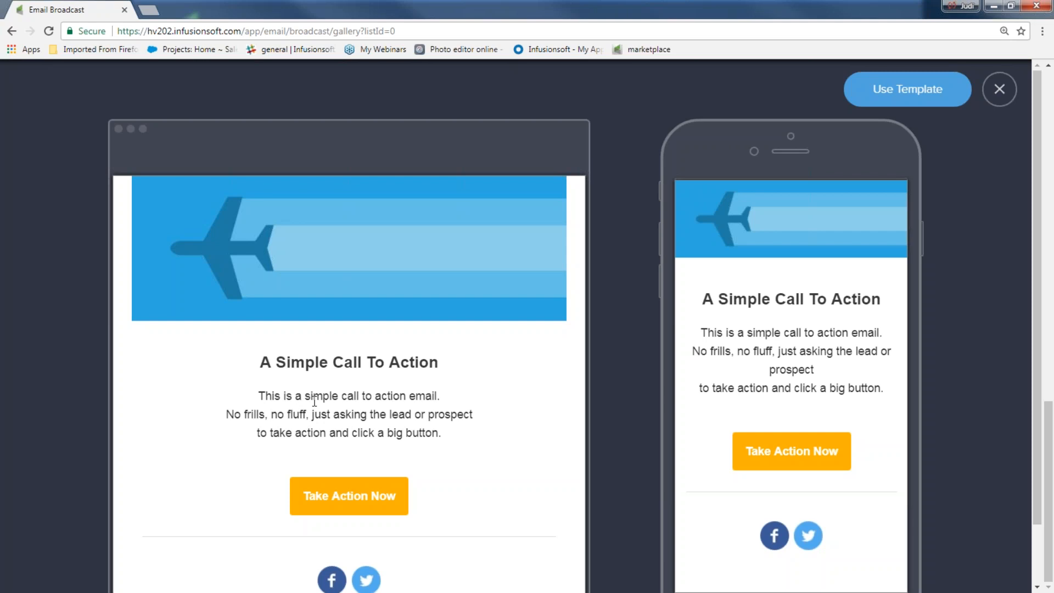
{"action": "left_click", "coordinate": [882, 89]}
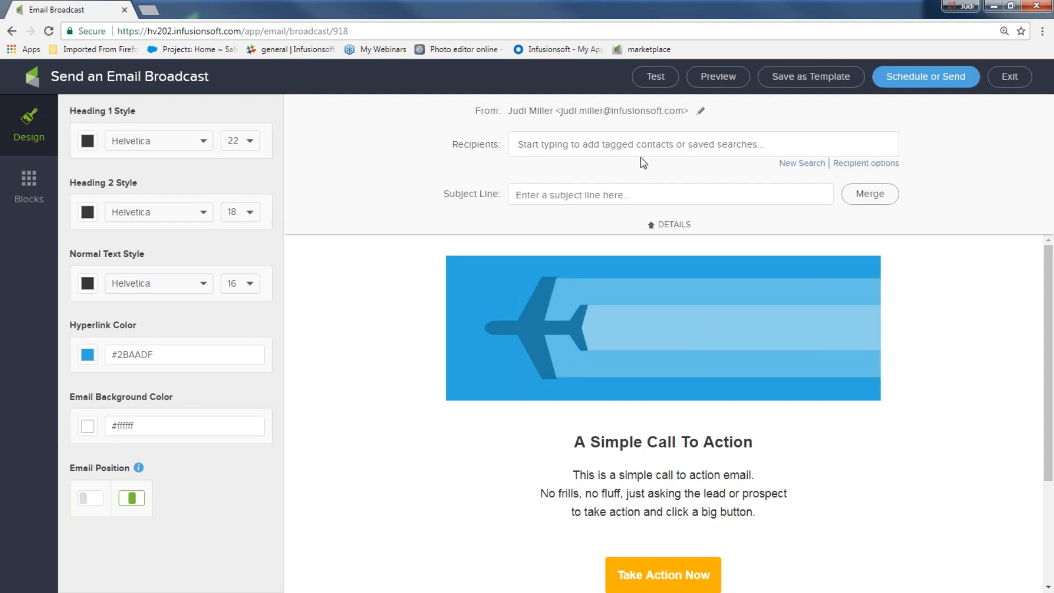
Change the broadcast's From sender to Other and enter "UPS store #23" as the sender name
{"action": "left_click", "coordinate": [701, 111]}
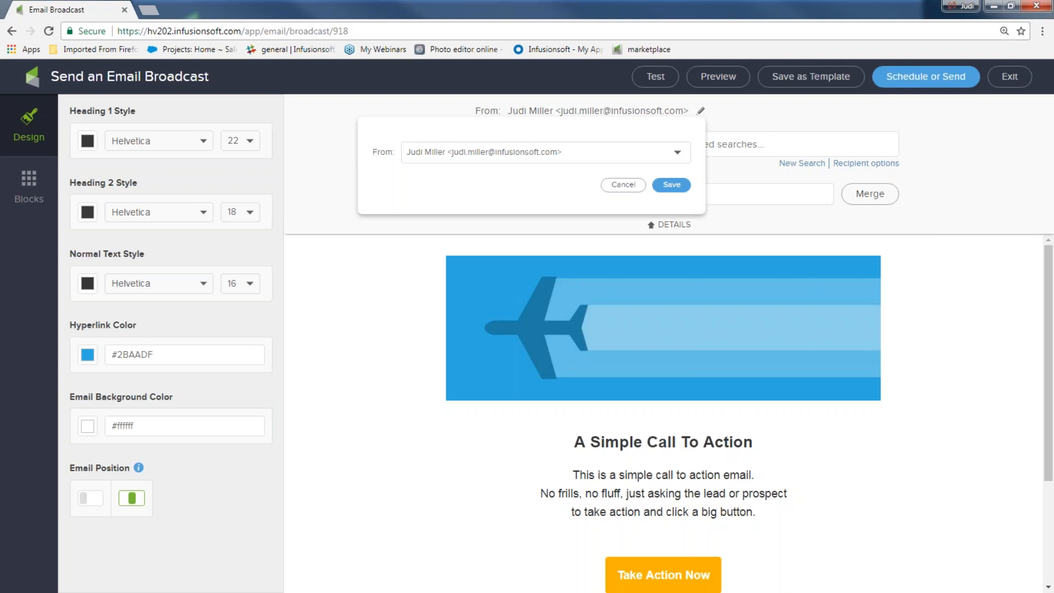
{"action": "left_click", "coordinate": [678, 157]}
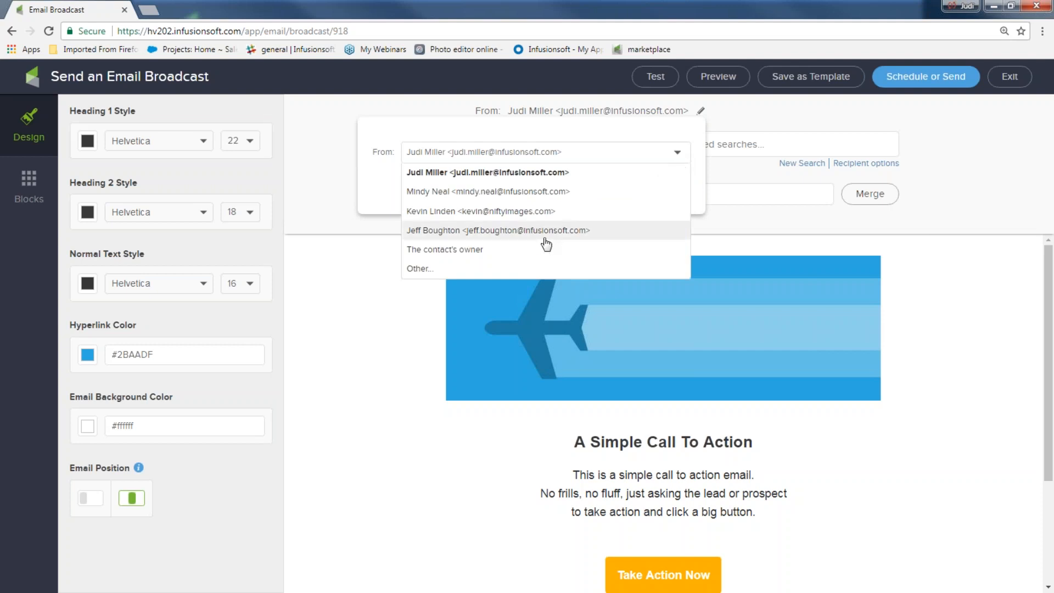
{"action": "left_click", "coordinate": [467, 270]}
{"action": "left_click", "coordinate": [458, 184]}
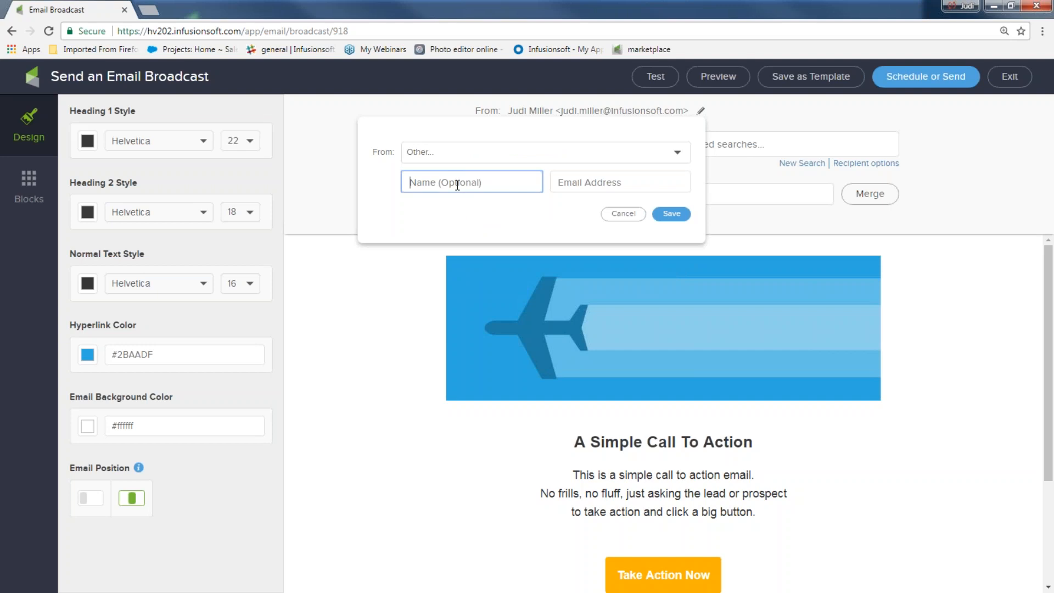
{"action": "type", "text": "UPS"}
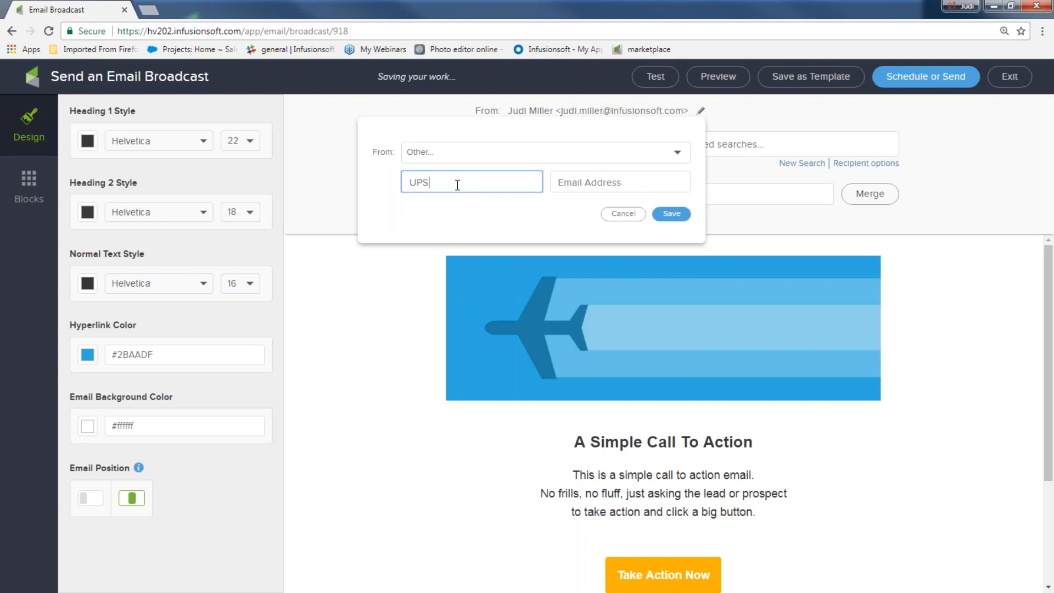
{"action": "type", "text": " store #23"}
Enter the sender's email address and save the custom From sender
{"action": "left_click", "coordinate": [604, 184]}
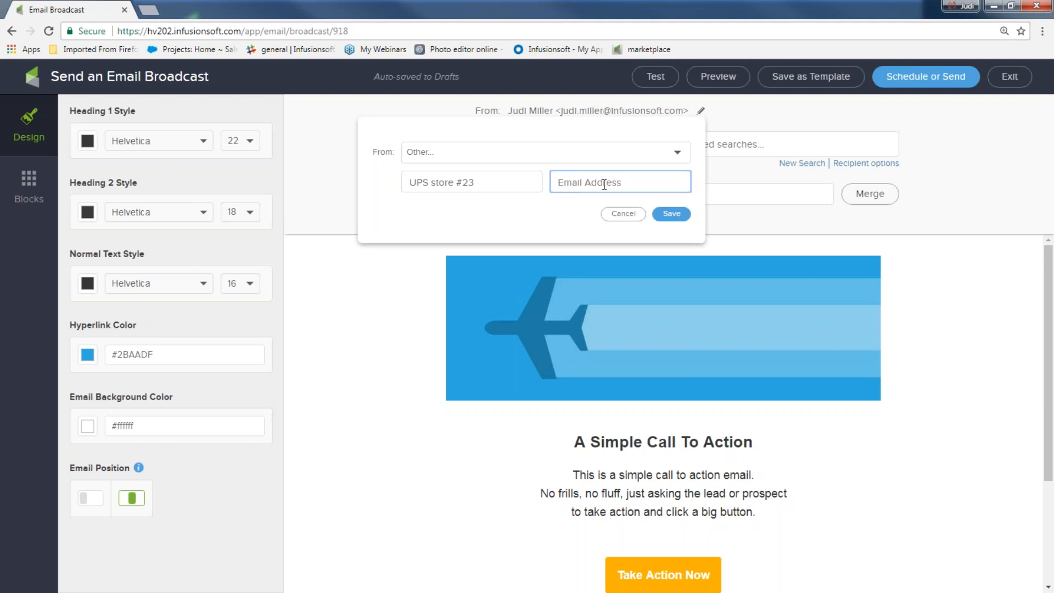
{"action": "left_click", "coordinate": [568, 180]}
{"action": "type", "text": "hos"}
{"action": "key", "text": "BackSpace"}
{"action": "key", "text": "BackSpace"}
{"action": "type", "text": "ey"}
{"action": "left_click", "coordinate": [608, 204]}
{"action": "left_click", "coordinate": [672, 214]}
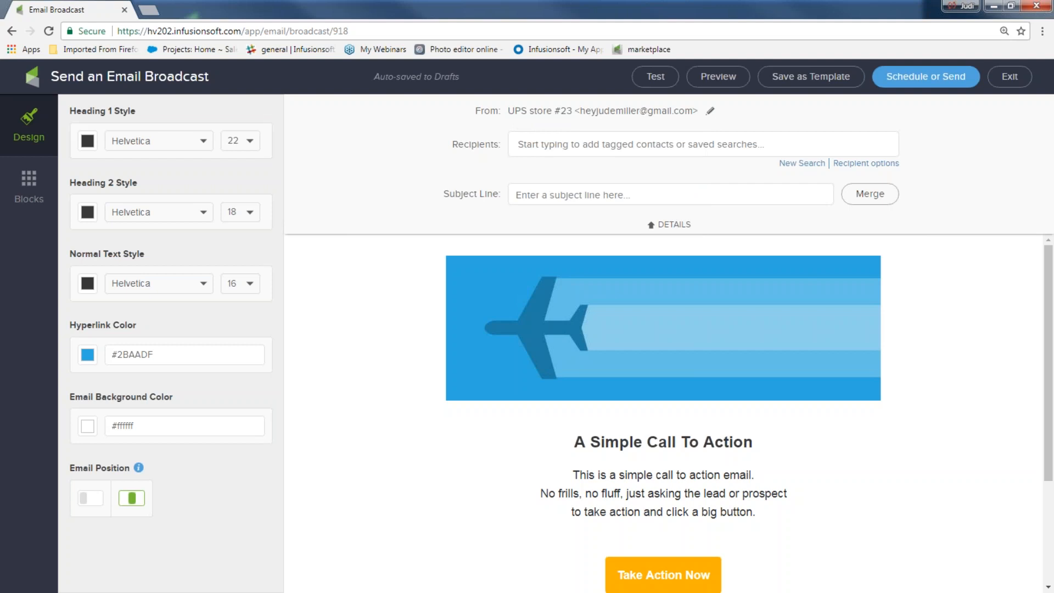
Enter "Hello and Welcome to Summer," as the subject line, ending with a comma
{"action": "left_click", "coordinate": [533, 192]}
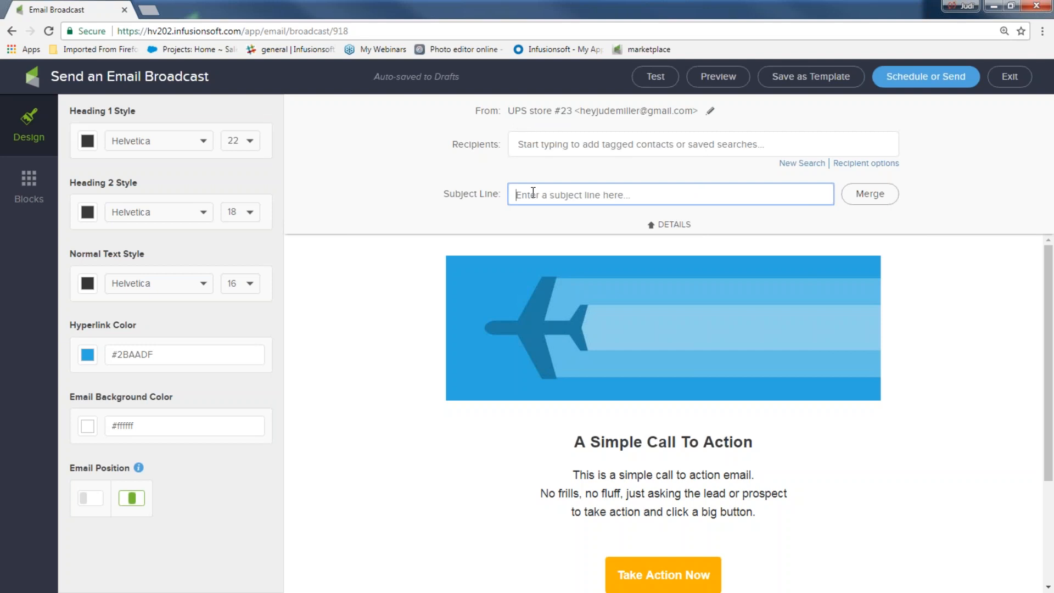
{"action": "type", "text": "Hello and Welcome to Summer!"}
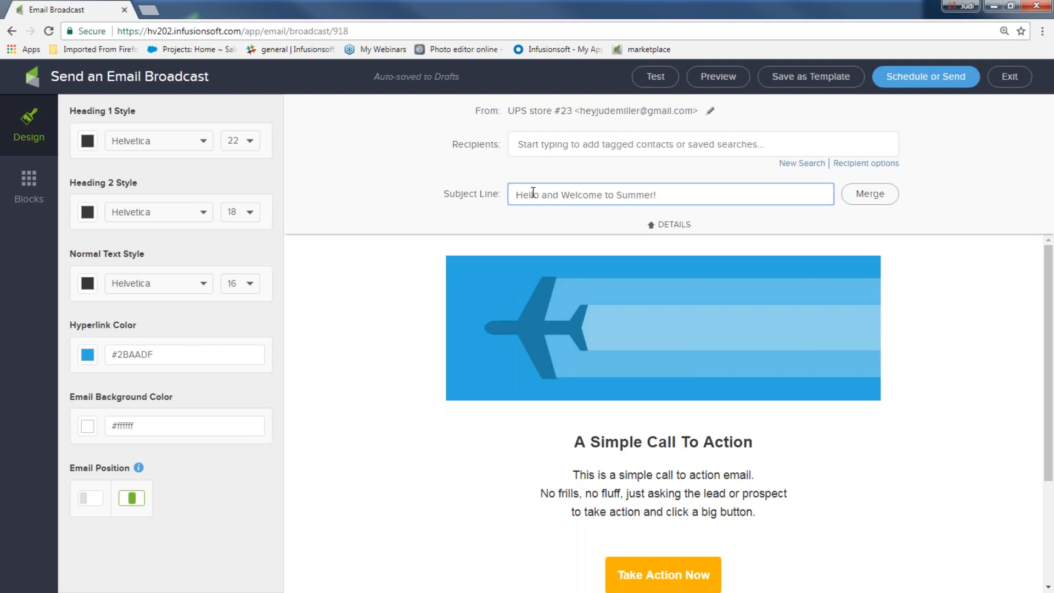
{"action": "key", "text": "BackSpace"}
{"action": "key", "text": "BackSpace"}
{"action": "type", "text": "r"}
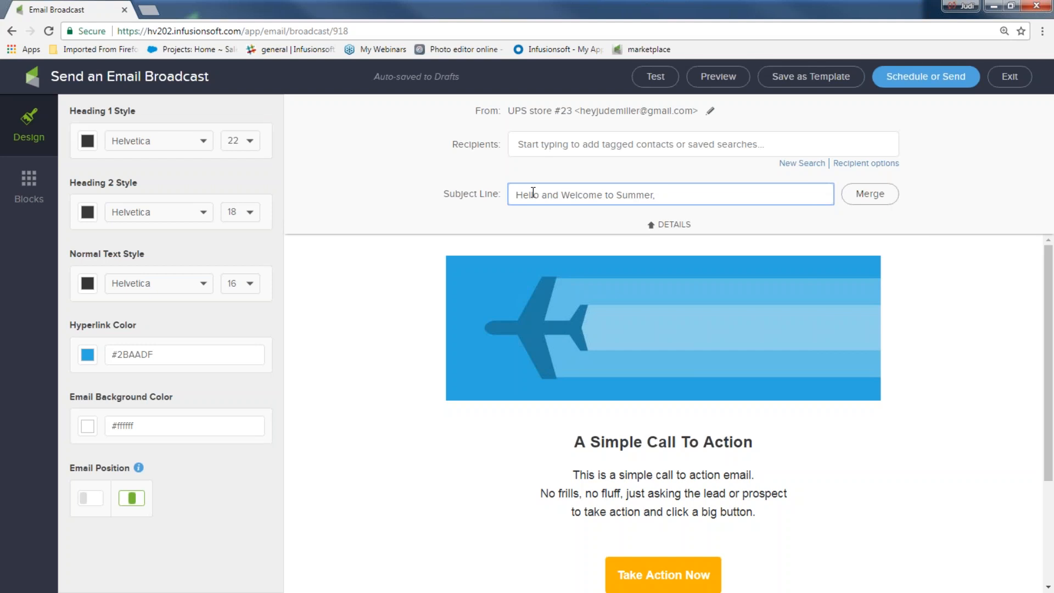
Append the contact's First Name merge field to the end of the subject line
{"action": "left_click", "coordinate": [876, 202]}
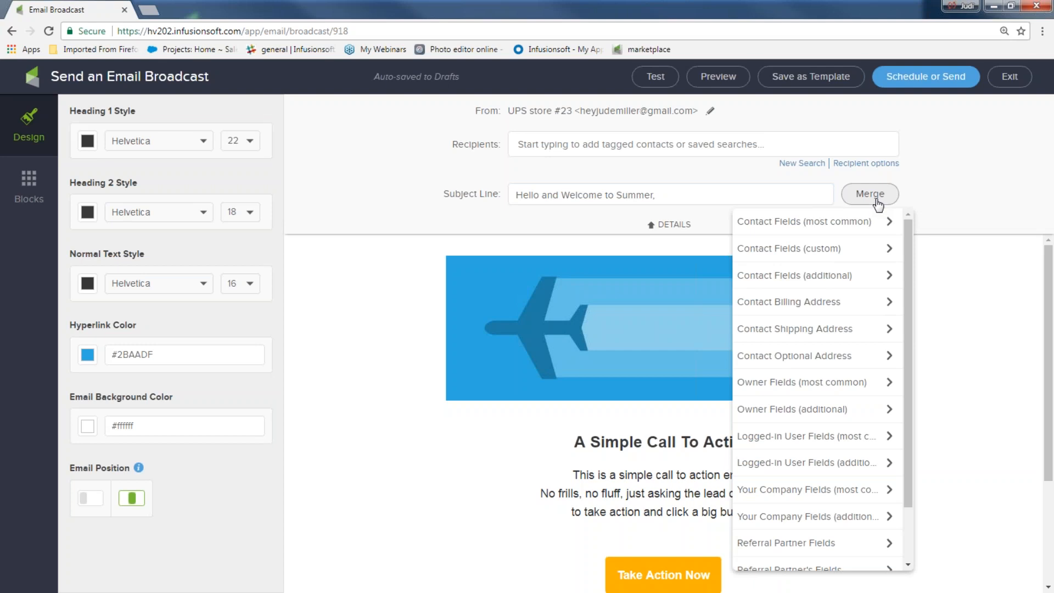
{"action": "left_click", "coordinate": [878, 222]}
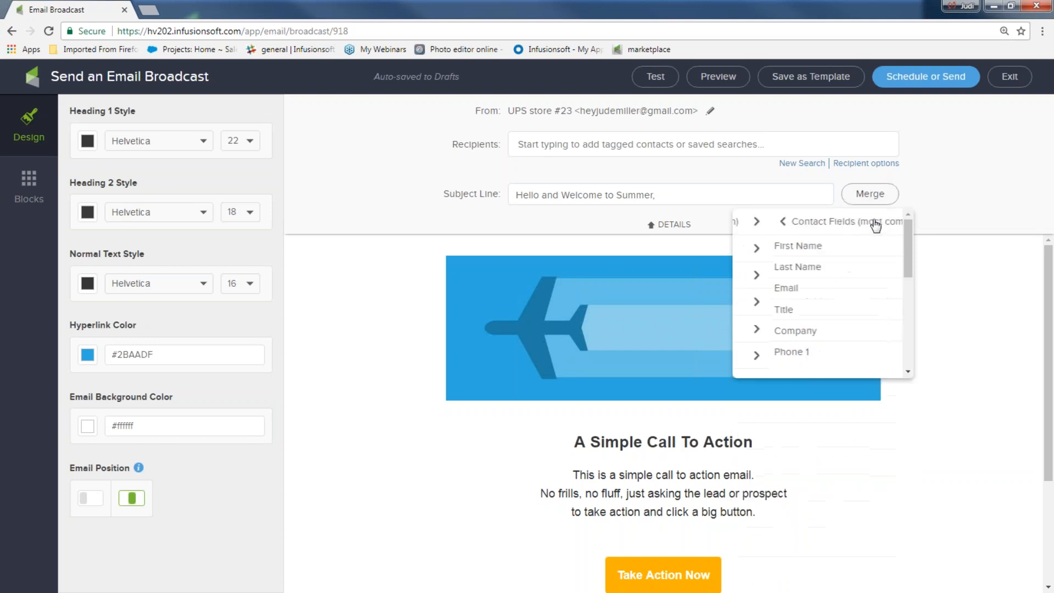
{"action": "left_click", "coordinate": [799, 247]}
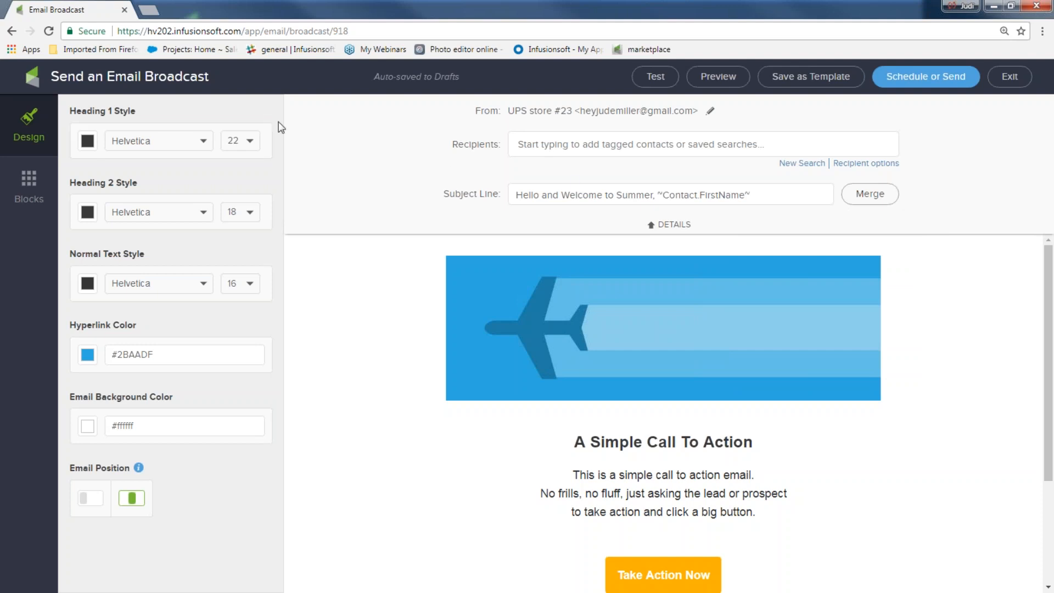
Collapse the message details and set the email background color, trying #ACACAC and #78A5AE before choosing #C2C2C2
{"action": "left_click", "coordinate": [652, 227]}
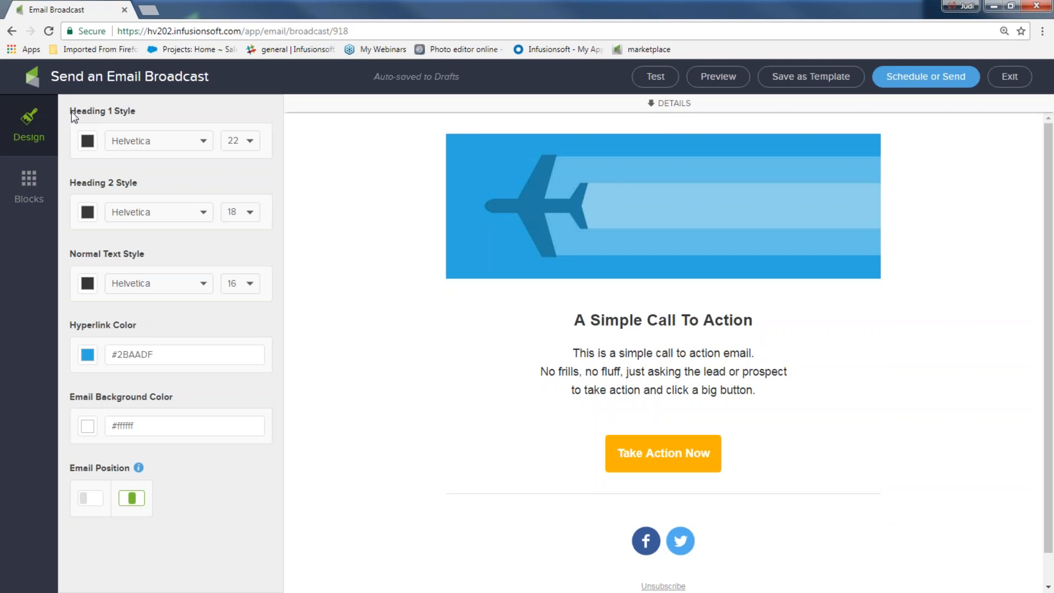
{"action": "left_click_drag", "start_coordinate": [71, 111], "coordinate": [149, 117]}
{"action": "left_click", "coordinate": [87, 426]}
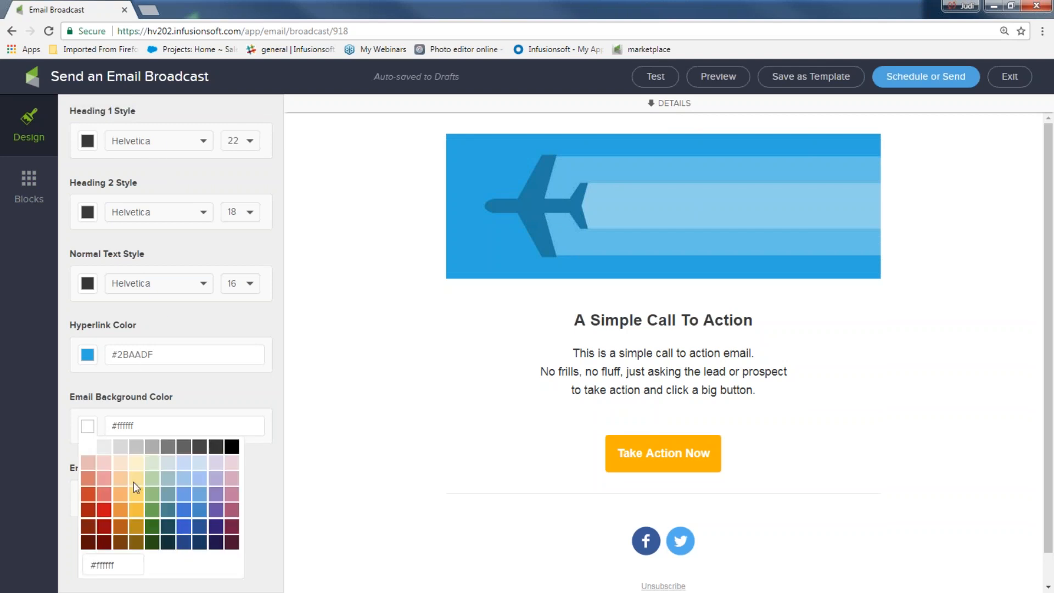
{"action": "left_click", "coordinate": [152, 448]}
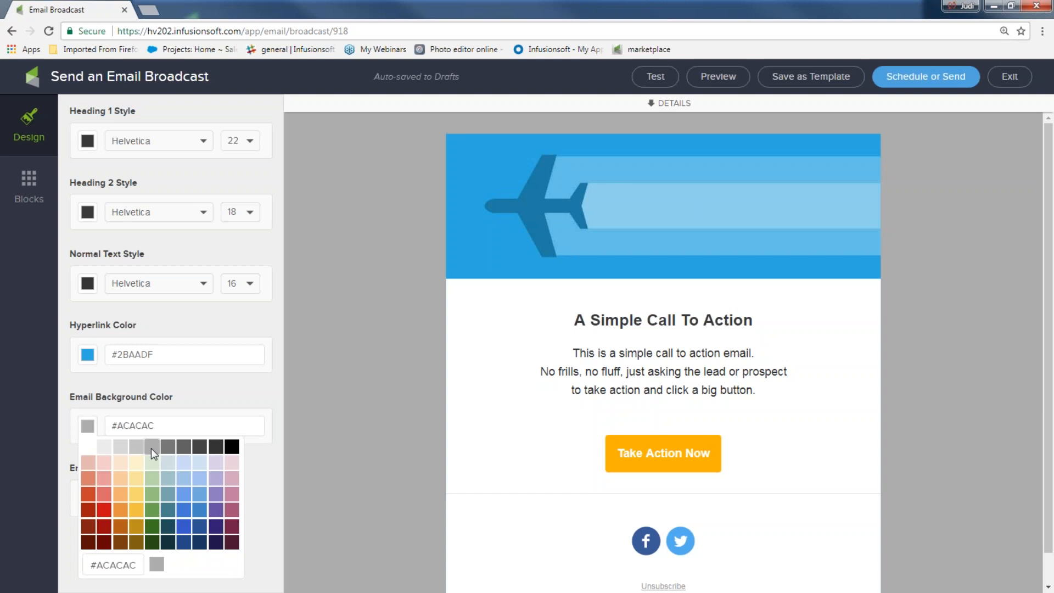
{"action": "left_click", "coordinate": [166, 497]}
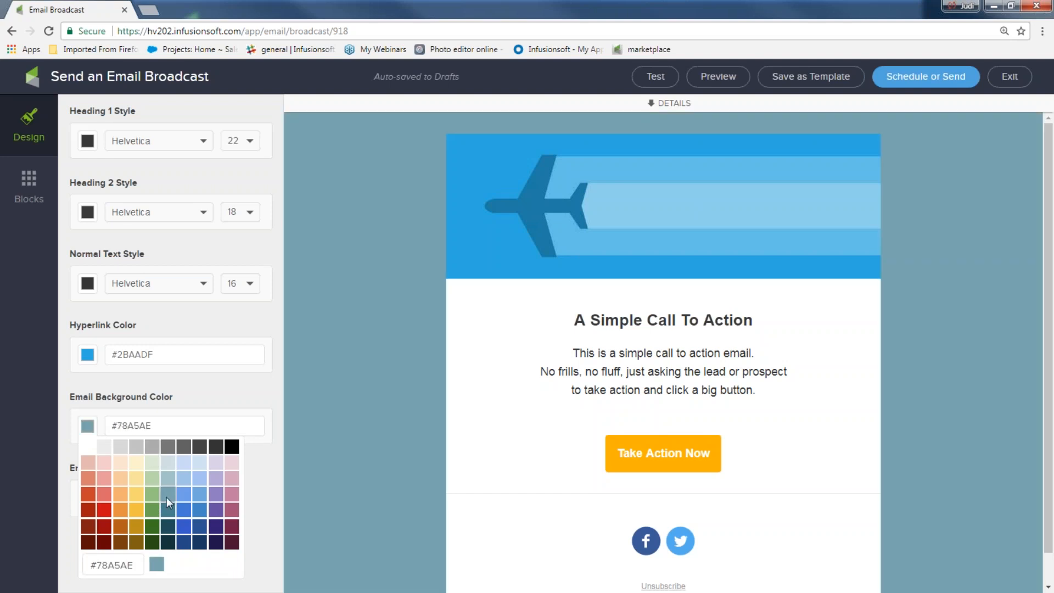
{"action": "left_click_drag", "start_coordinate": [117, 426], "coordinate": [181, 420]}
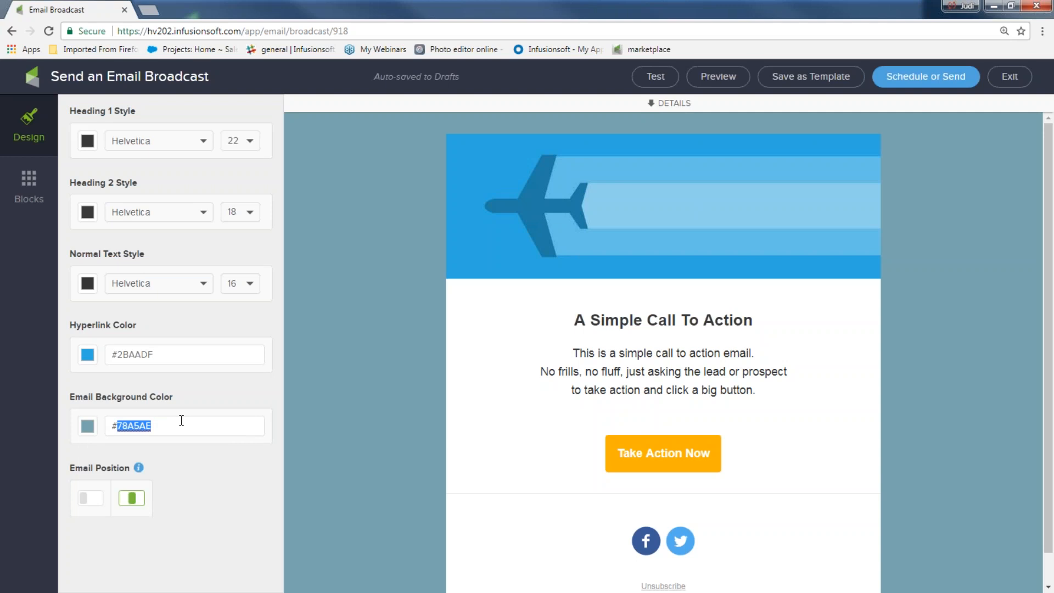
{"action": "left_click", "coordinate": [87, 426]}
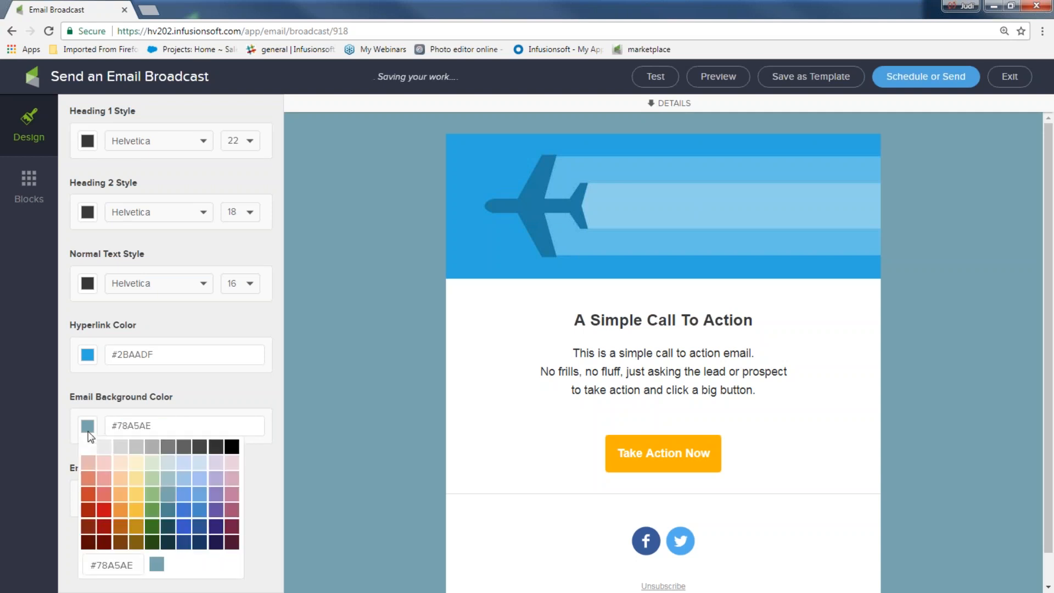
{"action": "left_click", "coordinate": [136, 447]}
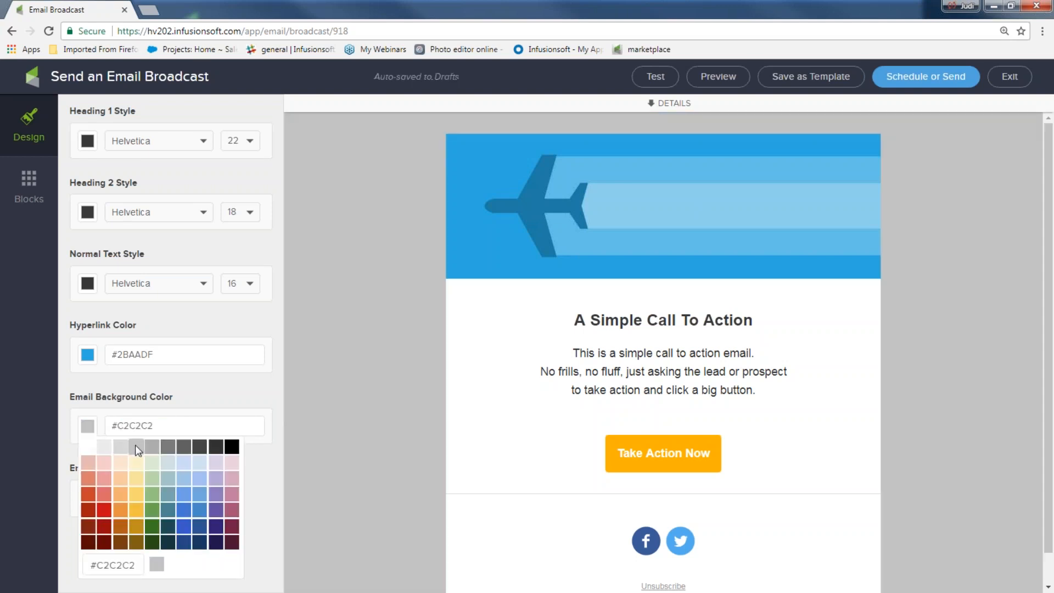
Set the email's hyperlink color to the red #CA0D14
{"action": "left_click", "coordinate": [83, 354]}
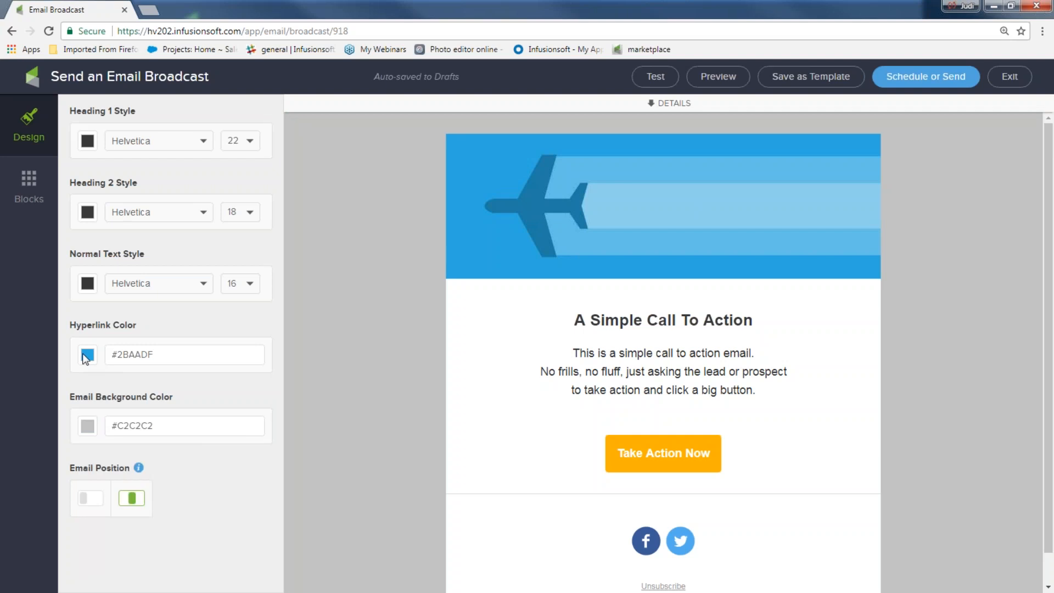
{"action": "left_click", "coordinate": [85, 355]}
{"action": "left_click", "coordinate": [185, 454]}
{"action": "left_click", "coordinate": [106, 437]}
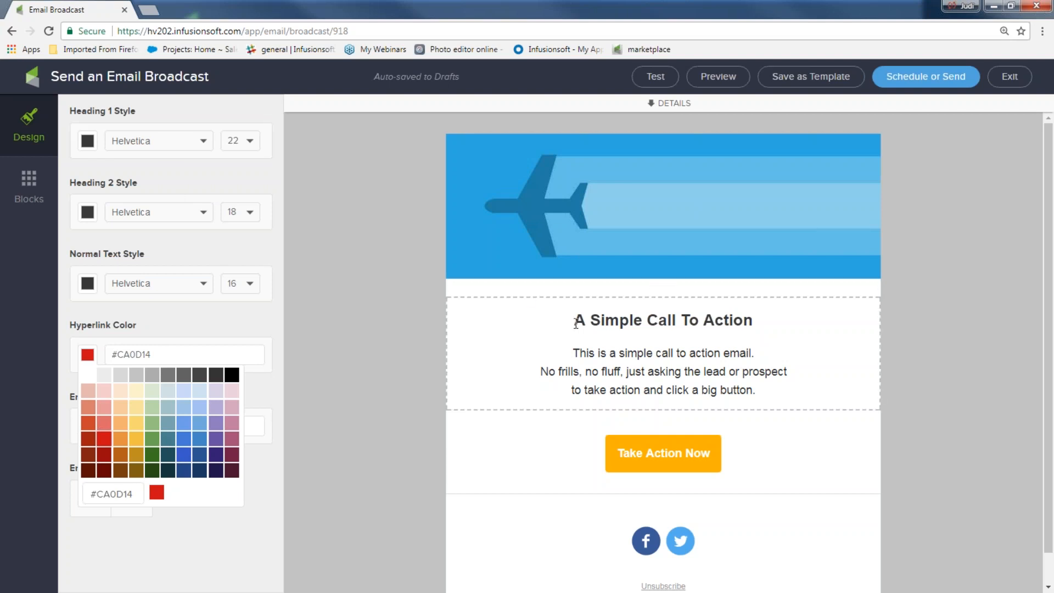
{"action": "left_click_drag", "start_coordinate": [574, 320], "coordinate": [638, 320]}
{"action": "left_click", "coordinate": [380, 263]}
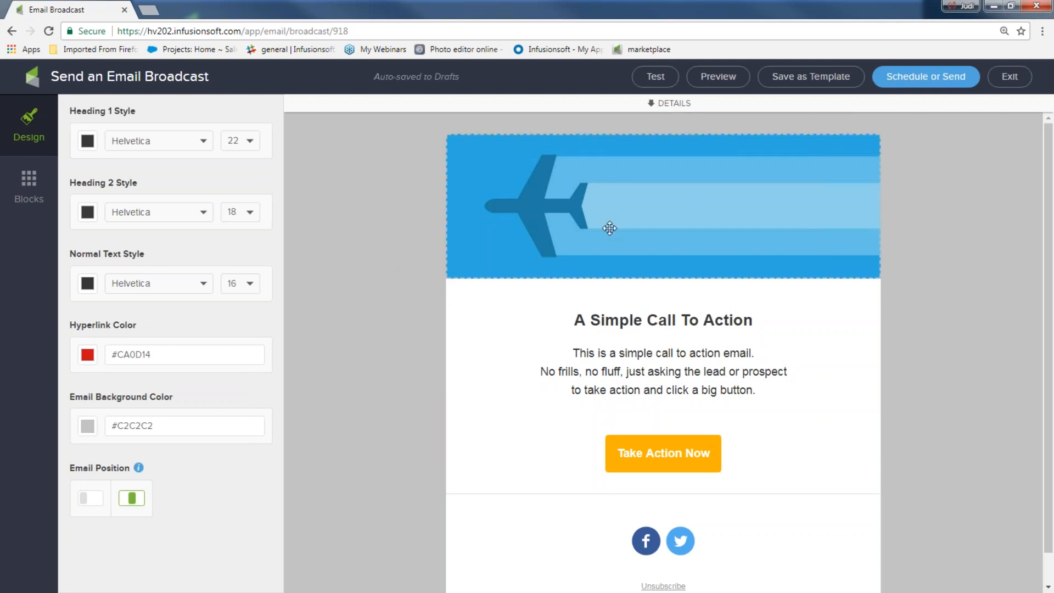
Replace the airplane header image with the Infusionsoft hearts logo, searching the image library for "inf"
{"action": "left_click", "coordinate": [631, 217]}
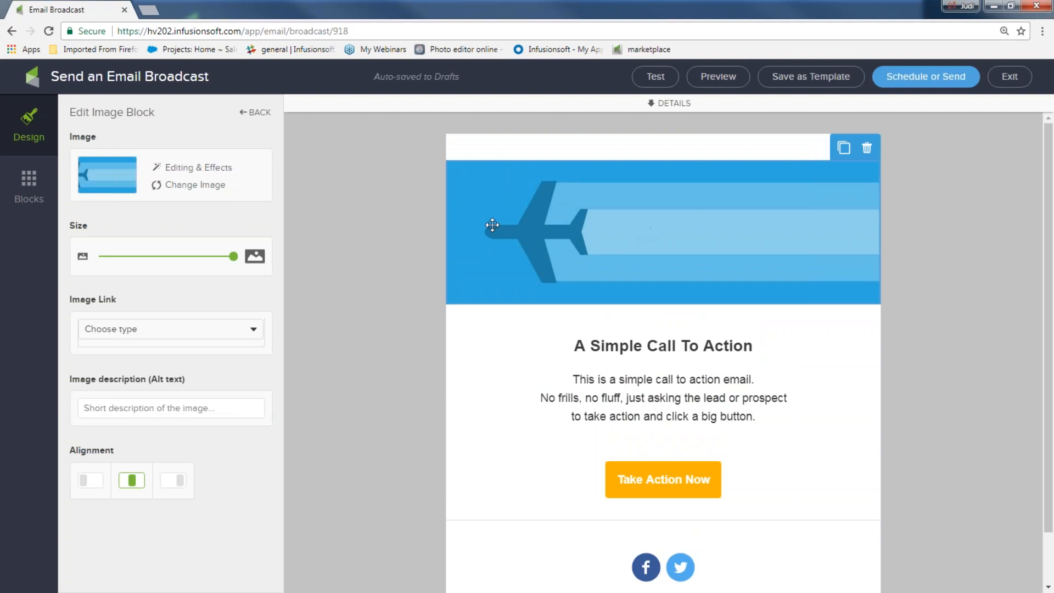
{"action": "left_click", "coordinate": [201, 186]}
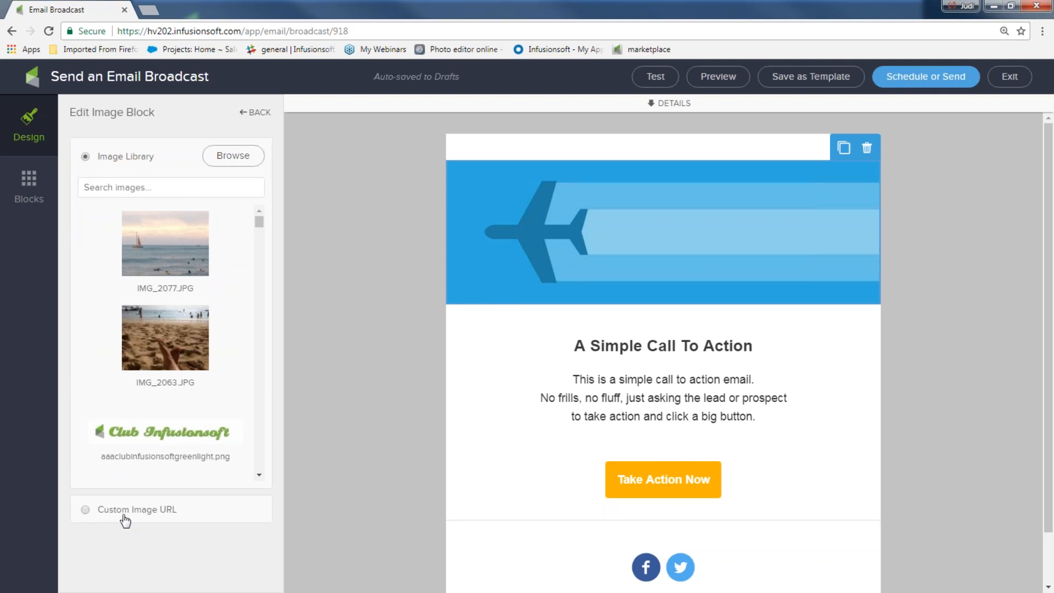
{"action": "scroll", "coordinate": [181, 340], "scroll_direction": "down", "scroll_amount": 4}
{"action": "scroll", "coordinate": [150, 280], "scroll_direction": "down", "scroll_amount": 5}
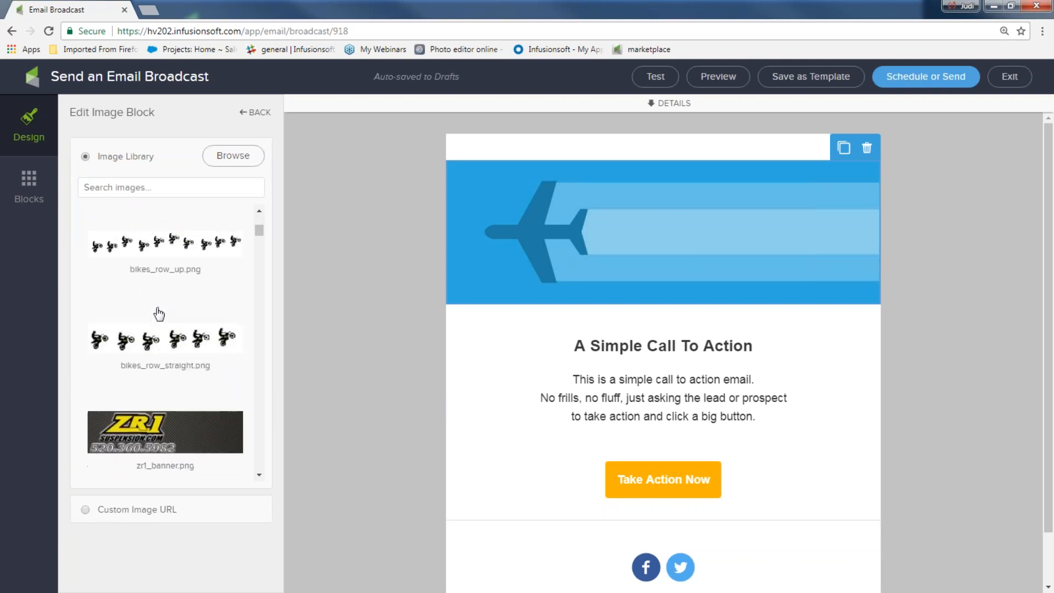
{"action": "scroll", "coordinate": [156, 308], "scroll_direction": "up", "scroll_amount": 9}
{"action": "left_click", "coordinate": [116, 190]}
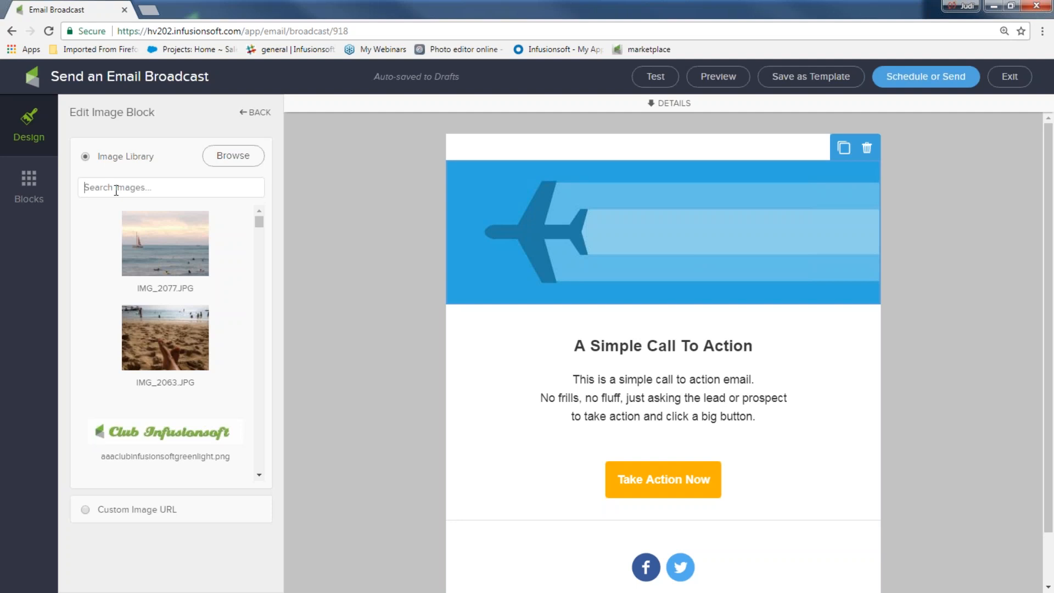
{"action": "type", "text": "inf"}
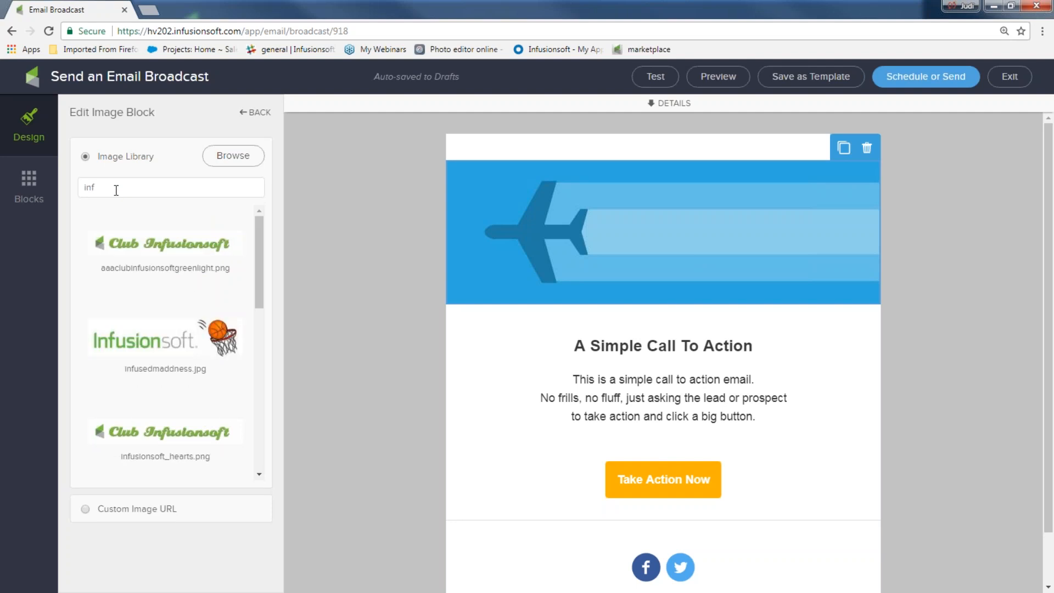
{"action": "left_click", "coordinate": [145, 420]}
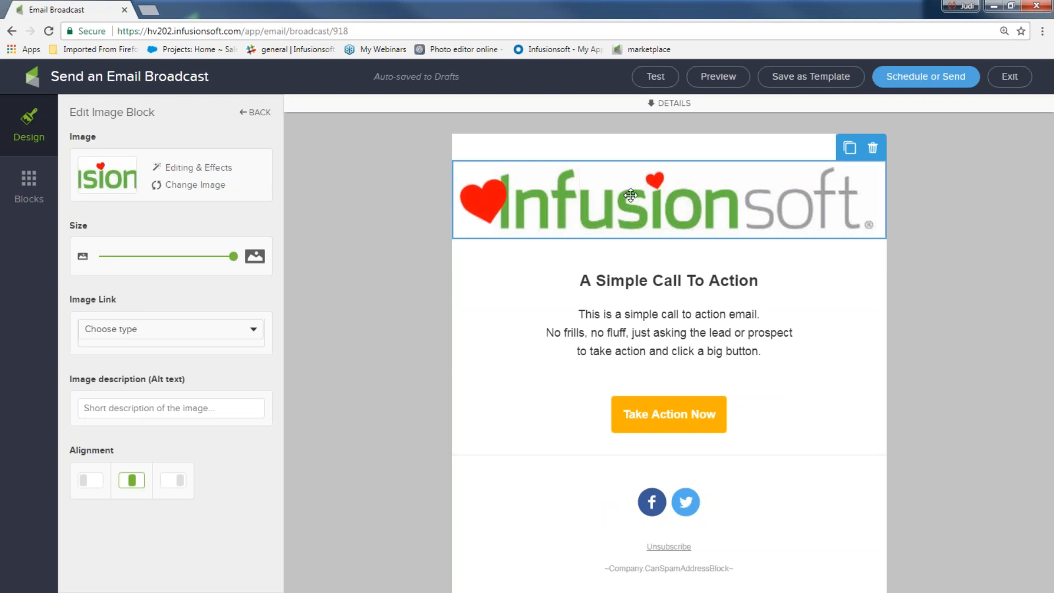
Shrink the header logo slightly
{"action": "left_click", "coordinate": [219, 189]}
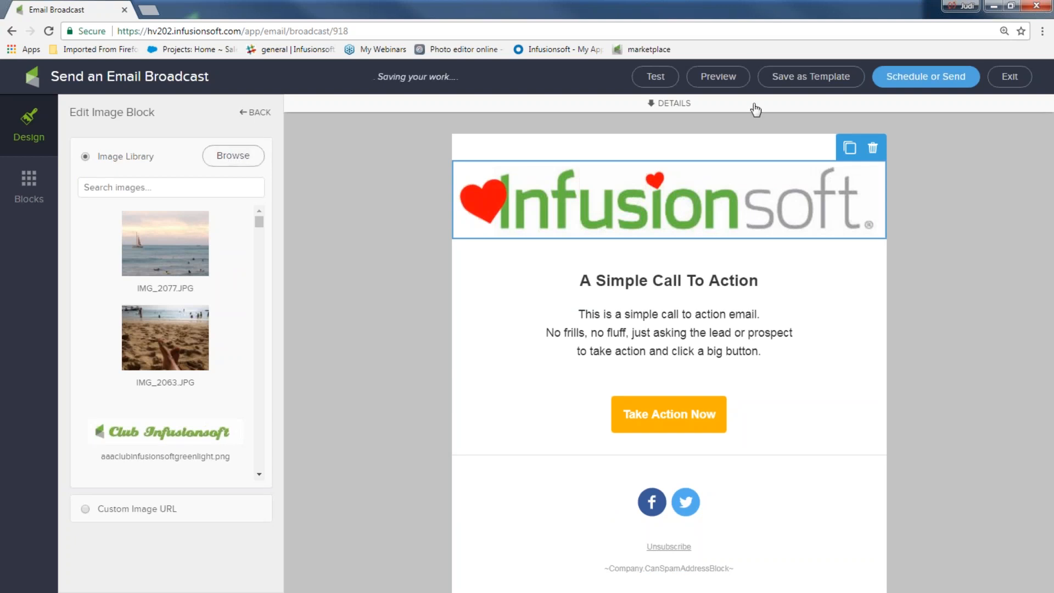
{"action": "left_click", "coordinate": [873, 148]}
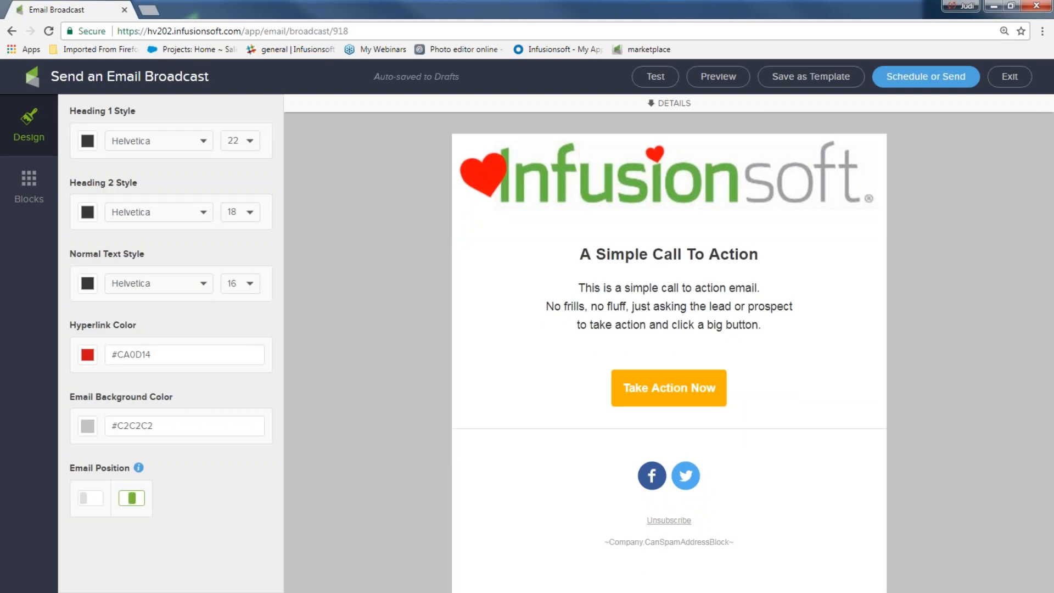
{"action": "left_click", "coordinate": [675, 181]}
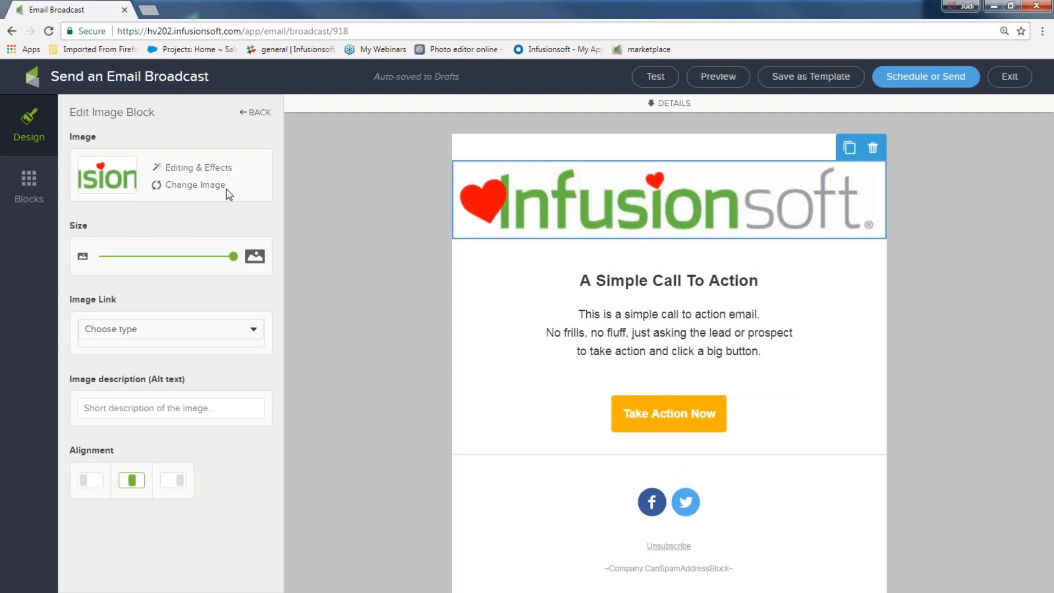
{"action": "mouse_move", "coordinate": [232, 256]}
{"action": "left_mouse_down"}
{"action": "mouse_move", "coordinate": [203, 257]}
{"action": "mouse_move", "coordinate": [230, 258]}
{"action": "left_mouse_up"}
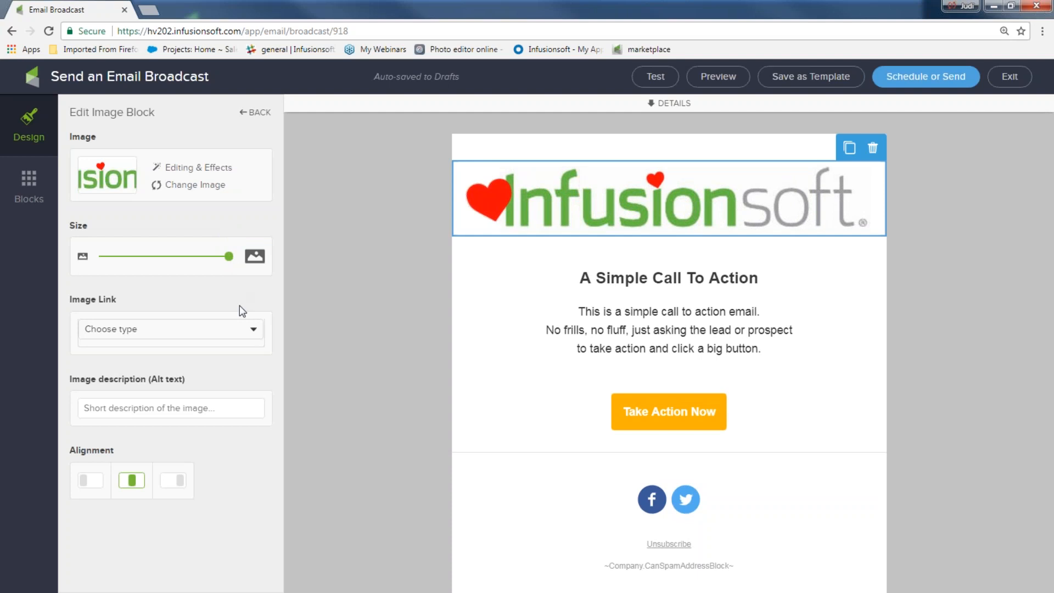
Review the available image link types and set the header logo's alt text to "company logo"
{"action": "left_click", "coordinate": [258, 333]}
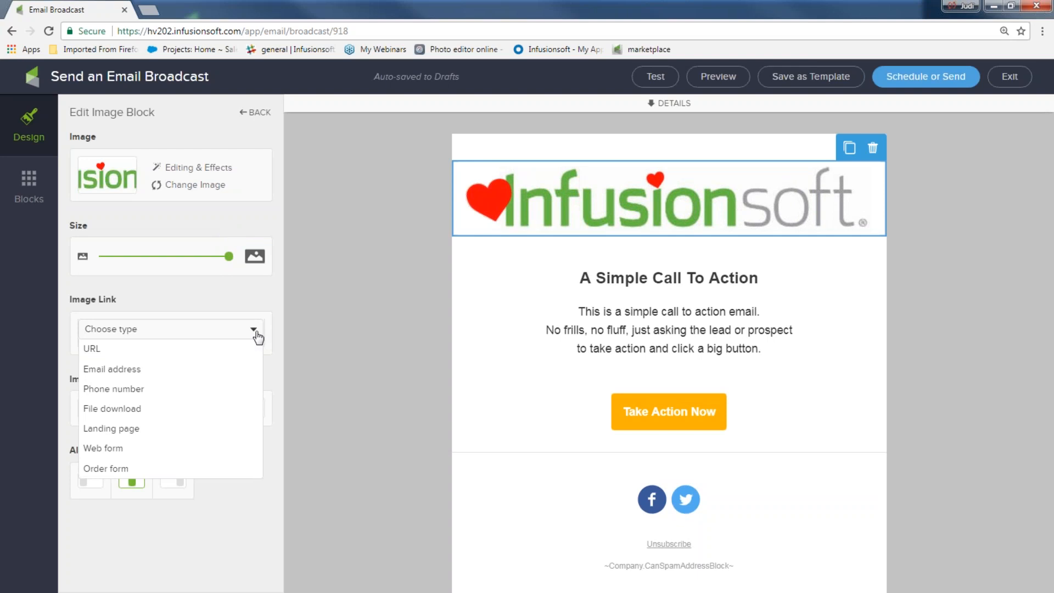
{"action": "left_click", "coordinate": [310, 326]}
{"action": "left_click", "coordinate": [571, 192]}
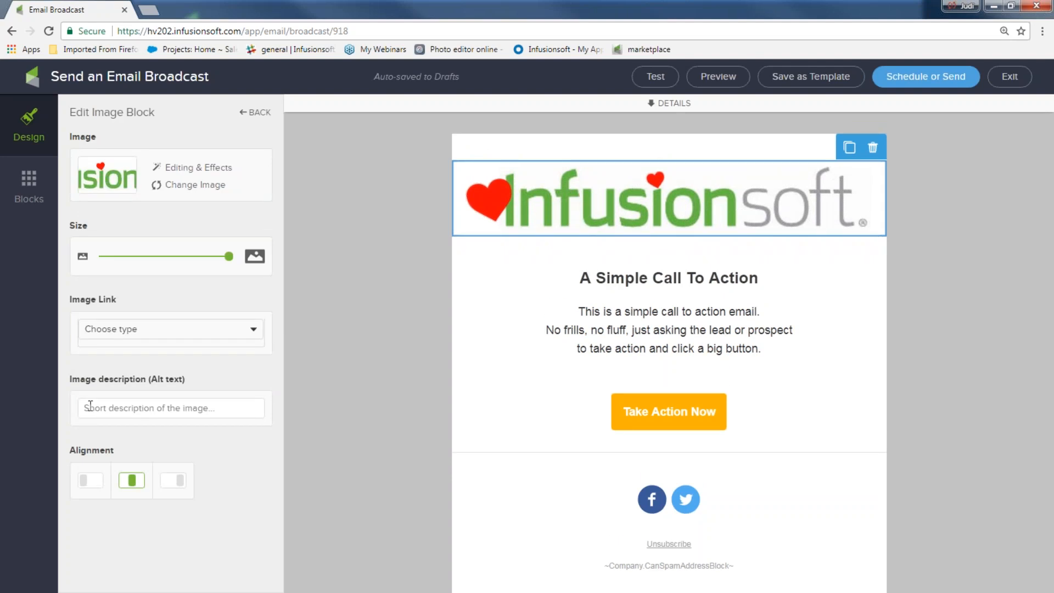
{"action": "type", "text": "campan"}
{"action": "left_click_drag", "start_coordinate": [134, 407], "coordinate": [56, 412]}
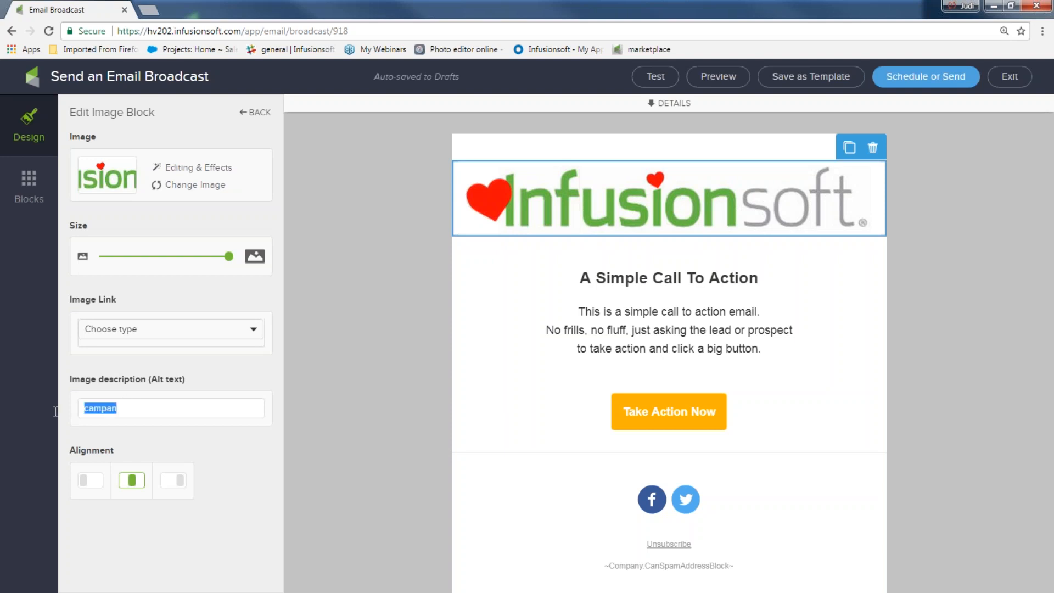
{"action": "type", "text": "company logo"}
Enlarge the header logo slightly to almost the full width of the email
{"action": "mouse_move", "coordinate": [227, 260]}
{"action": "left_mouse_down"}
{"action": "mouse_move", "coordinate": [207, 262]}
{"action": "mouse_move", "coordinate": [234, 260]}
{"action": "left_mouse_up"}
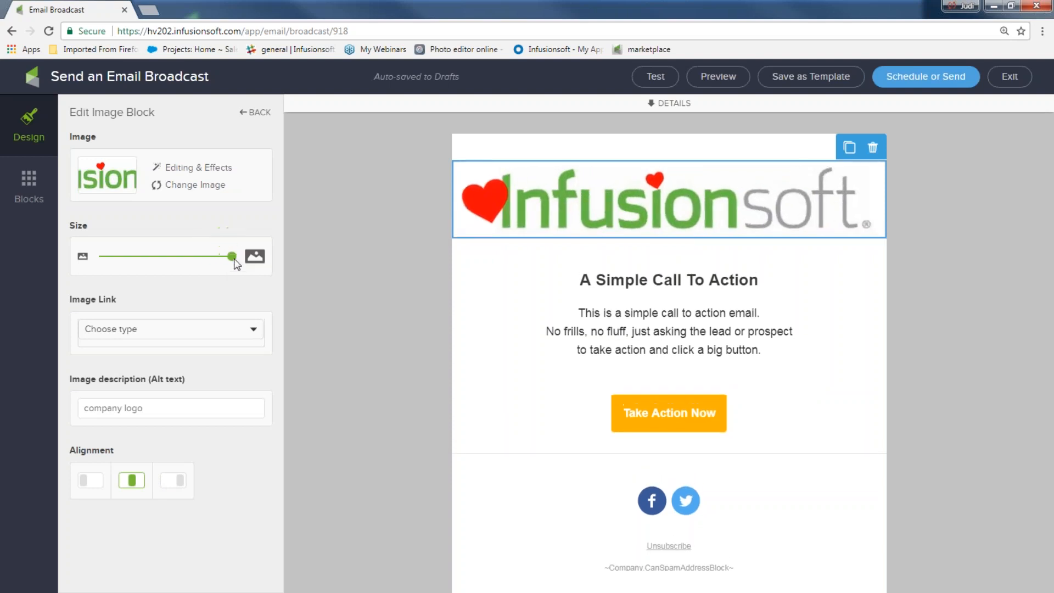
{"action": "left_click", "coordinate": [387, 238]}
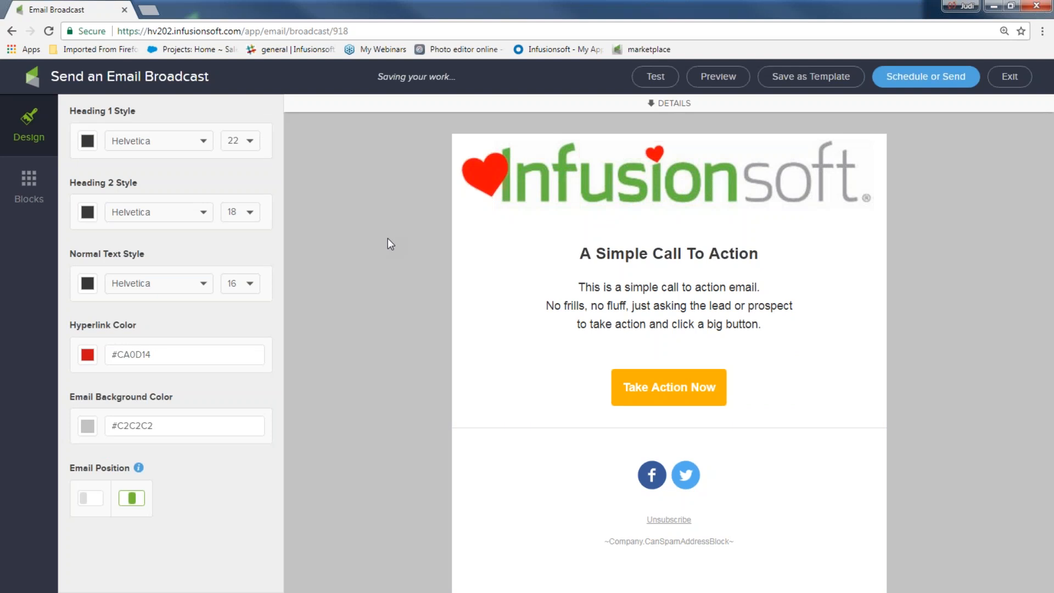
{"action": "left_click", "coordinate": [643, 174]}
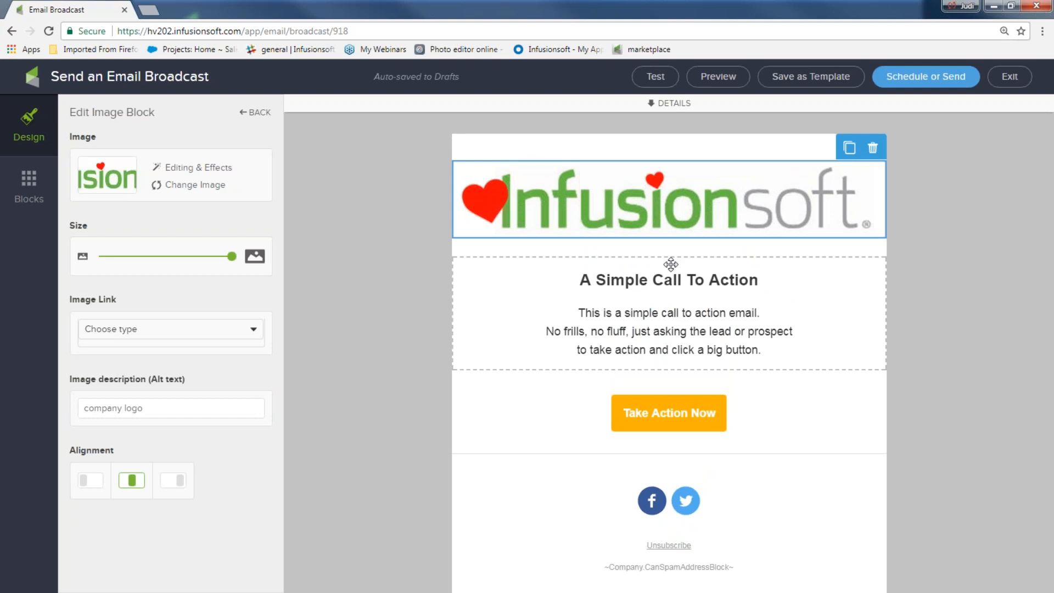
Replace the heading "A Simple Call To Action" with "It's a HOT one today"
{"action": "left_click_drag", "start_coordinate": [577, 279], "coordinate": [779, 245]}
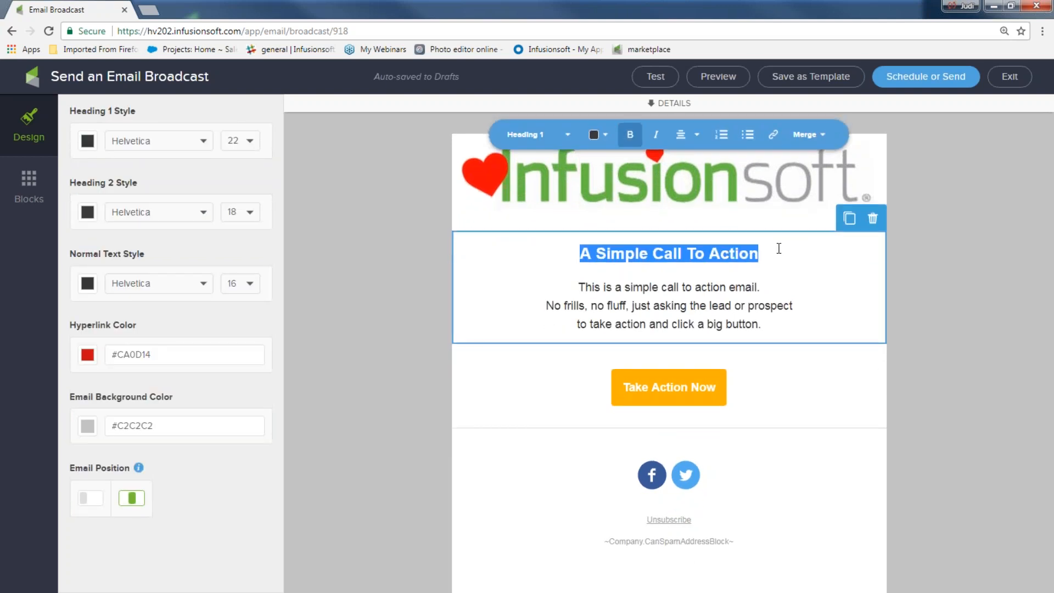
{"action": "type", "text": "It's "}
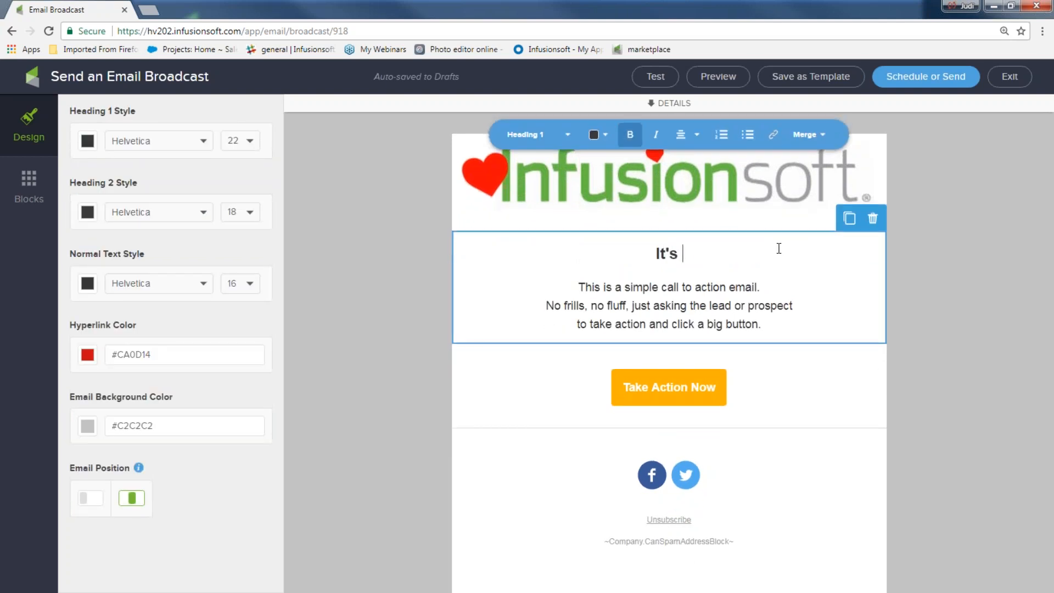
{"action": "type", "text": "a HOT one today"}
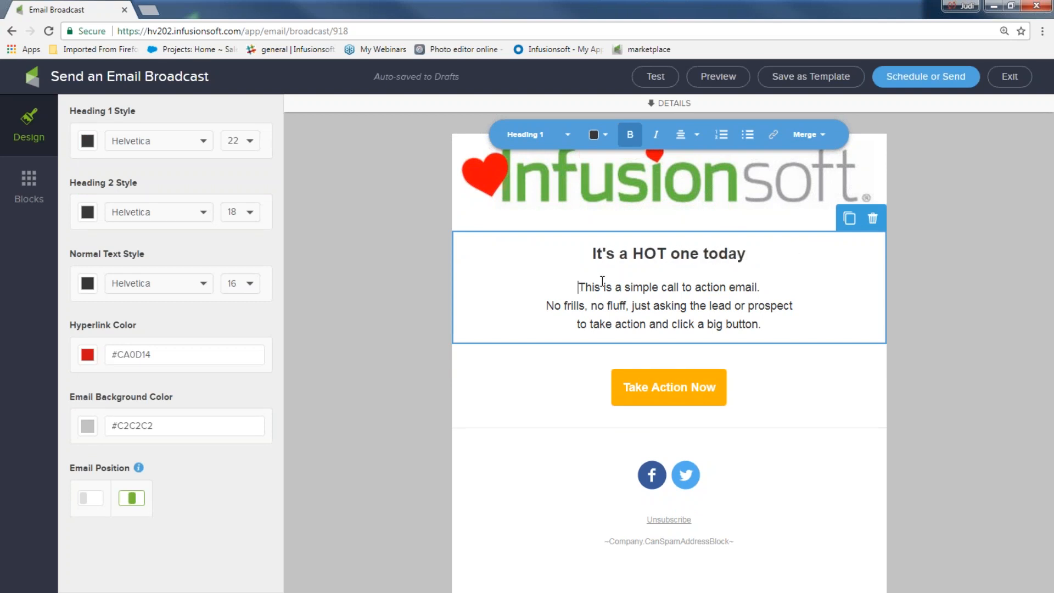
Replace the placeholder body text below the heading with "Speaking about hot...I have a hot free gift for you."
{"action": "left_click_drag", "start_coordinate": [579, 287], "coordinate": [790, 317]}
{"action": "type", "text": "Spe"}
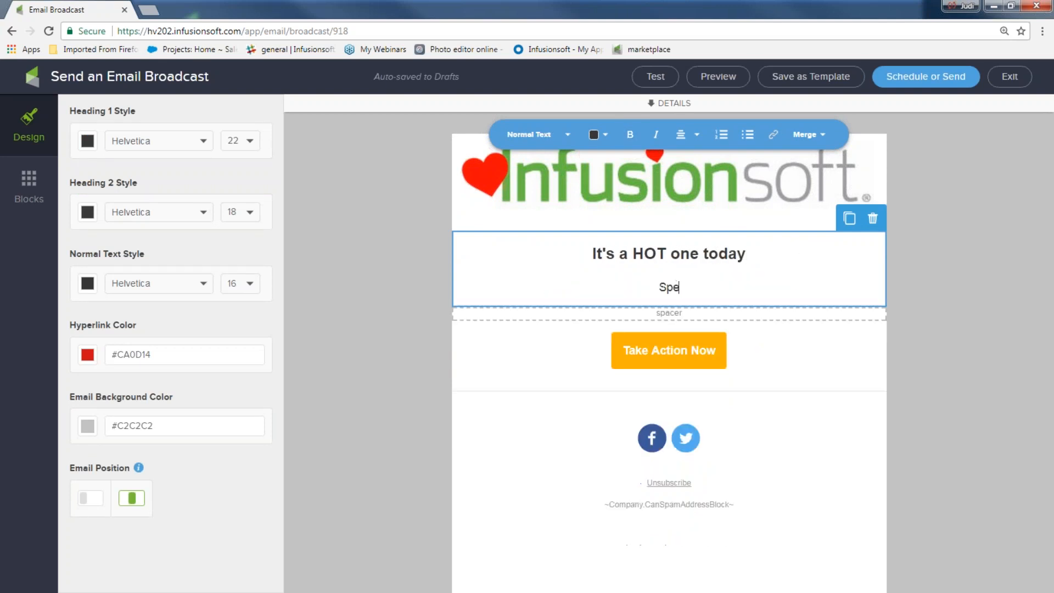
{"action": "type", "text": "aking about "}
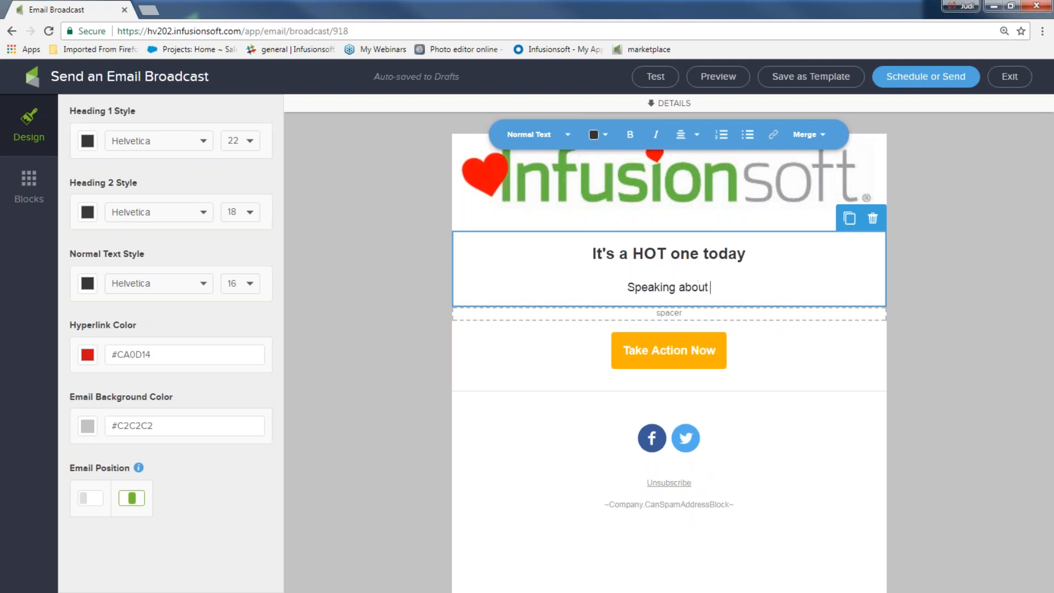
{"action": "type", "text": "hot...I have"}
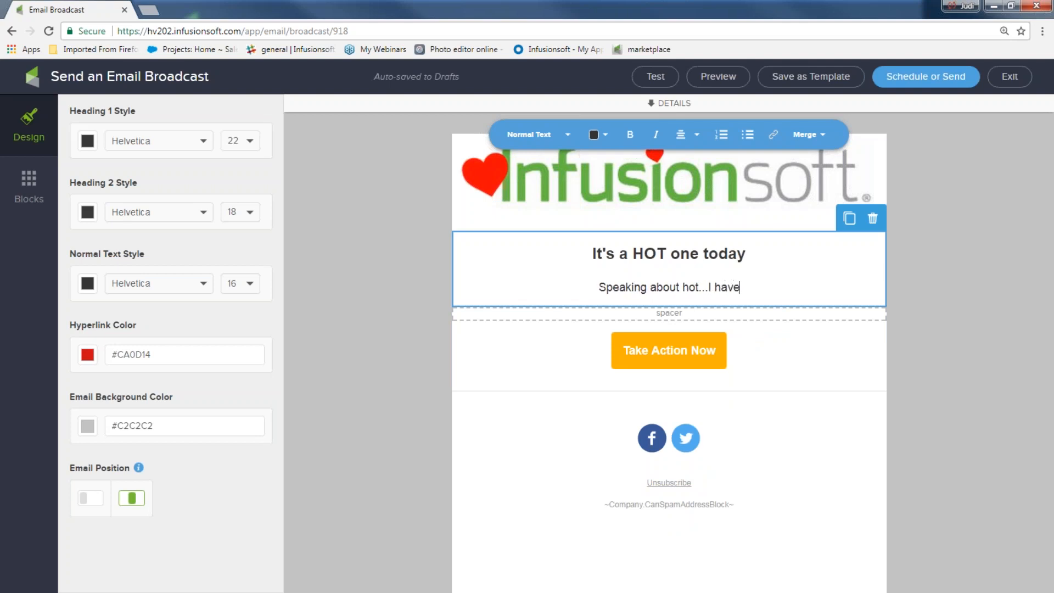
{"action": "type", "text": " a hot fre"}
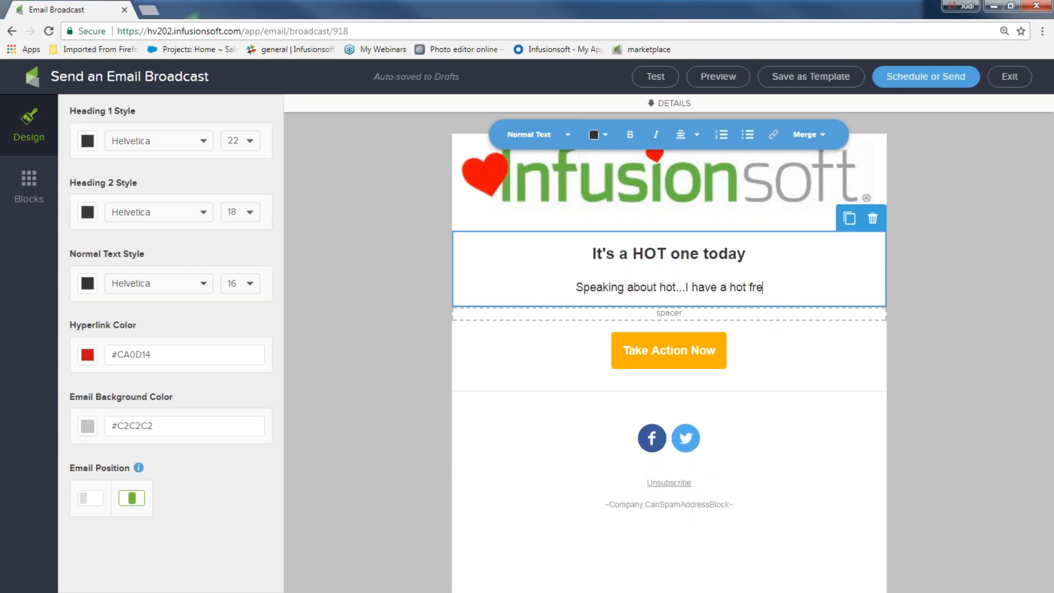
{"action": "type", "text": "e gift for you."}
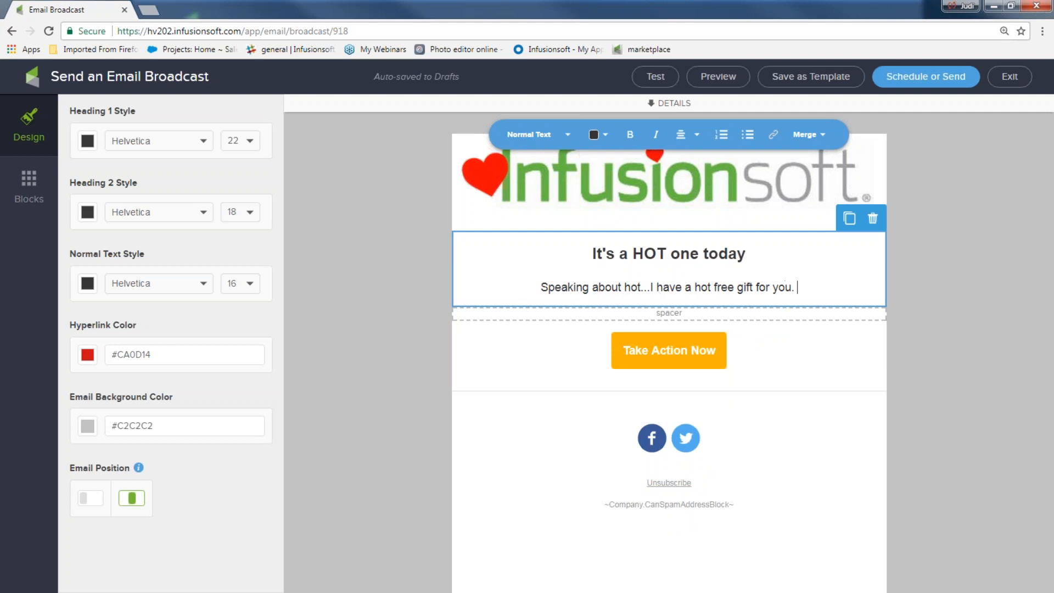
Add a new paragraph below the body text reading "Just click here to get your free ideas now!!!"
{"action": "key", "text": "Return"}
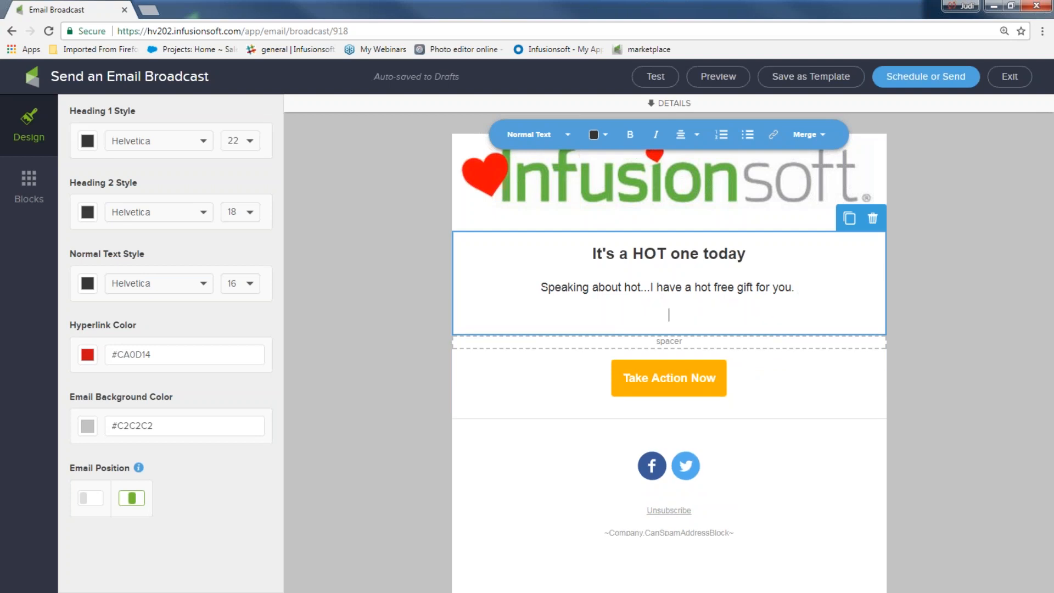
{"action": "type", "text": "Ju"}
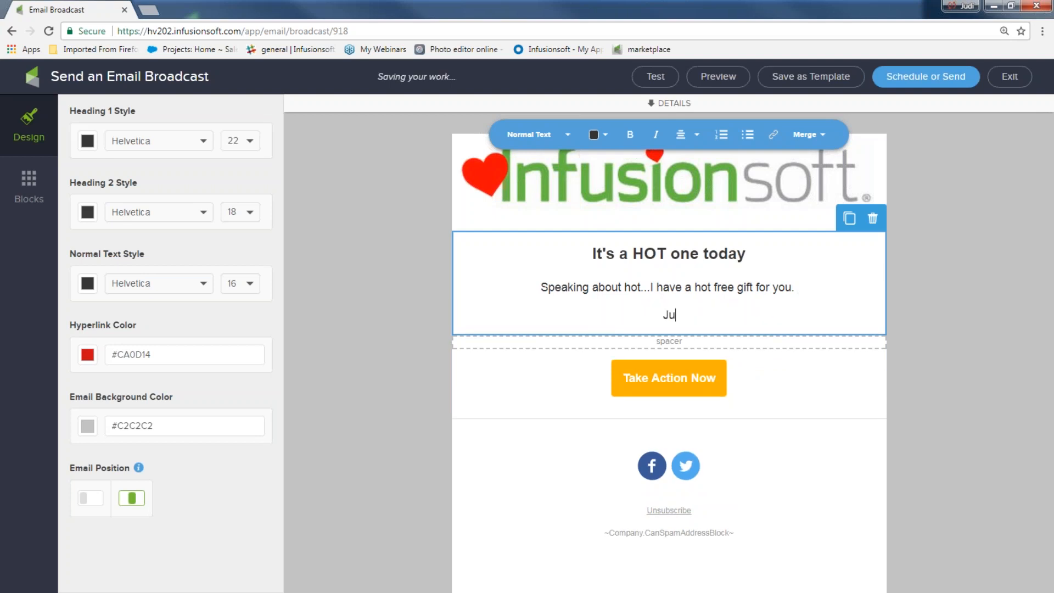
{"action": "type", "text": "st click here to "}
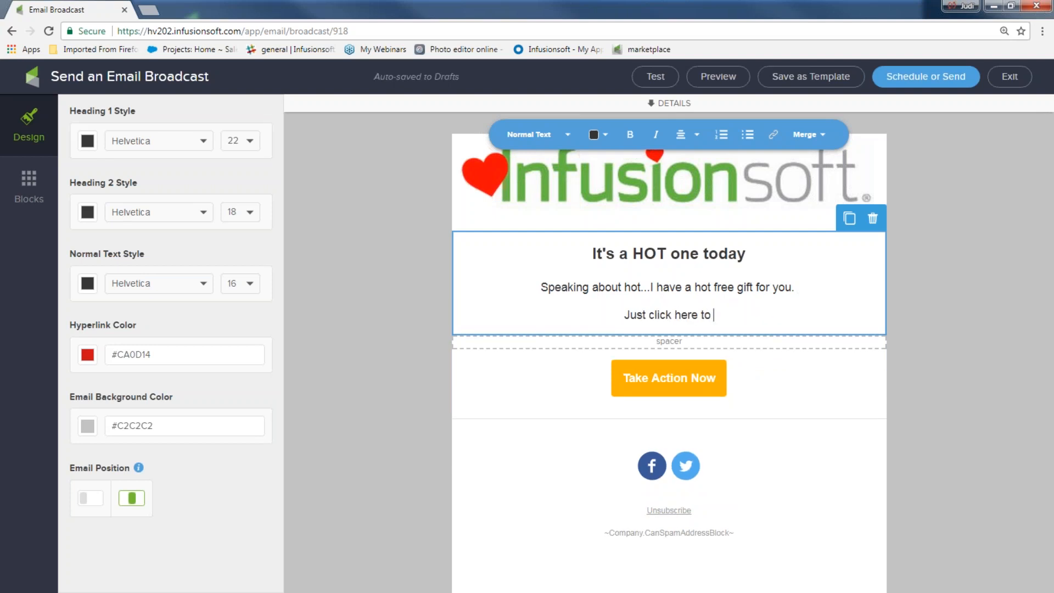
{"action": "type", "text": "get your free"}
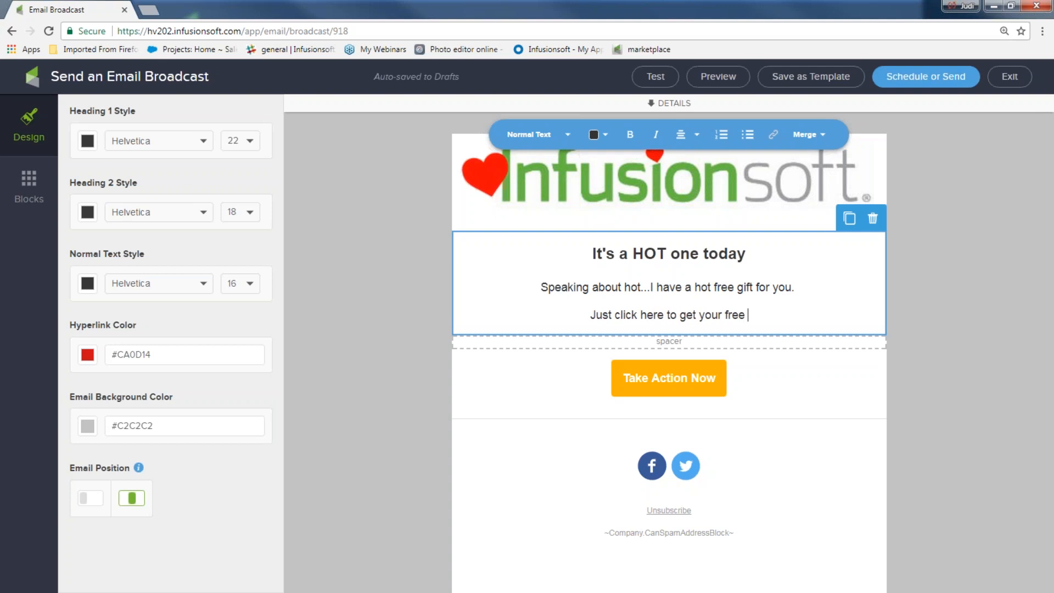
{"action": "type", "text": " ideas now!!!"}
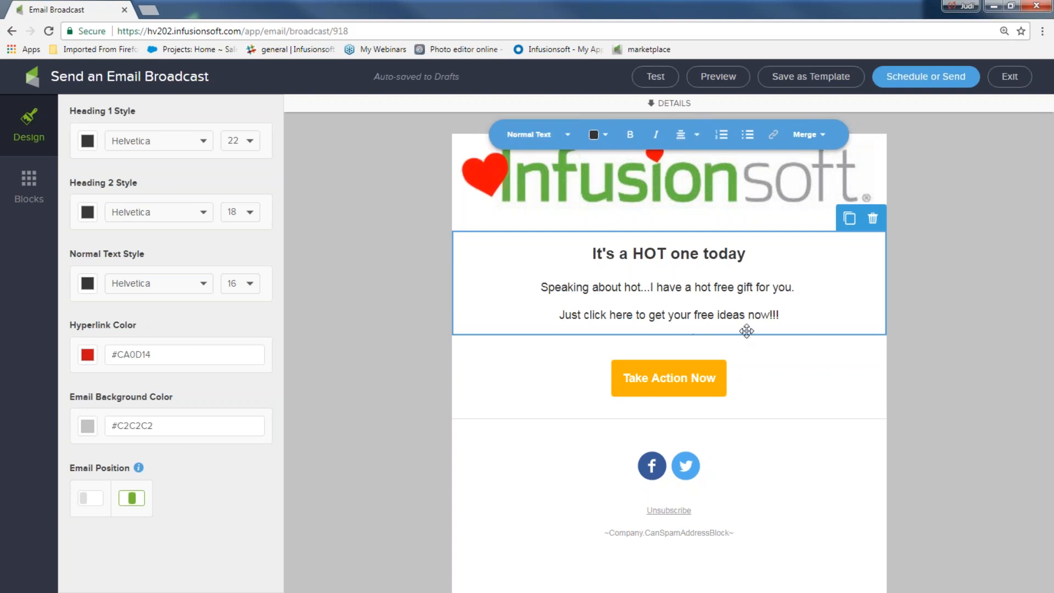
Link the "Just click here to get your free ideas now!!!" line to a file download, uploading "In my own little corner" from the "copy for IM" folder
{"action": "left_click_drag", "start_coordinate": [558, 317], "coordinate": [792, 314]}
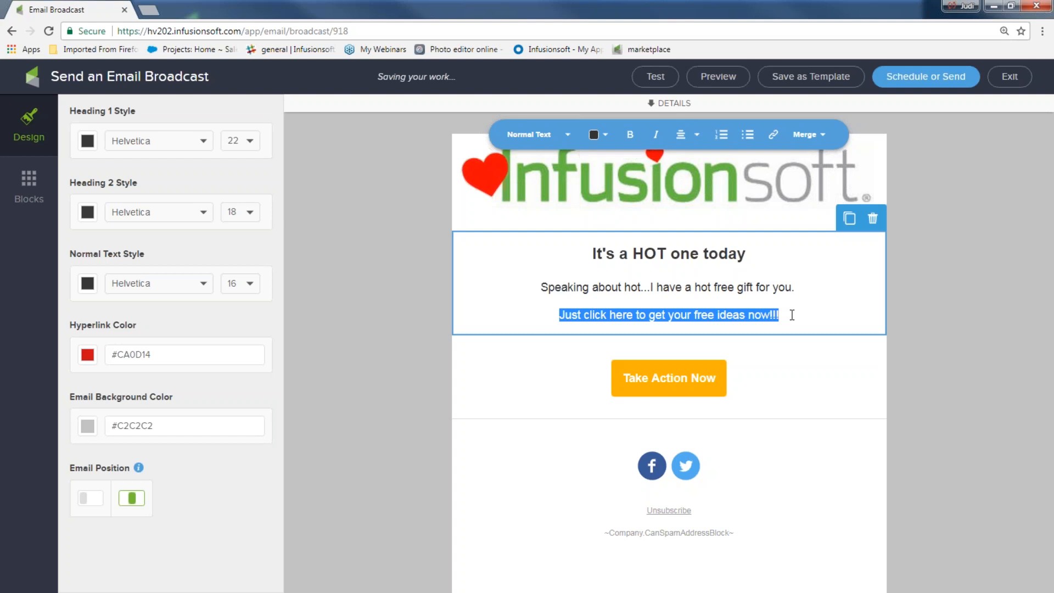
{"action": "left_click", "coordinate": [787, 152]}
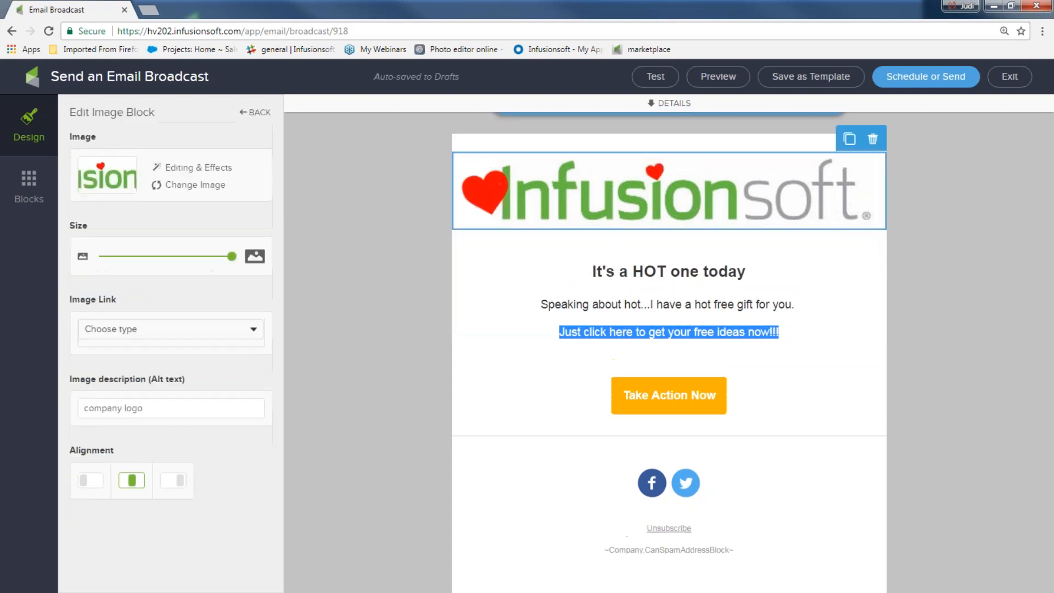
{"action": "left_click", "coordinate": [783, 331]}
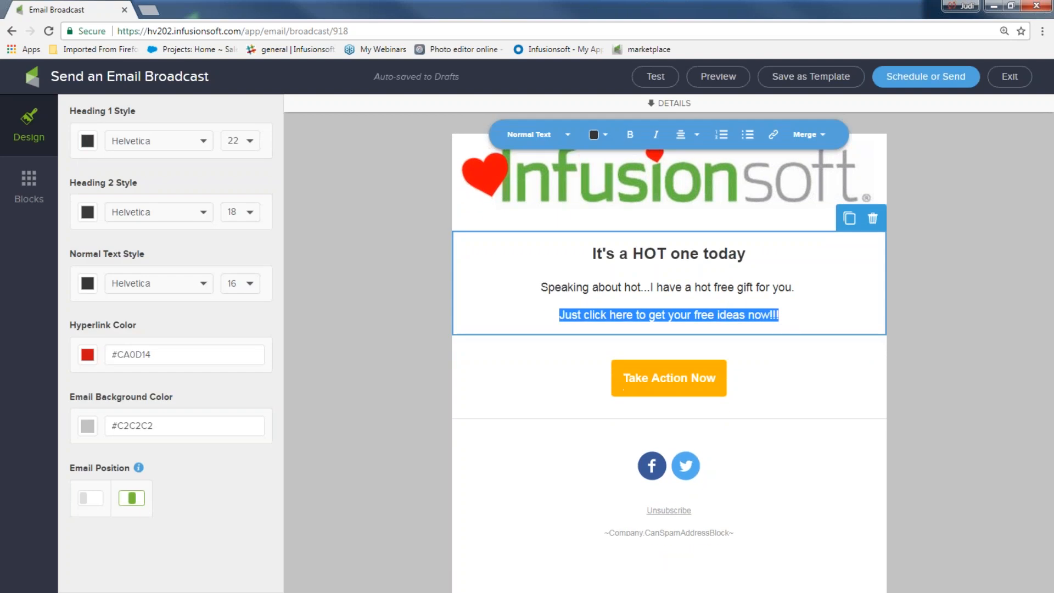
{"action": "left_click", "coordinate": [774, 136]}
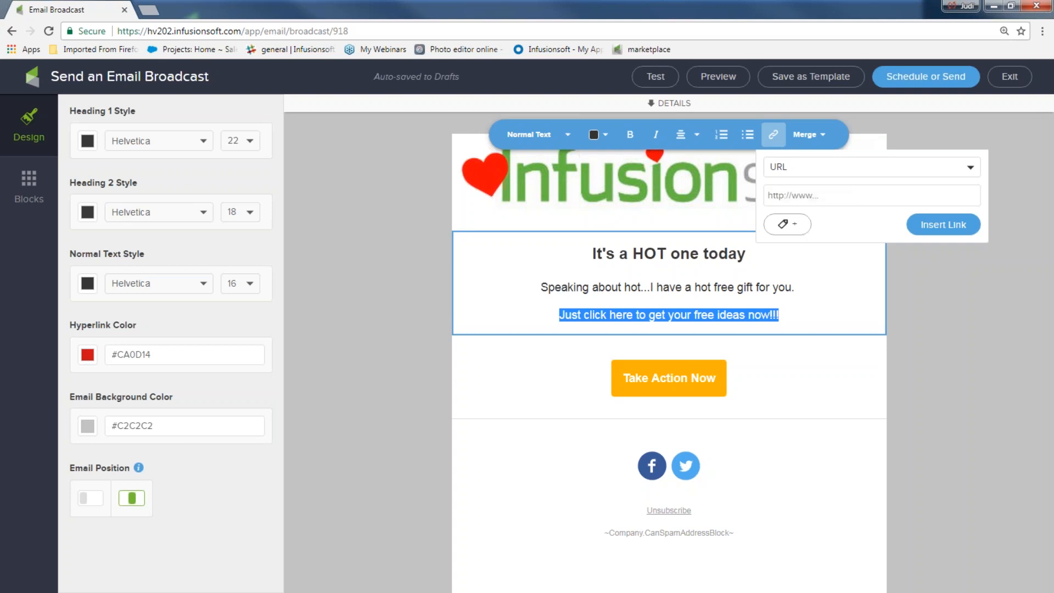
{"action": "left_click", "coordinate": [973, 170]}
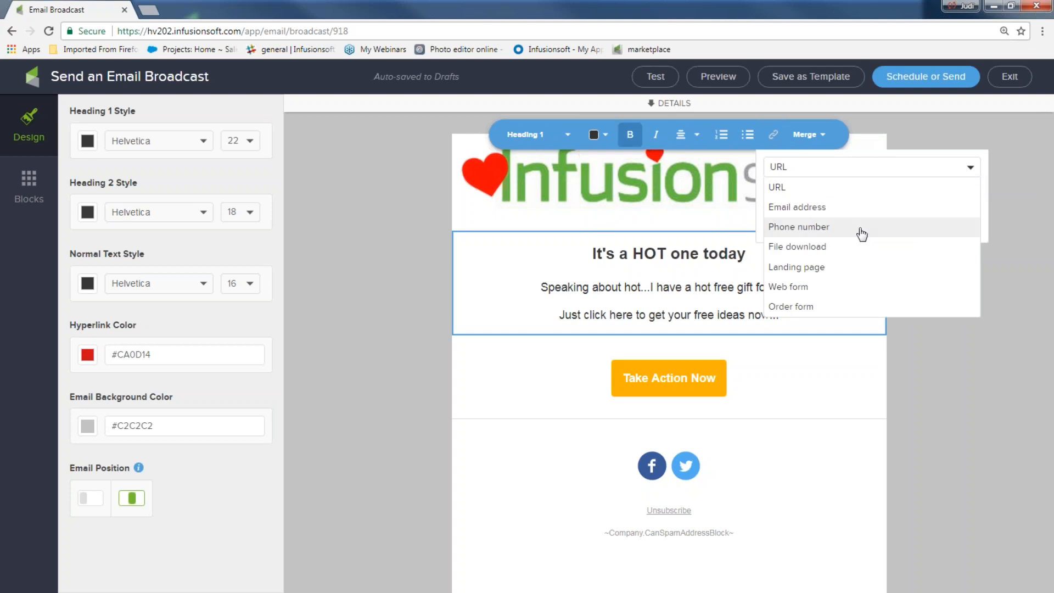
{"action": "left_click", "coordinate": [801, 250]}
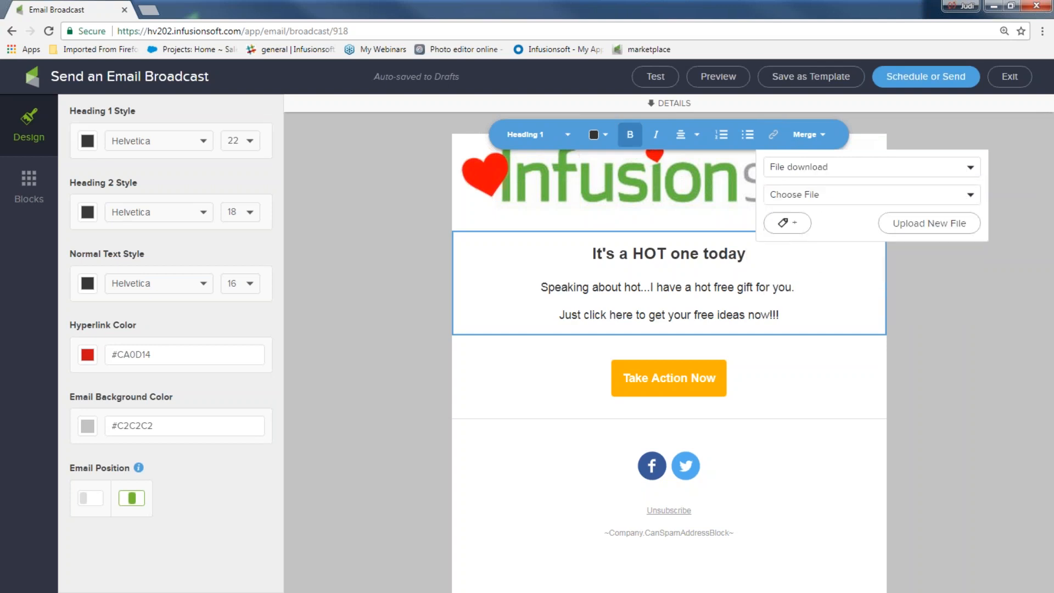
{"action": "left_click", "coordinate": [901, 229]}
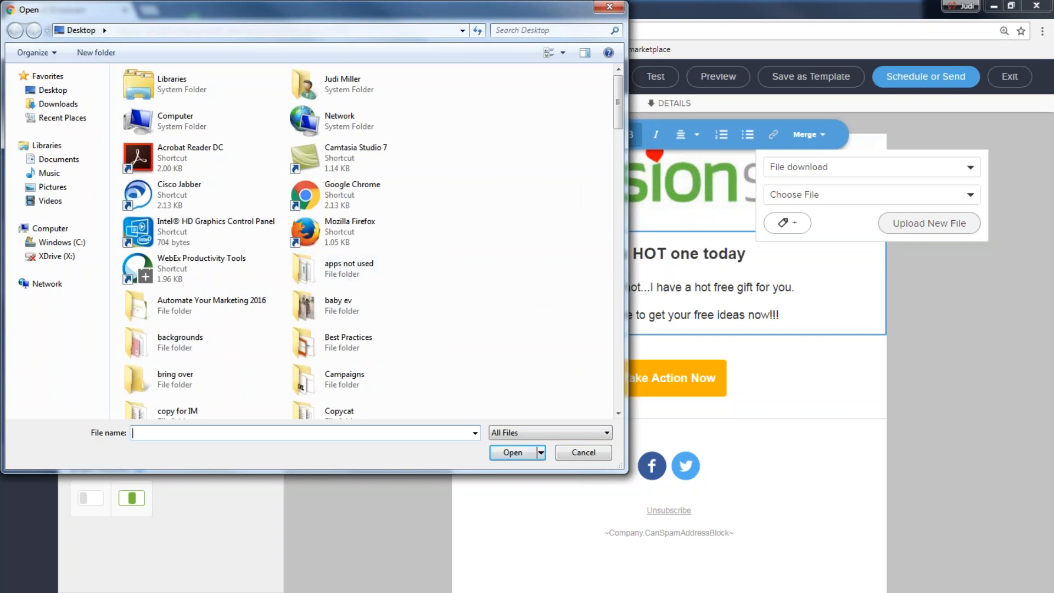
{"action": "double_click", "coordinate": [159, 415]}
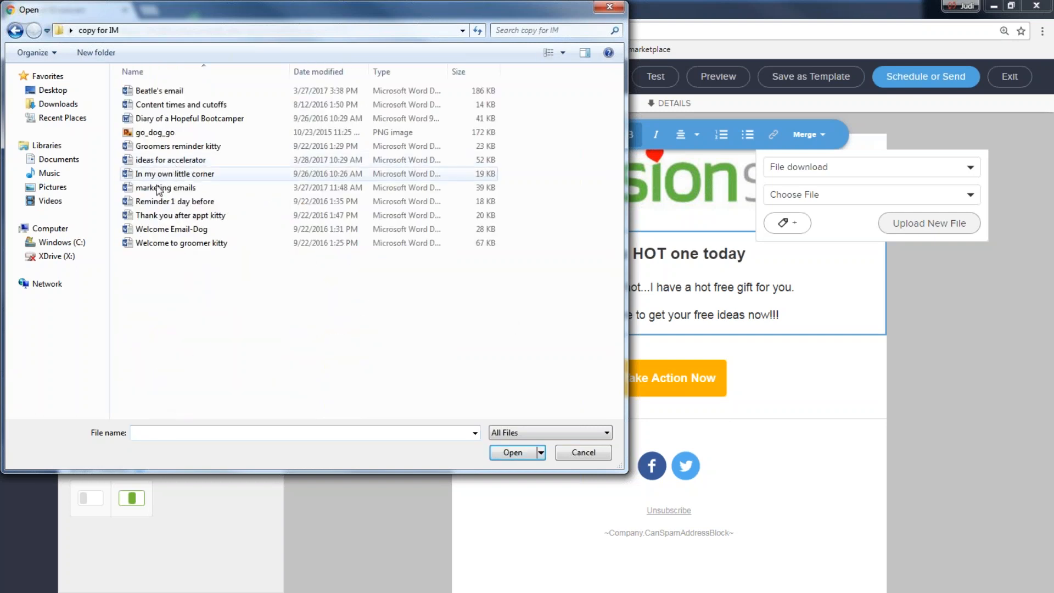
{"action": "double_click", "coordinate": [163, 174]}
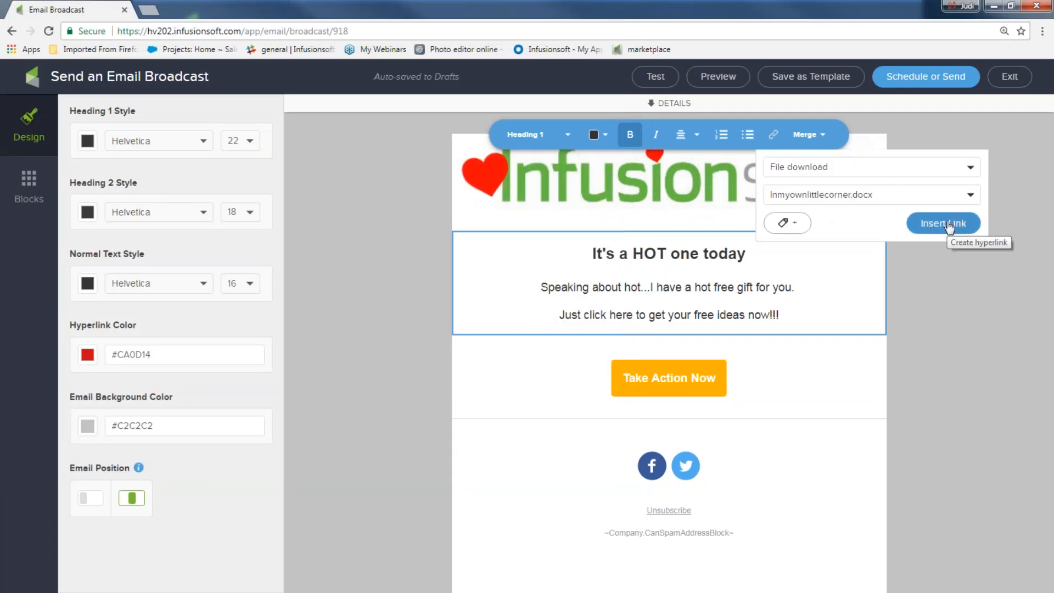
{"action": "left_click", "coordinate": [949, 225]}
{"action": "left_click", "coordinate": [977, 380]}
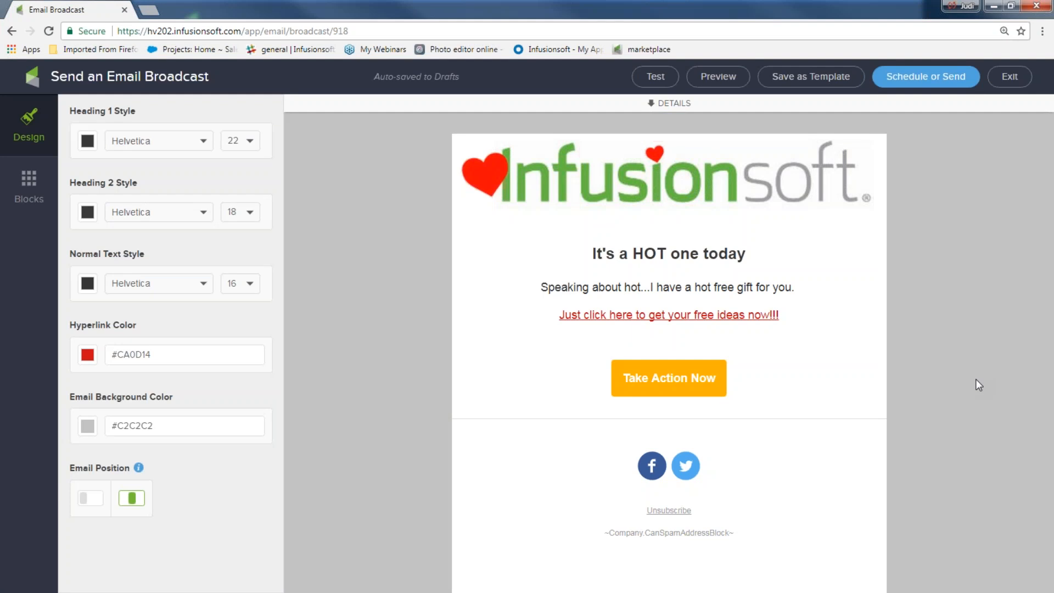
Remove the file download link from the "Just click here to get your free ideas now!!!" line
{"action": "left_click_drag", "start_coordinate": [796, 315], "coordinate": [563, 331]}
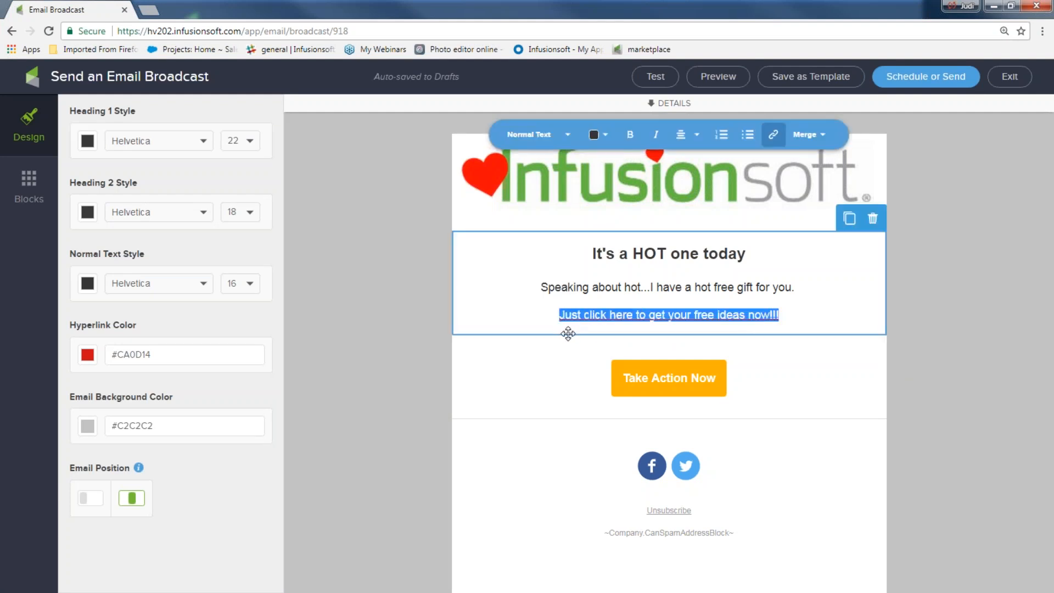
{"action": "left_click", "coordinate": [774, 137]}
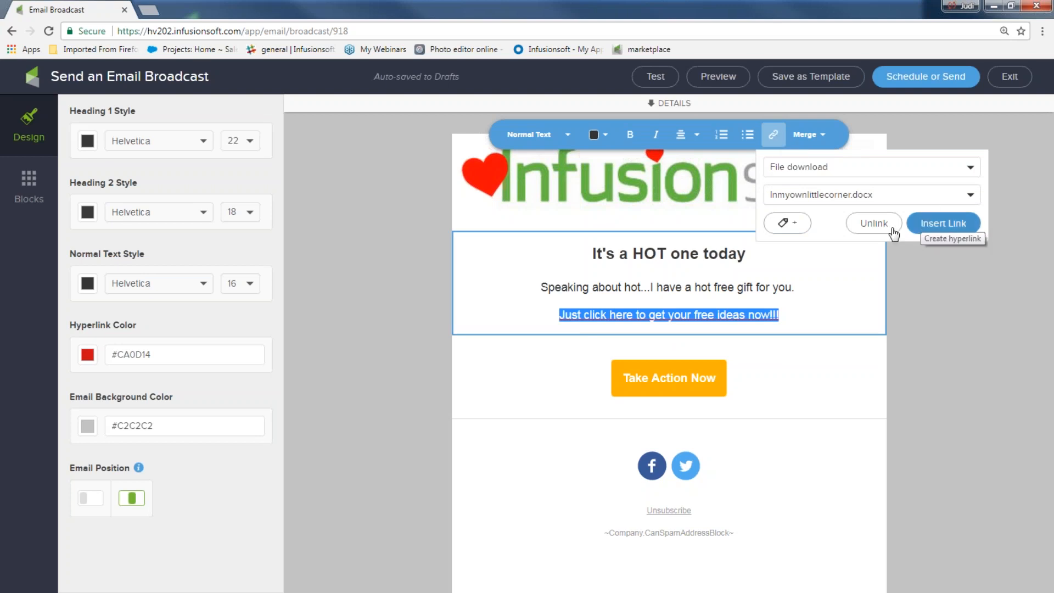
{"action": "left_click", "coordinate": [874, 228]}
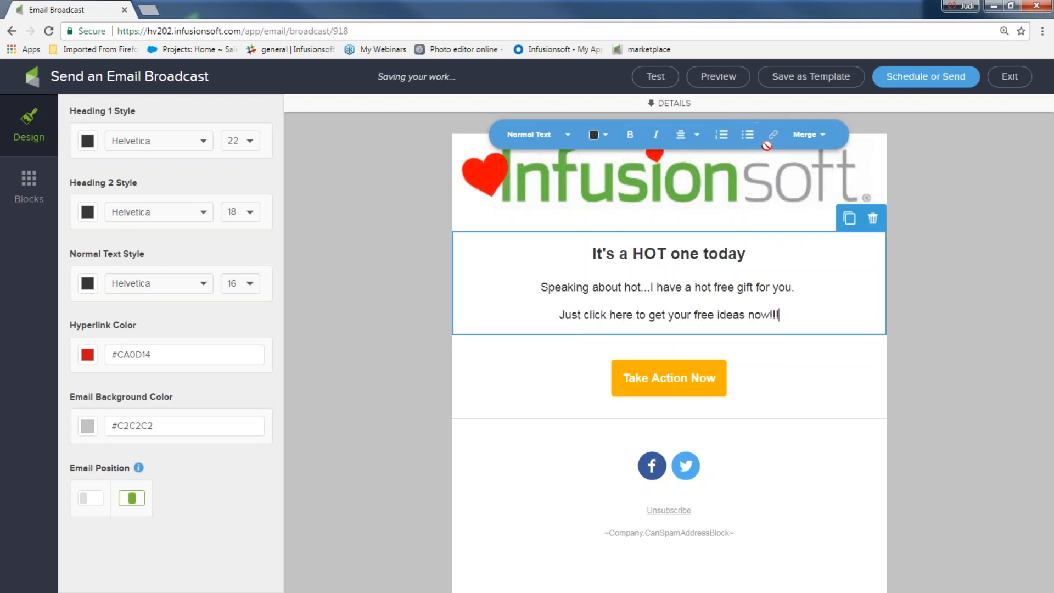
Set up a file download link on the "Just click here" line using the existing file "5 Fun-Newsletter ideas 4U.docx"
{"action": "left_click_drag", "start_coordinate": [782, 314], "coordinate": [557, 314]}
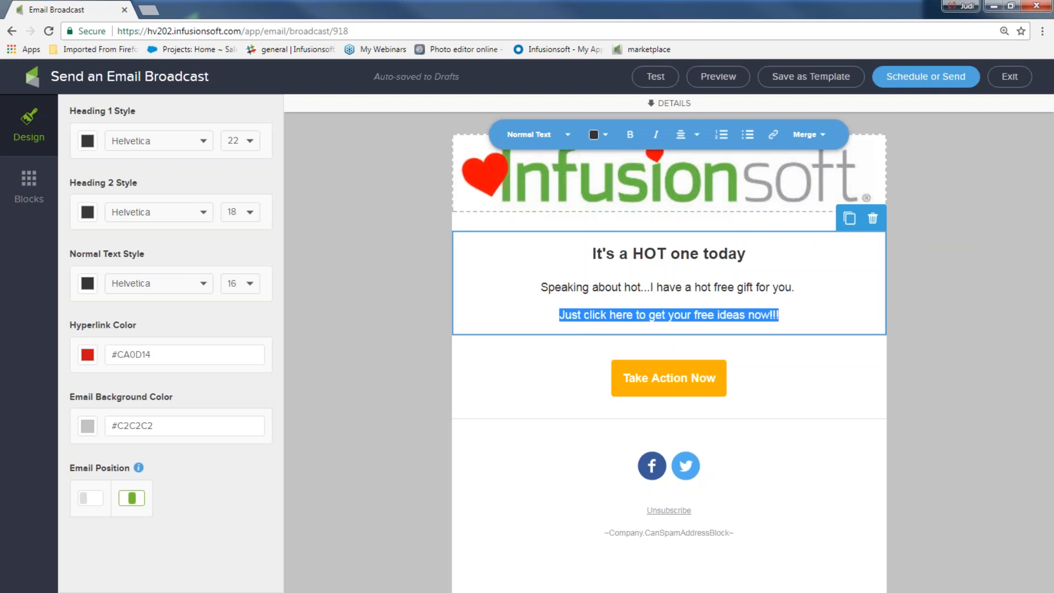
{"action": "left_click", "coordinate": [777, 137]}
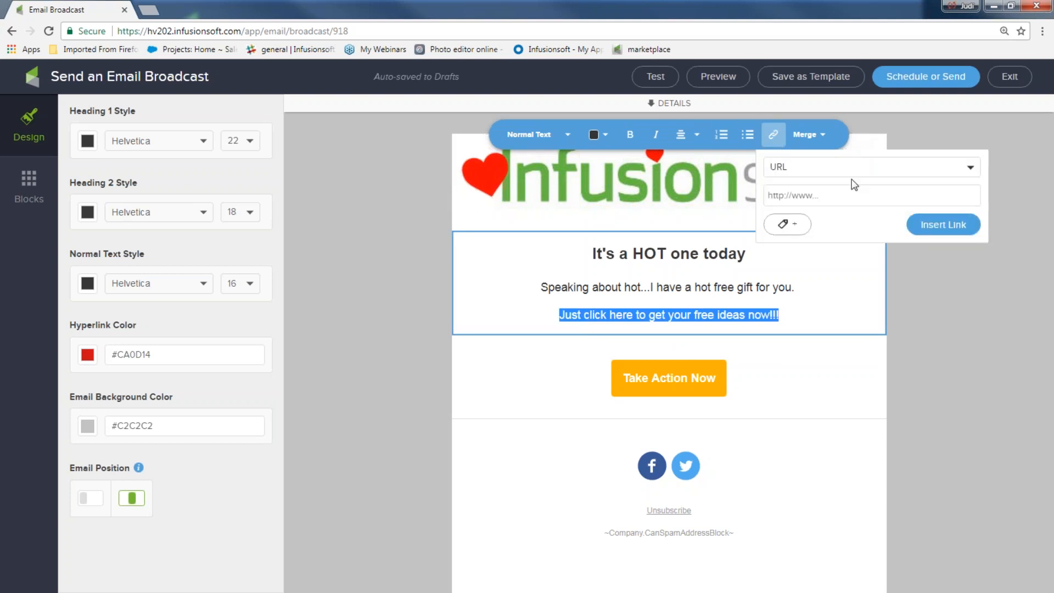
{"action": "left_click", "coordinate": [970, 168]}
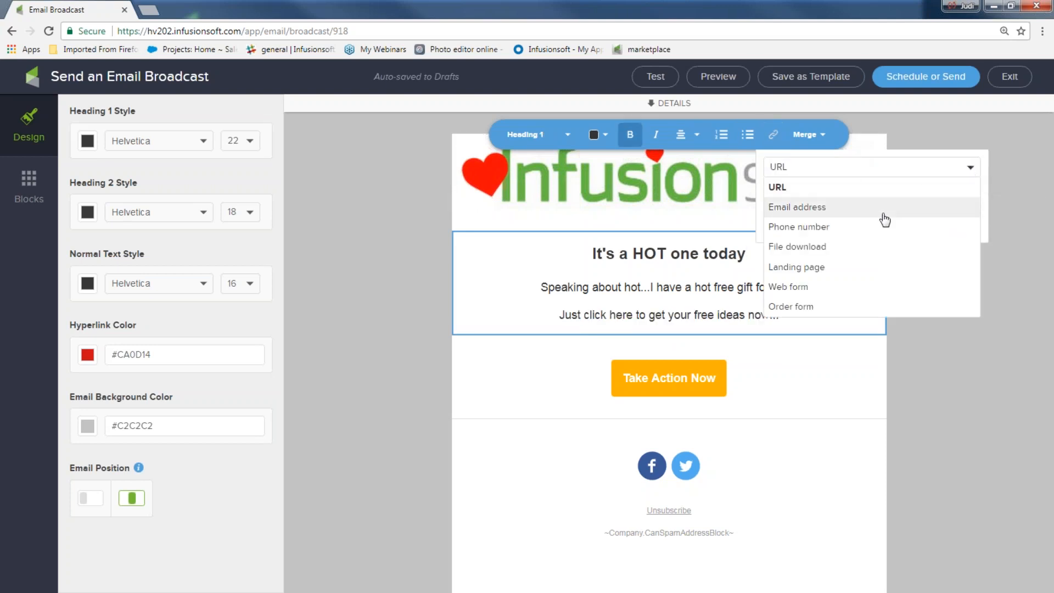
{"action": "left_click", "coordinate": [841, 251]}
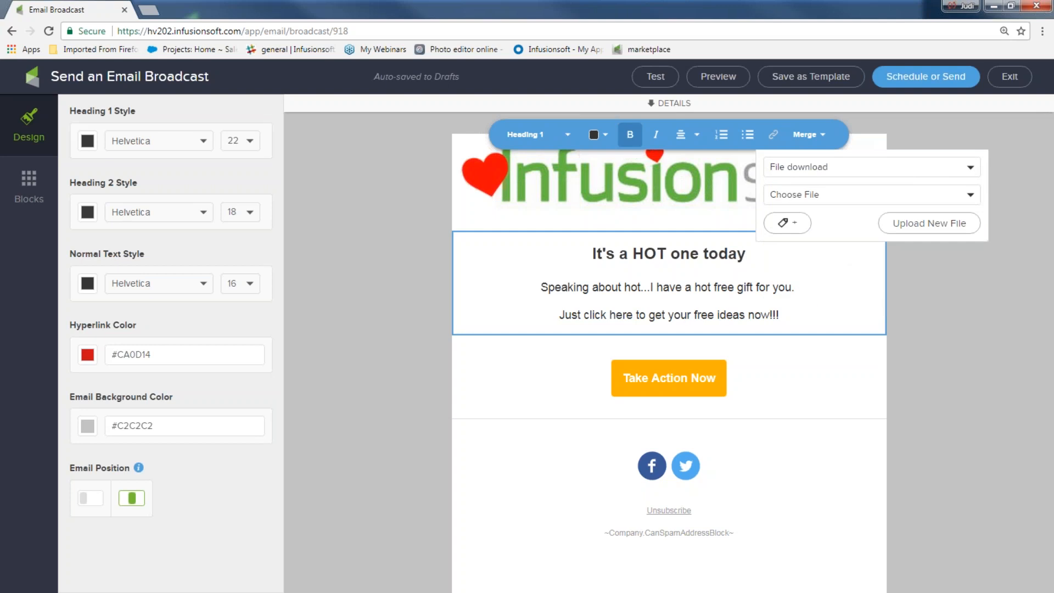
{"action": "left_click", "coordinate": [970, 195]}
{"action": "scroll", "coordinate": [915, 307], "scroll_direction": "down", "scroll_amount": 2}
{"action": "scroll", "coordinate": [914, 323], "scroll_direction": "down", "scroll_amount": 2}
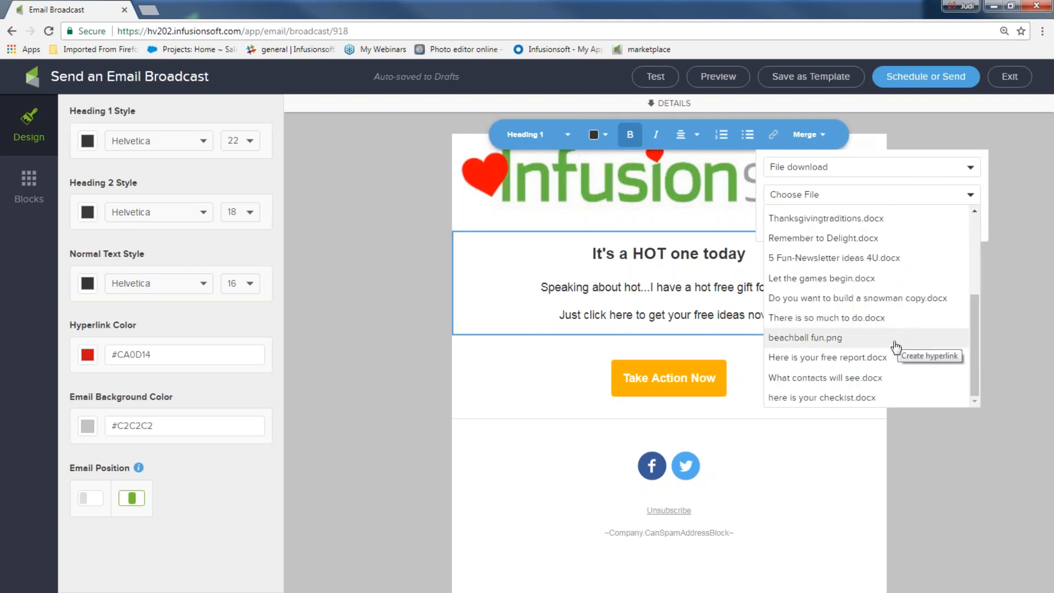
{"action": "left_click", "coordinate": [878, 258]}
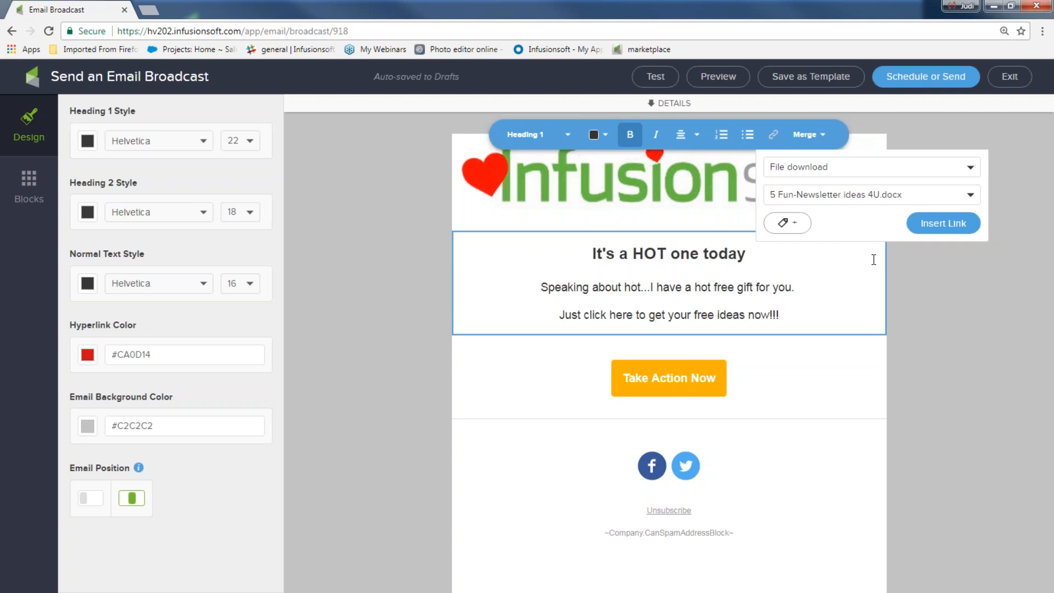
Apply the "downloaded ideas" tag to the text link and insert the link into the email
{"action": "left_click", "coordinate": [786, 223]}
{"action": "left_click", "coordinate": [792, 233]}
{"action": "type", "text": "dow"}
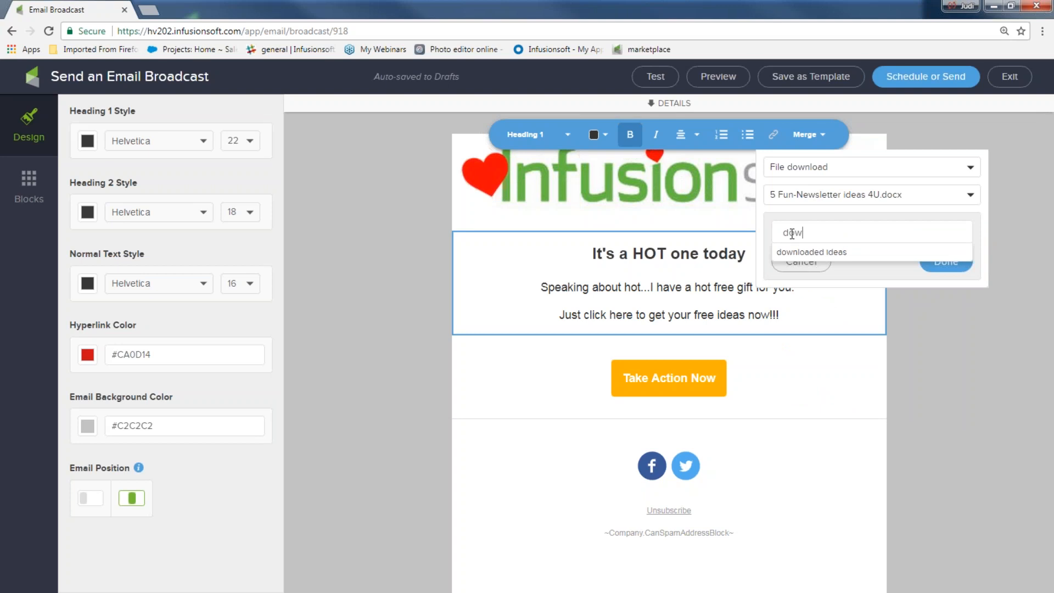
{"action": "left_click", "coordinate": [796, 252]}
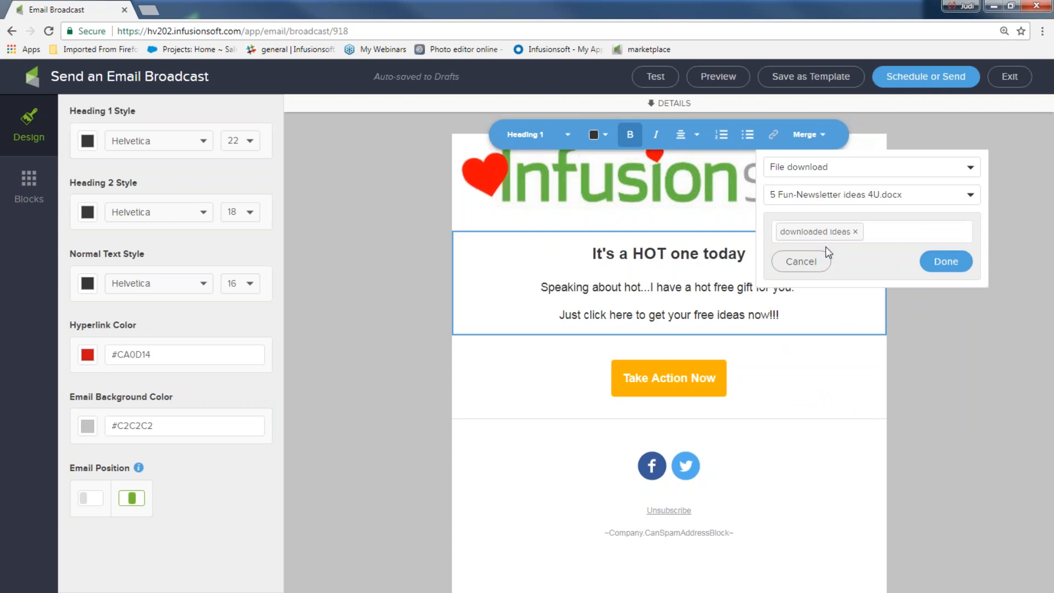
{"action": "left_click", "coordinate": [943, 261]}
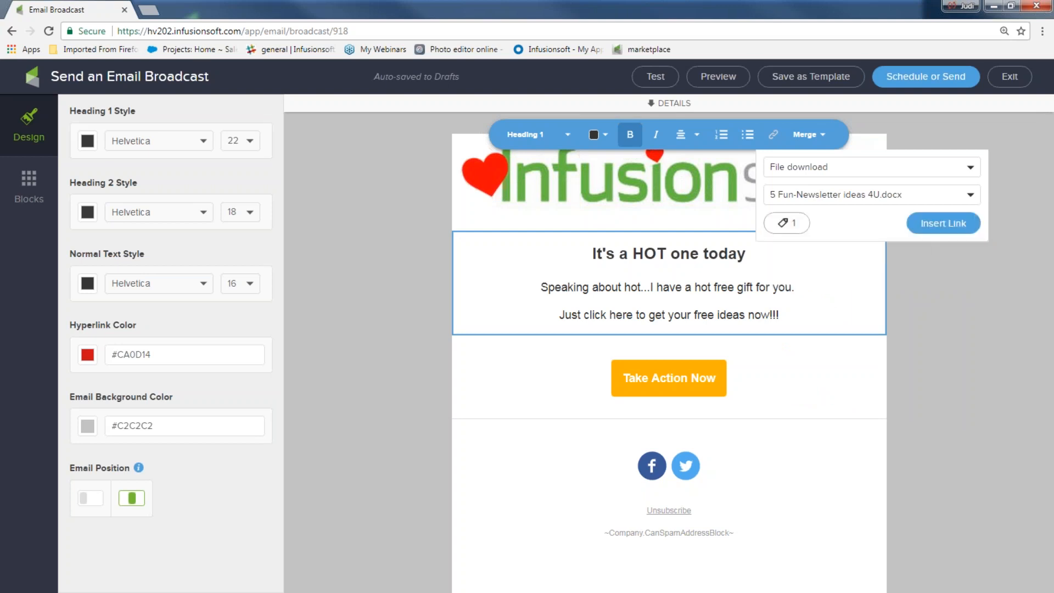
{"action": "left_click", "coordinate": [943, 223]}
{"action": "left_click", "coordinate": [959, 299]}
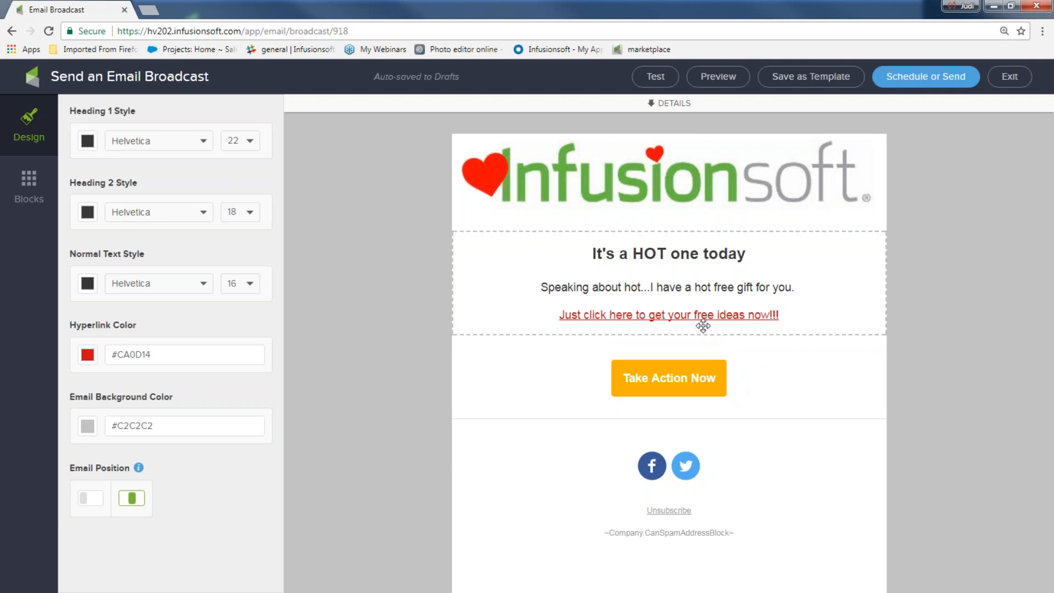
Change the text of the "Take Action Now" button to "Get ideas now!!!"
{"action": "left_click", "coordinate": [681, 368]}
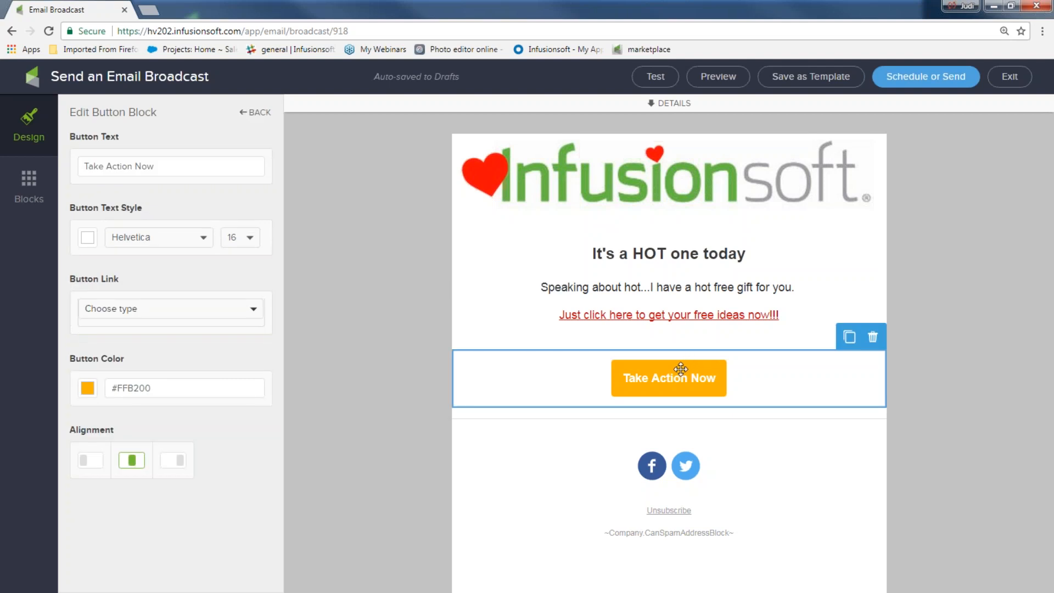
{"action": "triple_click", "coordinate": [168, 166]}
{"action": "type", "text": "Get i"}
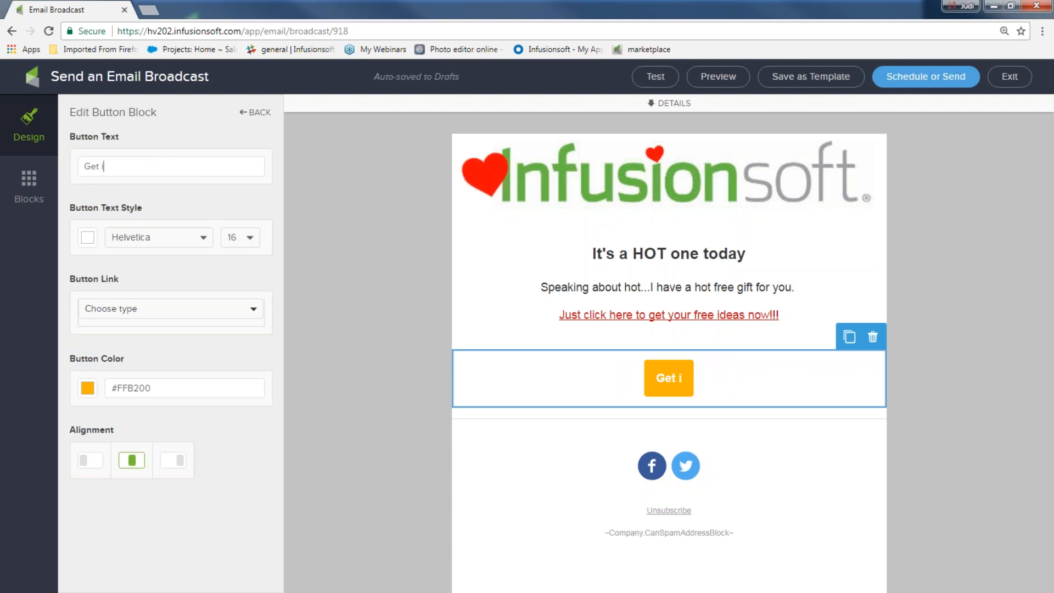
{"action": "type", "text": "deas now!!!"}
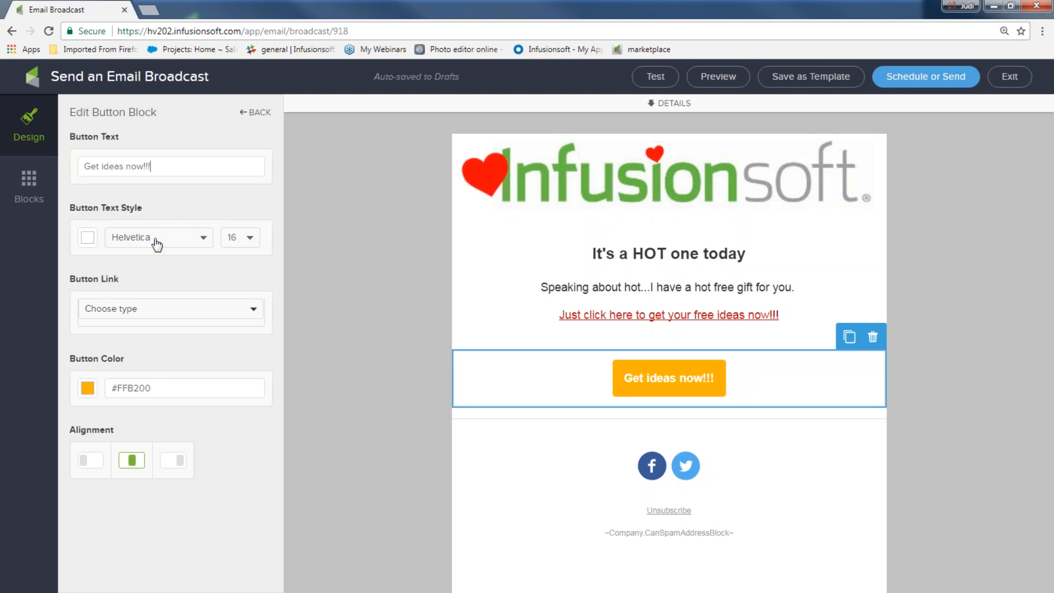
Link the "Get ideas now!!!" button to a file download of "5 Fun-Newsletter ideas 4U.docx"
{"action": "left_click", "coordinate": [255, 312]}
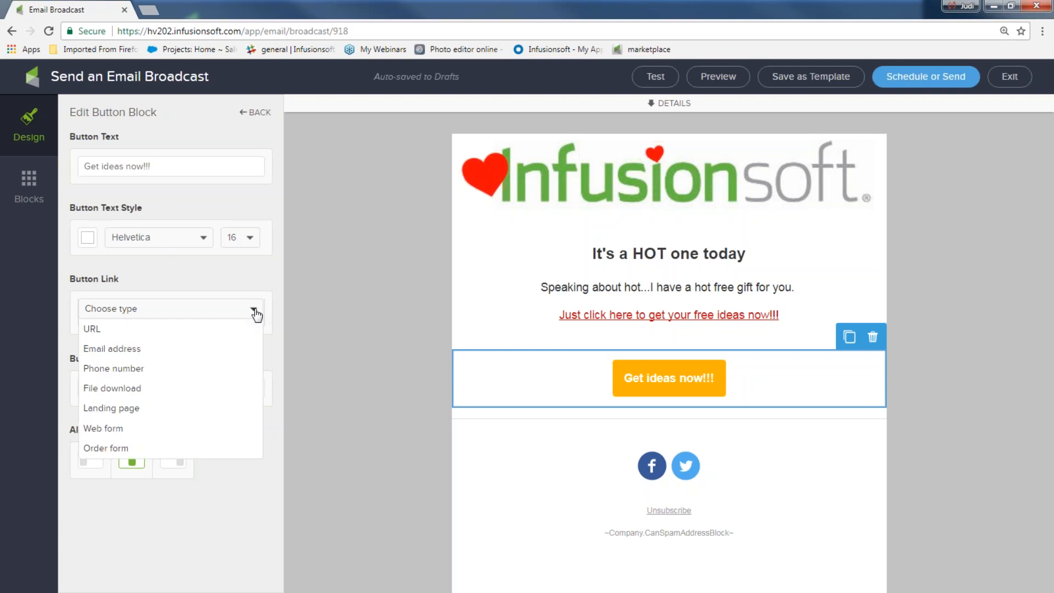
{"action": "left_click", "coordinate": [153, 394]}
{"action": "left_click", "coordinate": [253, 339]}
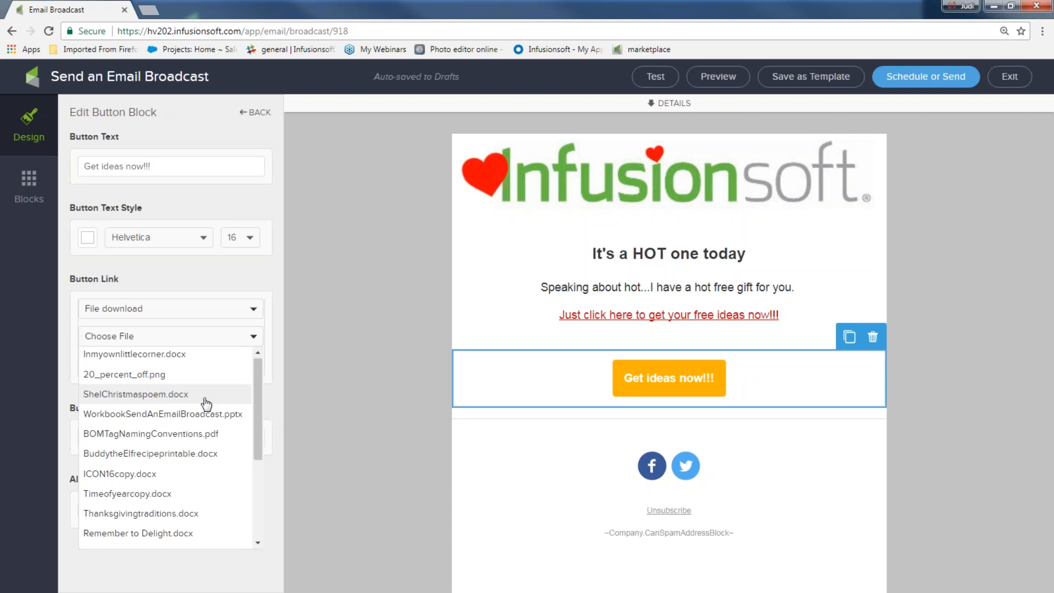
{"action": "scroll", "coordinate": [203, 417], "scroll_direction": "down", "scroll_amount": 1}
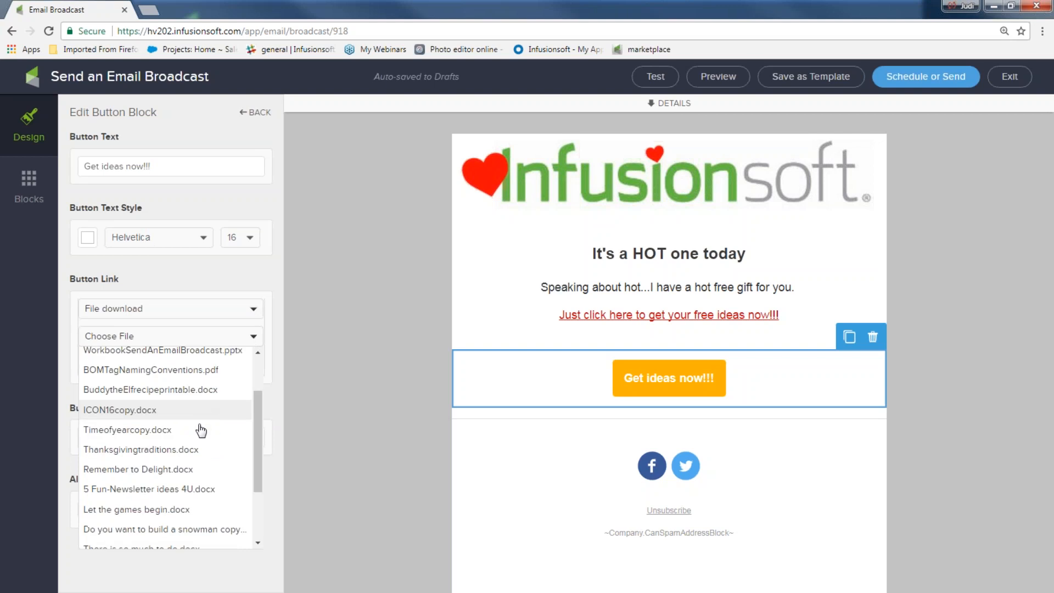
{"action": "left_click", "coordinate": [199, 489]}
Apply the "downloaded ideas" tag to the button's file download link
{"action": "left_click", "coordinate": [101, 364]}
{"action": "left_click", "coordinate": [116, 373]}
{"action": "type", "text": "dow"}
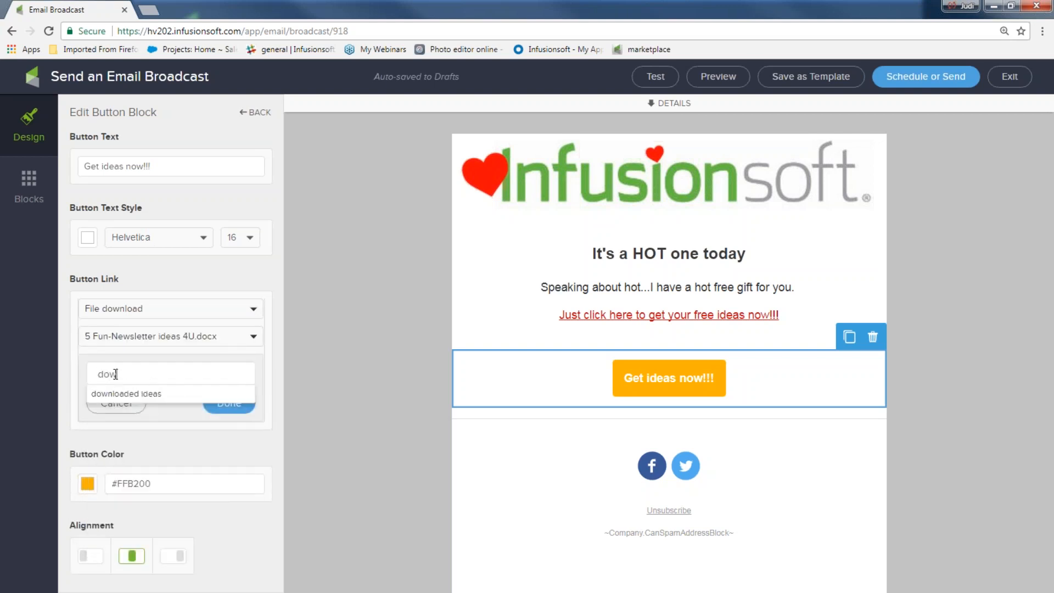
{"action": "key", "text": "Down"}
{"action": "key", "text": "Return"}
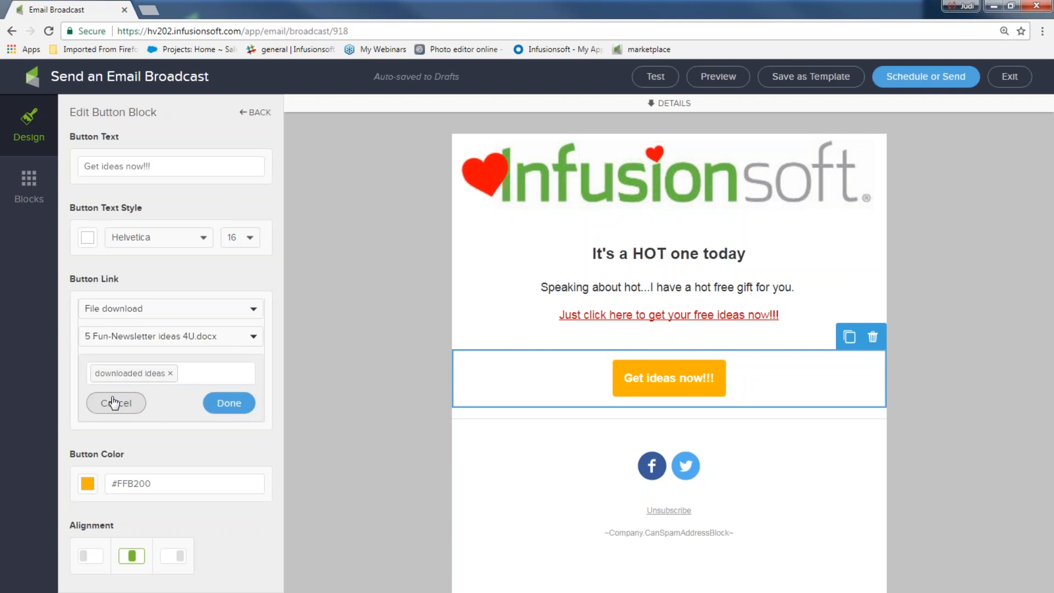
{"action": "left_click", "coordinate": [224, 406]}
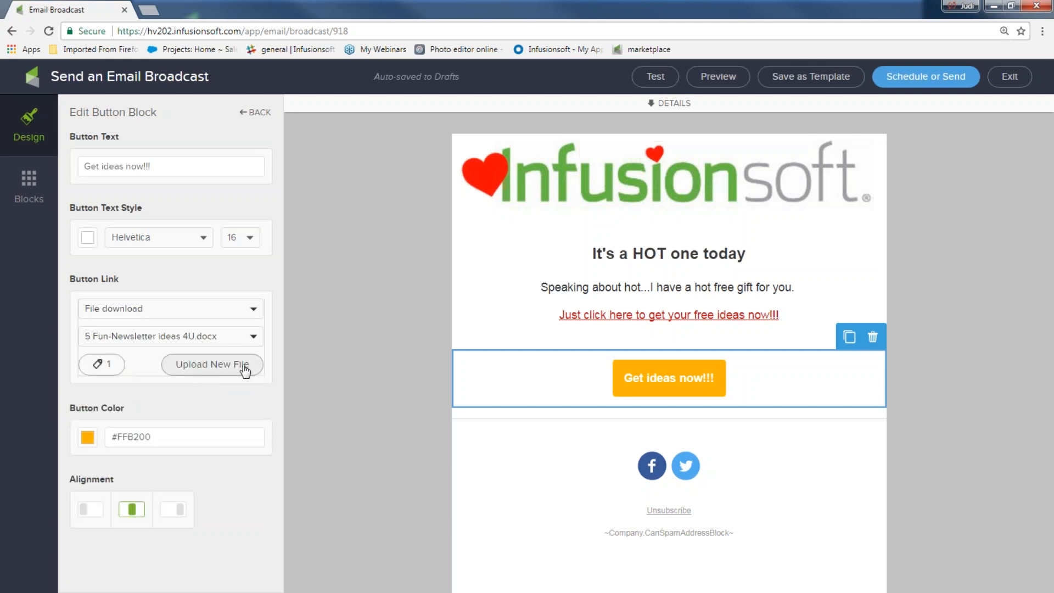
{"action": "left_click", "coordinate": [305, 355]}
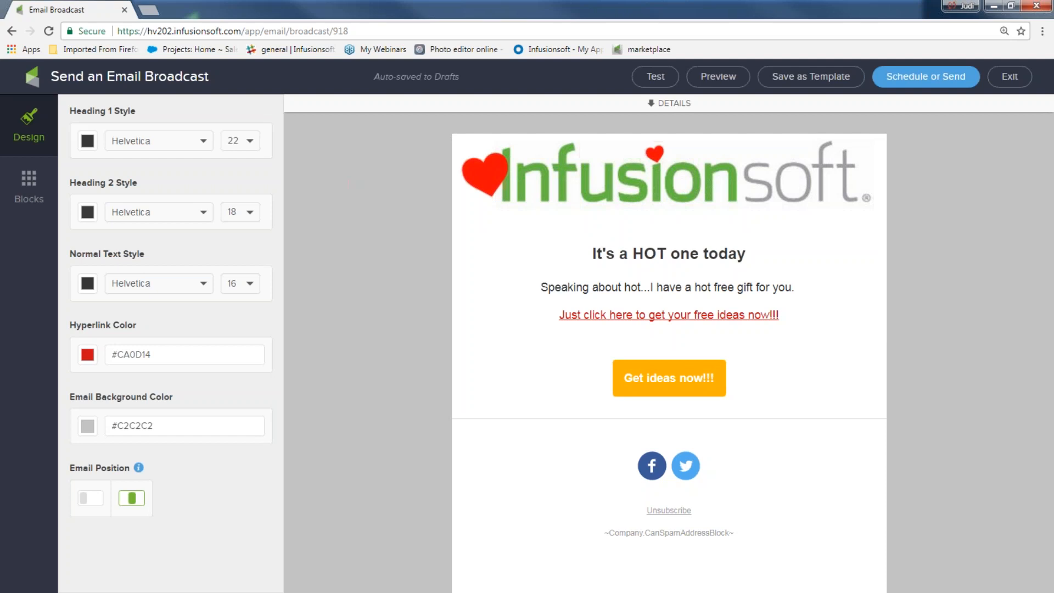
Change the color of the "Get ideas now!!!" button to green #6BA654
{"action": "left_click", "coordinate": [88, 427]}
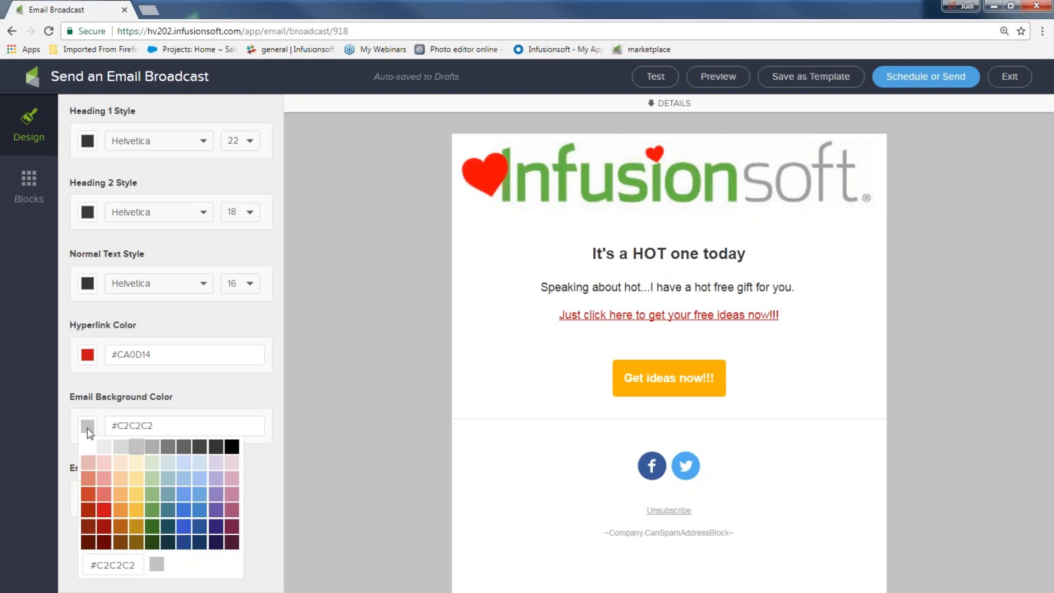
{"action": "left_click", "coordinate": [696, 379]}
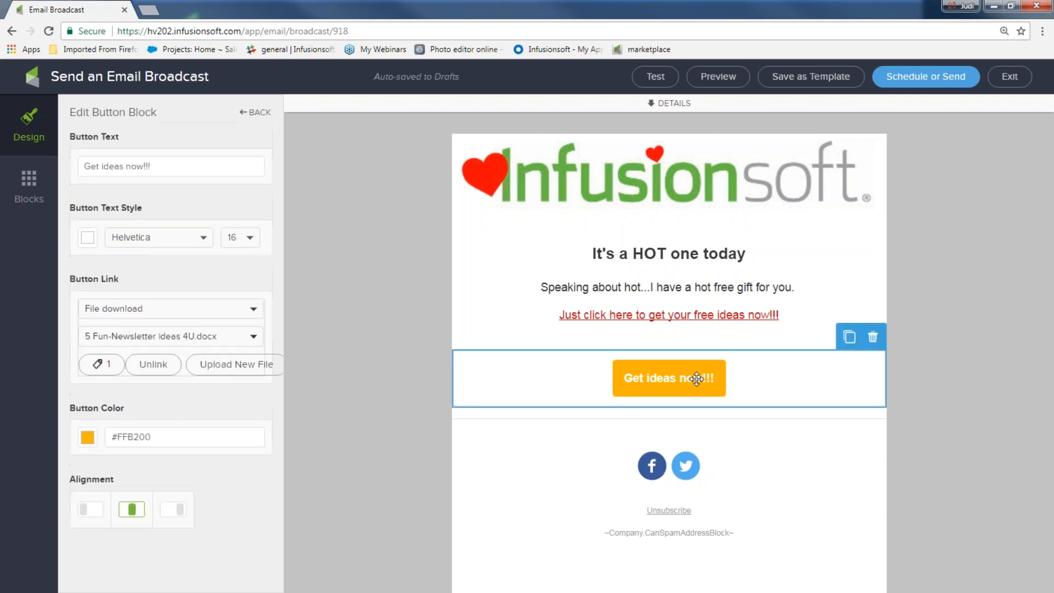
{"action": "left_click", "coordinate": [87, 437]}
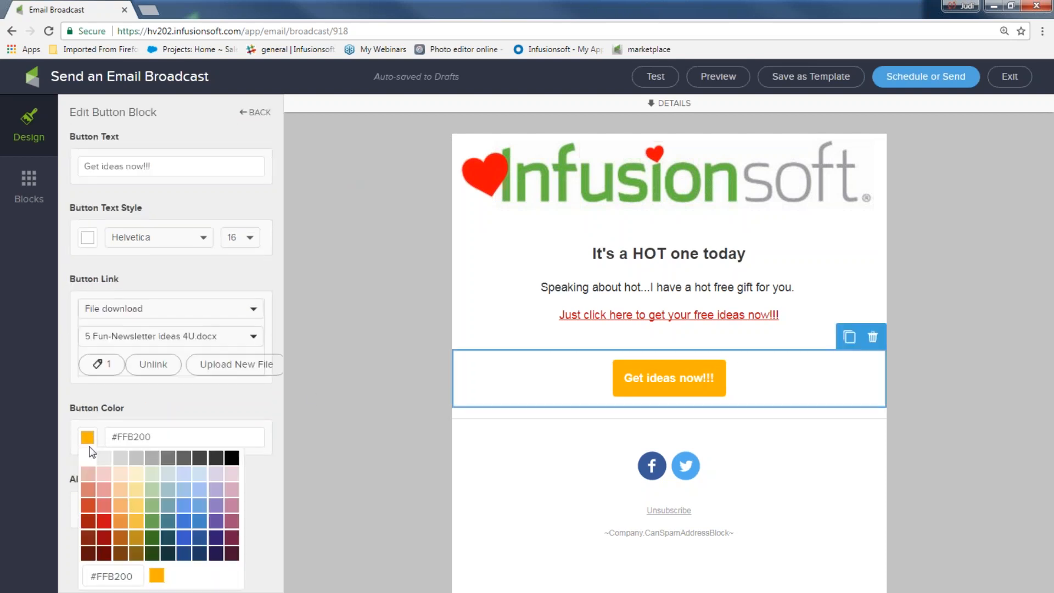
{"action": "left_click", "coordinate": [153, 519]}
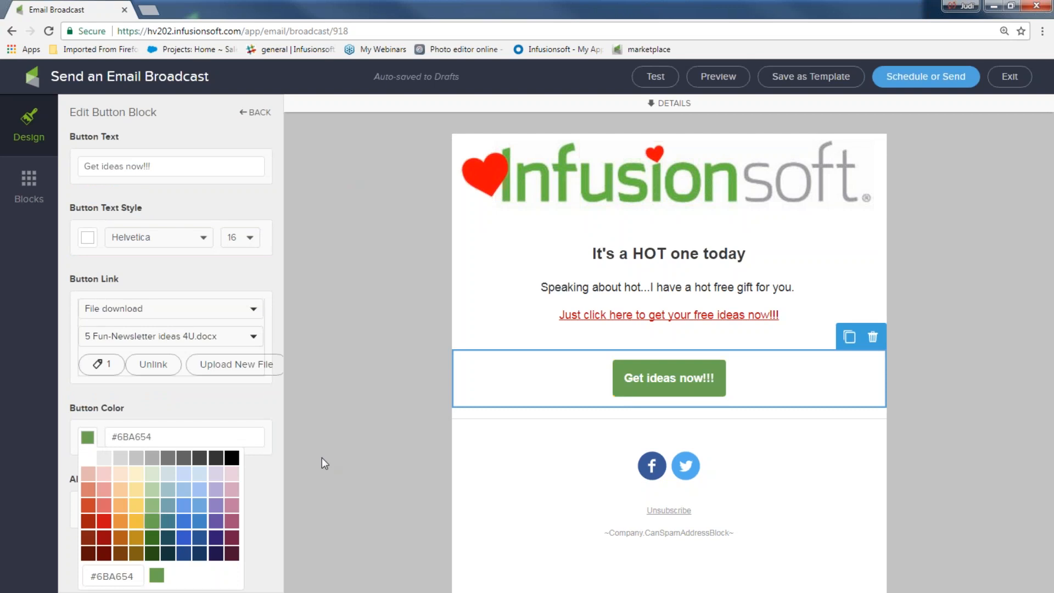
{"action": "left_click", "coordinate": [340, 452]}
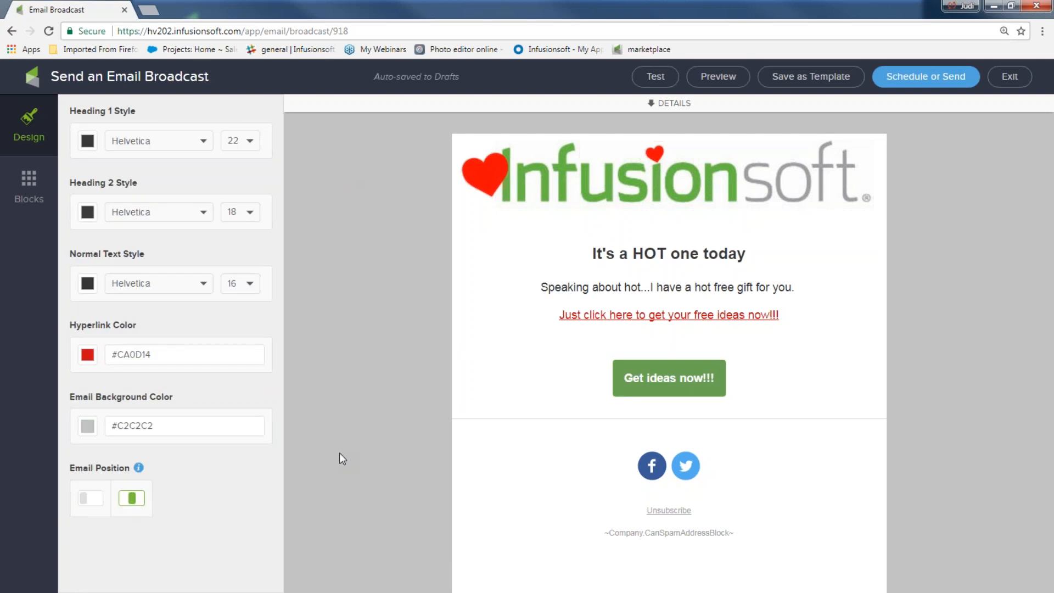
Shorten the divider below the button to a width of about 72 and color it red #CA0D14
{"action": "left_click", "coordinate": [542, 416]}
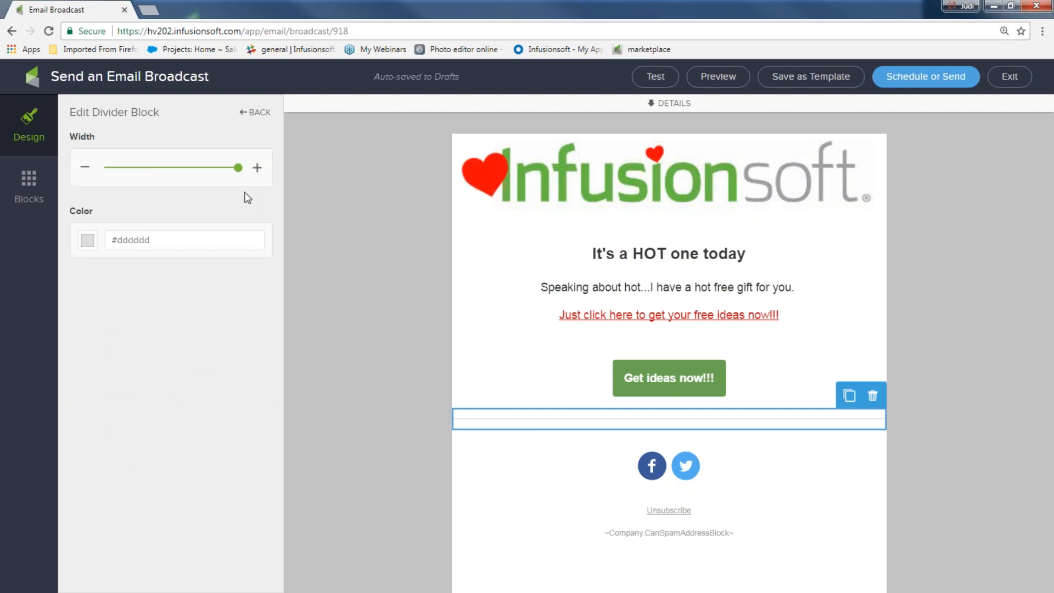
{"action": "left_click_drag", "start_coordinate": [237, 171], "coordinate": [194, 171]}
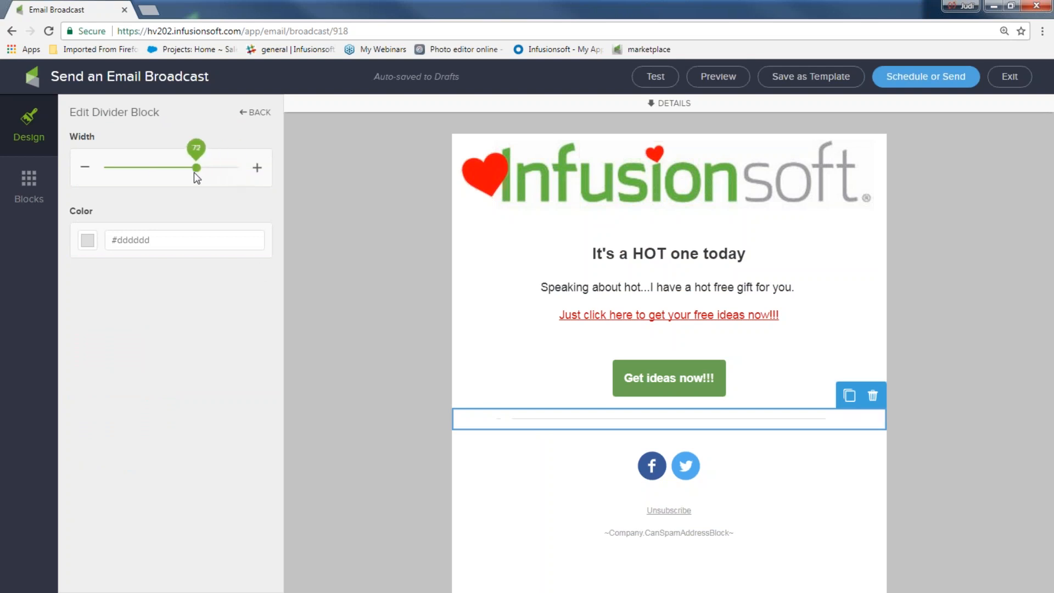
{"action": "left_click", "coordinate": [88, 244]}
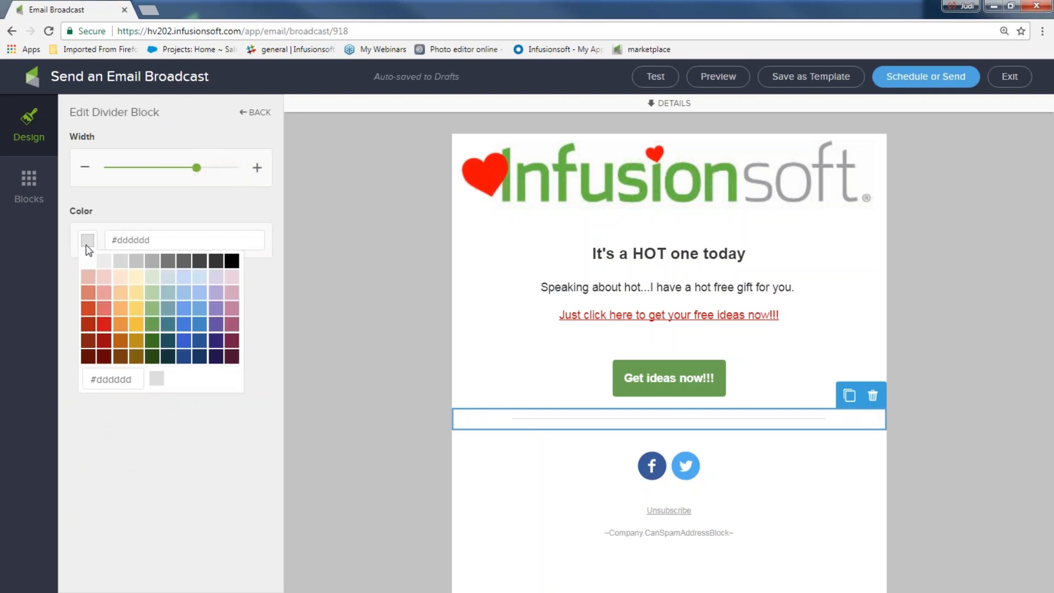
{"action": "left_click", "coordinate": [104, 323]}
{"action": "left_click", "coordinate": [332, 302]}
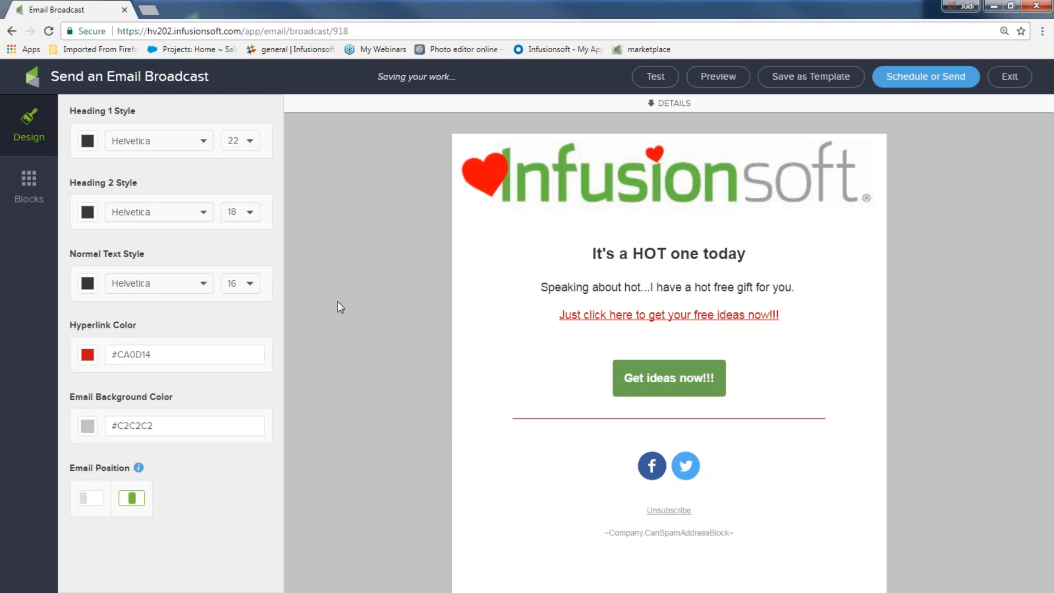
Duplicate the red divider and place the copy across the full email between the logo and the "It's a HOT one today" heading
{"action": "left_click", "coordinate": [585, 418]}
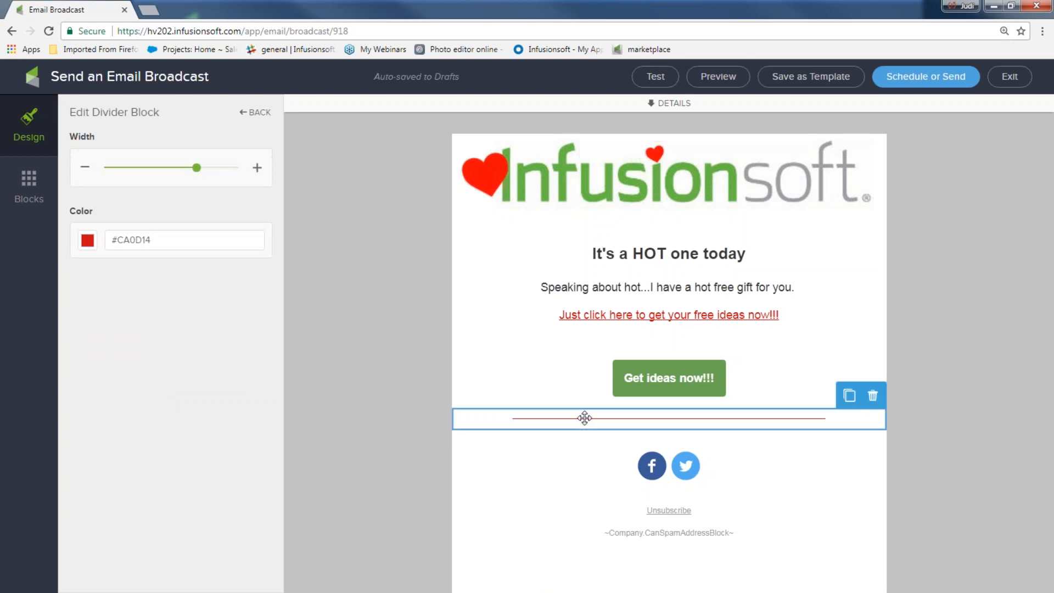
{"action": "left_click", "coordinate": [848, 396]}
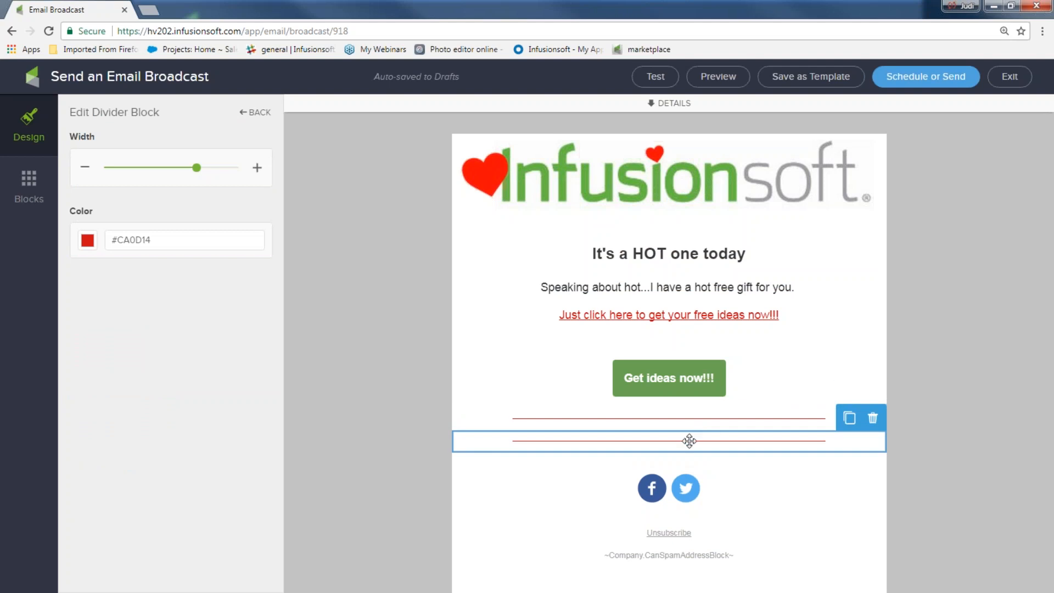
{"action": "left_click_drag", "start_coordinate": [688, 442], "coordinate": [672, 240]}
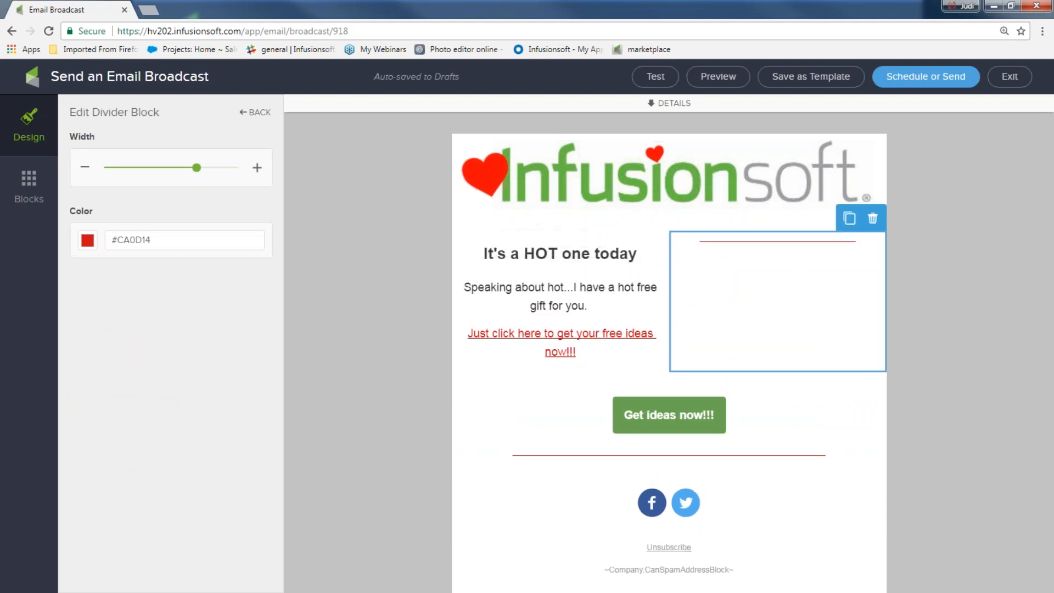
{"action": "left_click_drag", "start_coordinate": [758, 240], "coordinate": [682, 225]}
{"action": "left_click", "coordinate": [946, 249]}
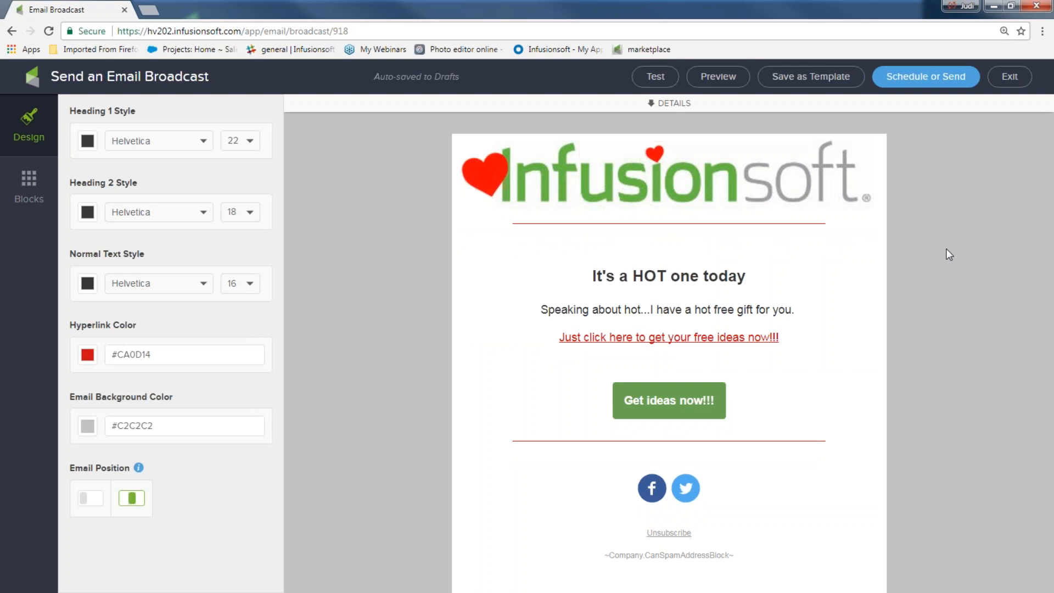
Delete the social media block above the Unsubscribe link
{"action": "left_click", "coordinate": [644, 478]}
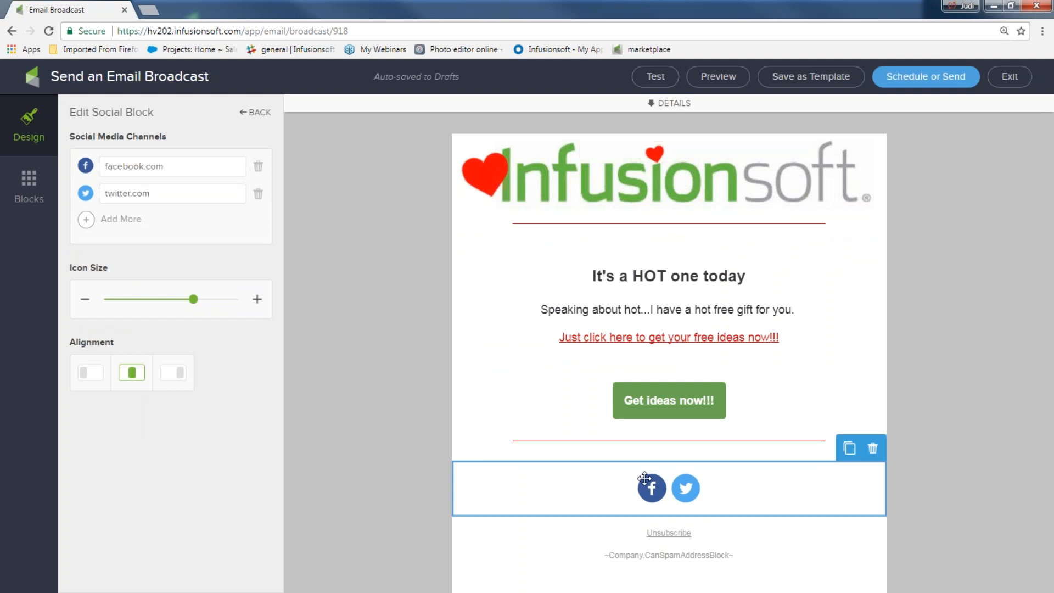
{"action": "left_click", "coordinate": [872, 448]}
{"action": "left_click", "coordinate": [867, 473]}
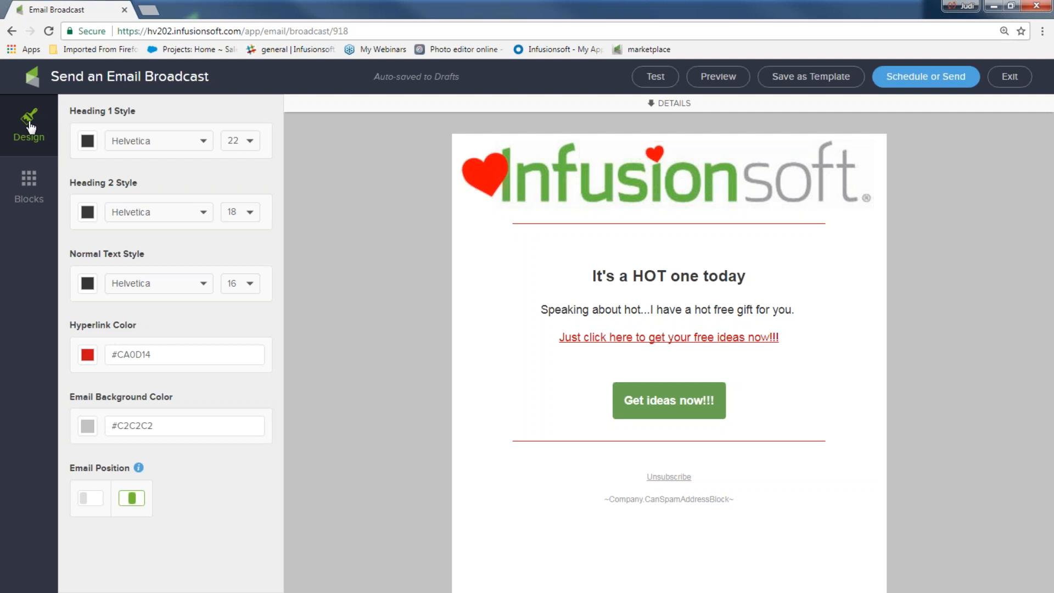
Add a social block below the upper divider, with "www" as the Facebook address and "ww" as the Twitter address
{"action": "left_click", "coordinate": [26, 177]}
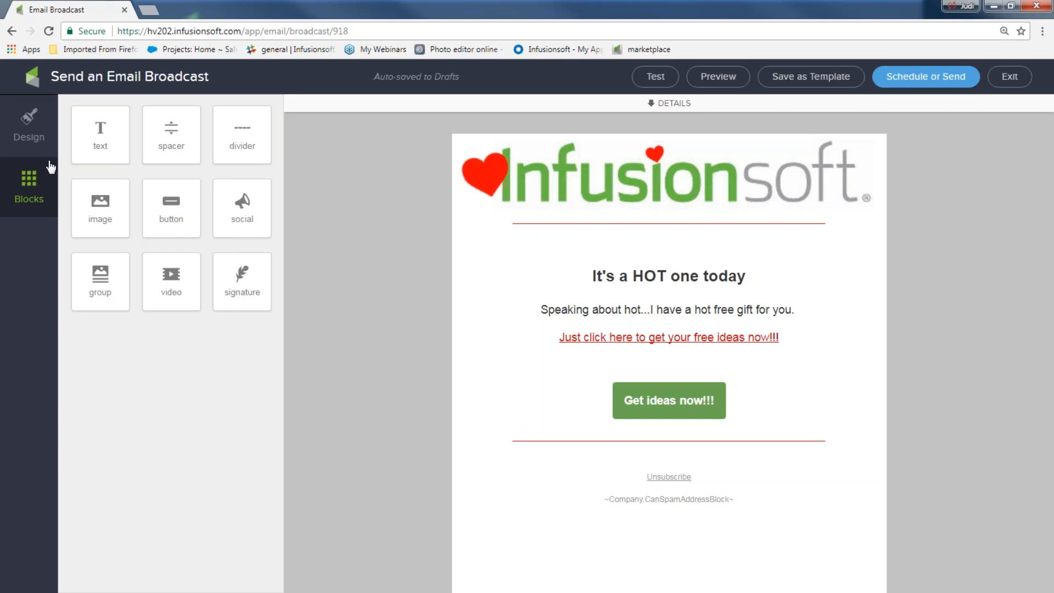
{"action": "left_click_drag", "start_coordinate": [242, 208], "coordinate": [610, 249]}
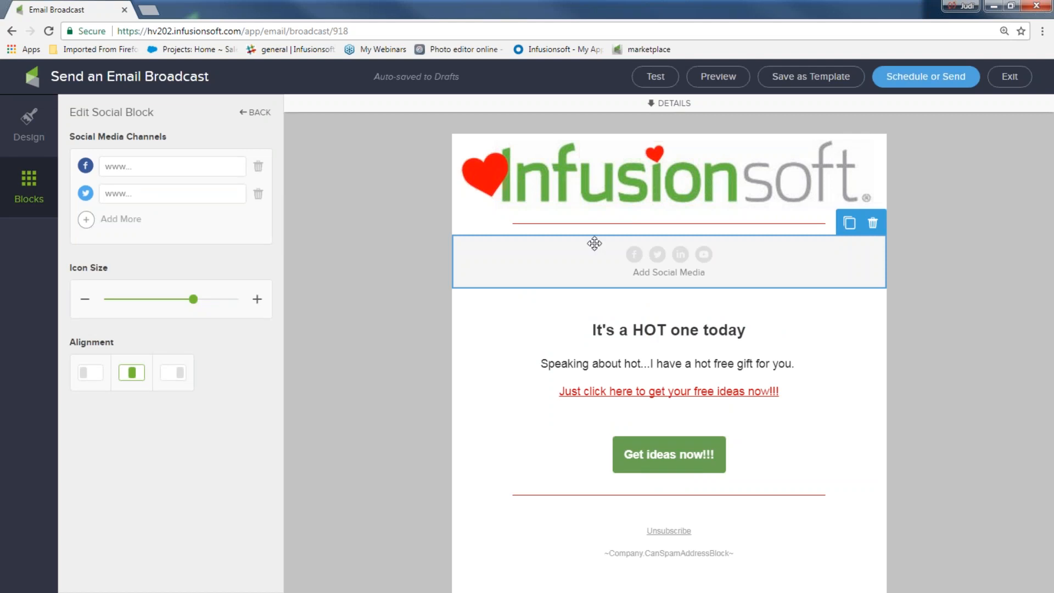
{"action": "left_click", "coordinate": [147, 165]}
{"action": "type", "text": "www"}
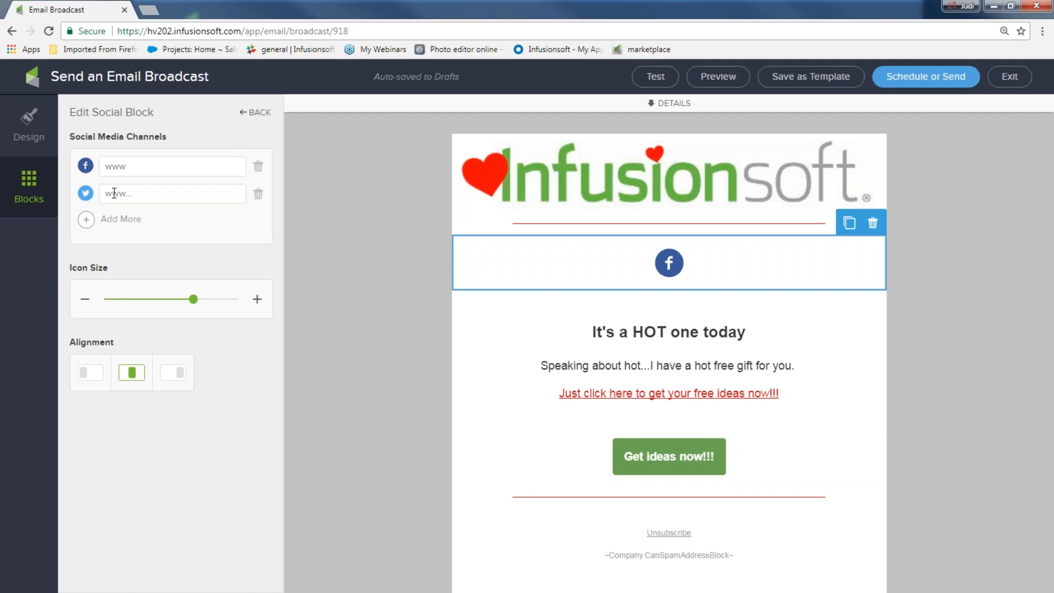
{"action": "type", "text": "ww"}
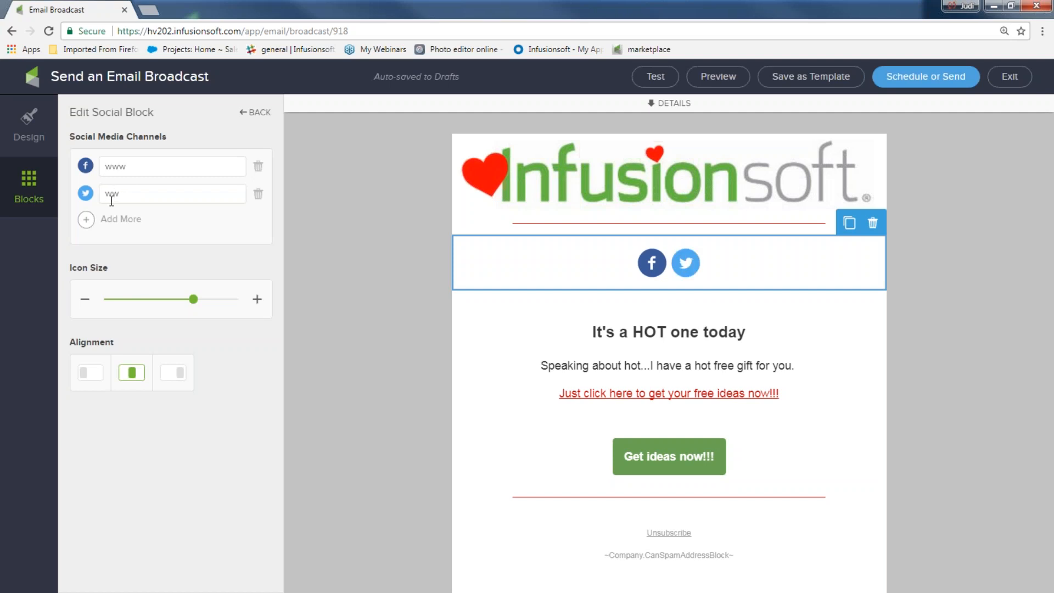
Add a LinkedIn channel with the address "ww" to the social block
{"action": "left_click", "coordinate": [108, 220]}
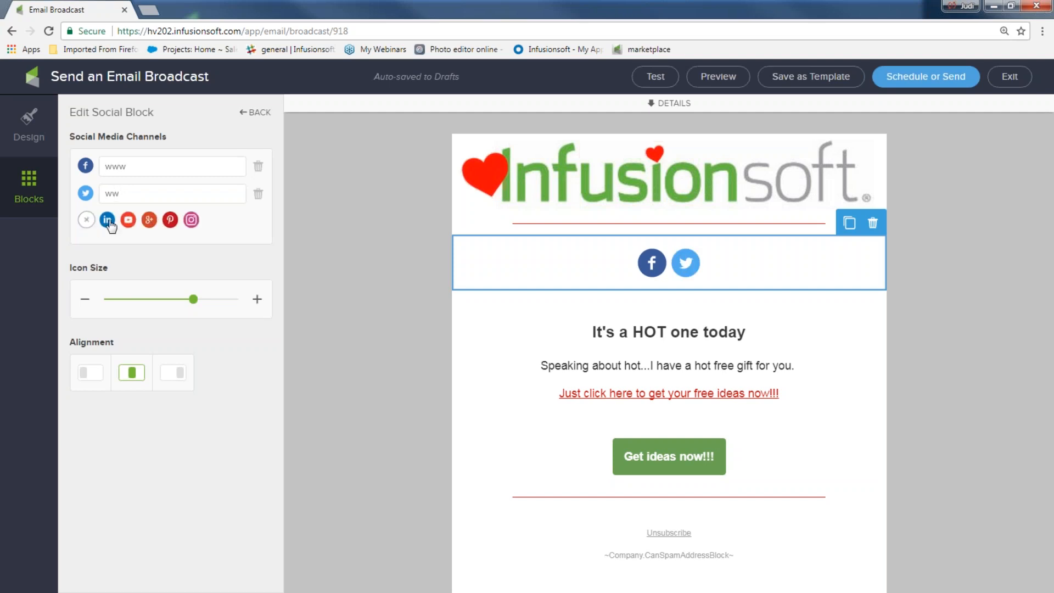
{"action": "left_click", "coordinate": [107, 220]}
{"action": "type", "text": "ww"}
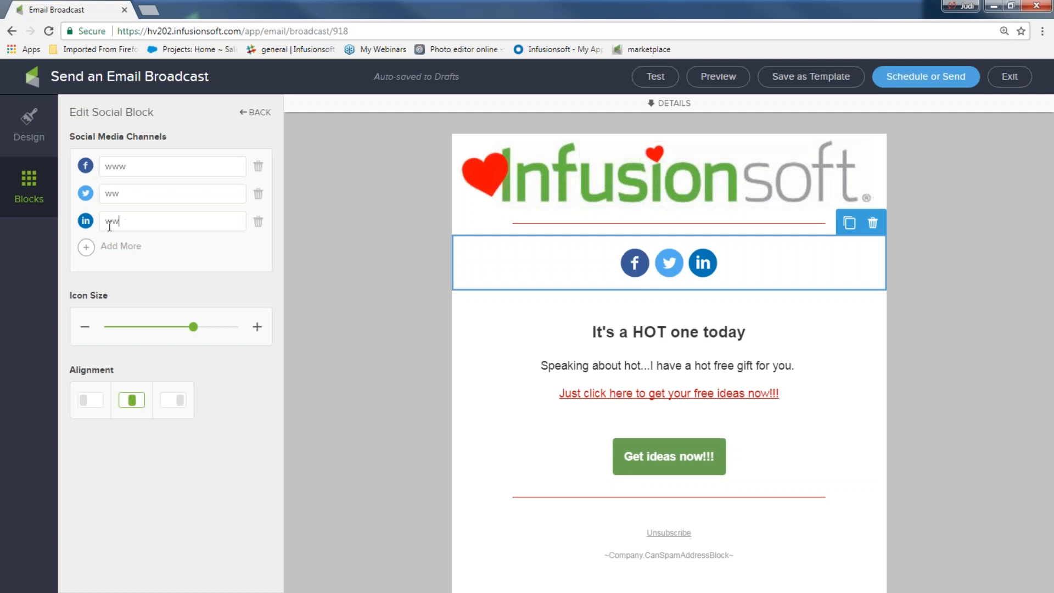
{"action": "left_click", "coordinate": [86, 247]}
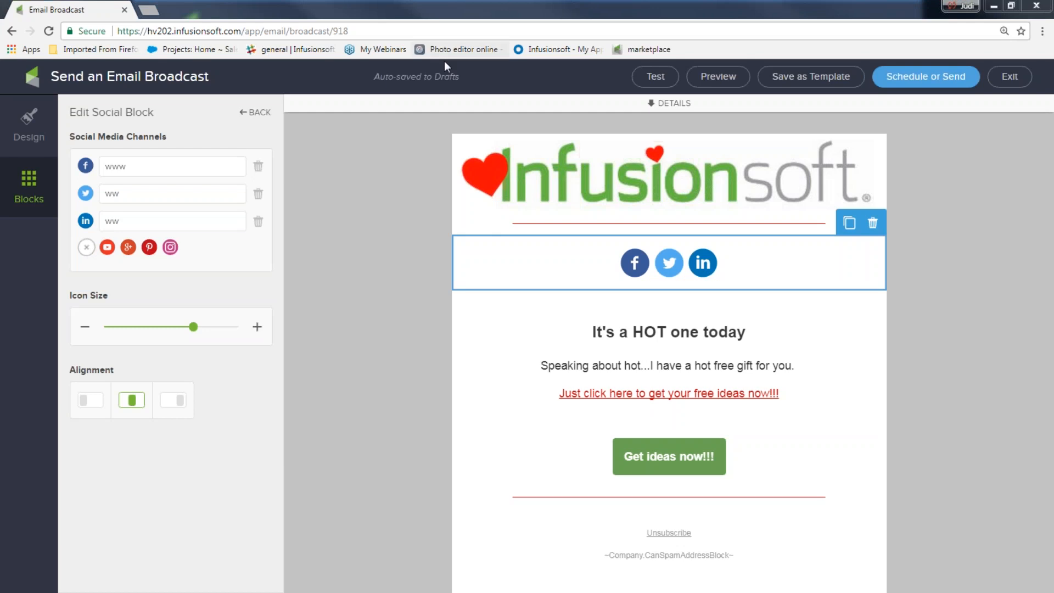
{"action": "left_click", "coordinate": [444, 253]}
Reduce the social icons to a medium size, try the left and right alignments, and center them
{"action": "left_click", "coordinate": [649, 266]}
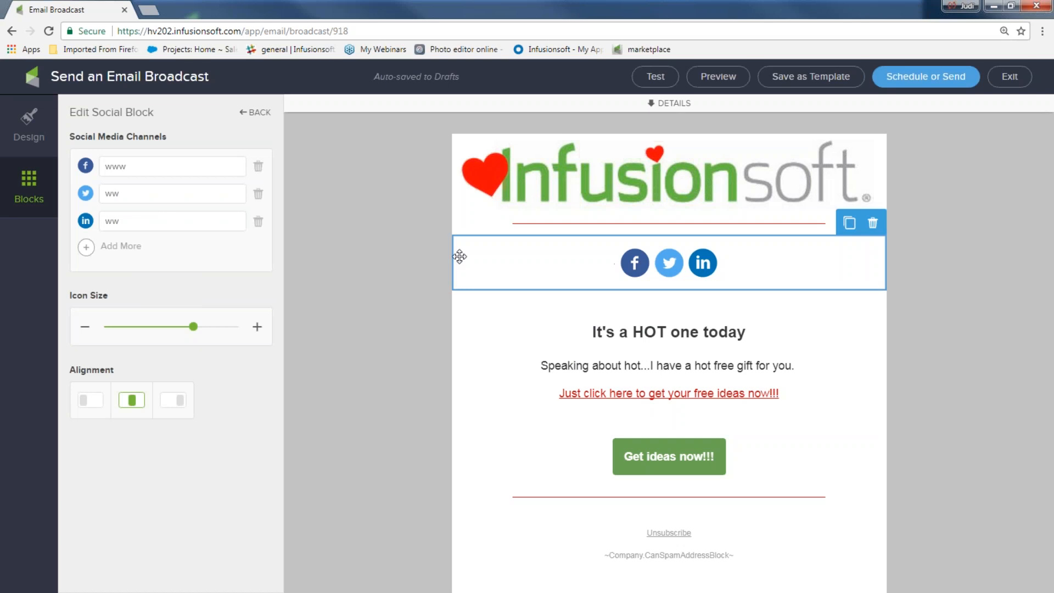
{"action": "left_click_drag", "start_coordinate": [194, 326], "coordinate": [127, 327]}
{"action": "left_click", "coordinate": [85, 402]}
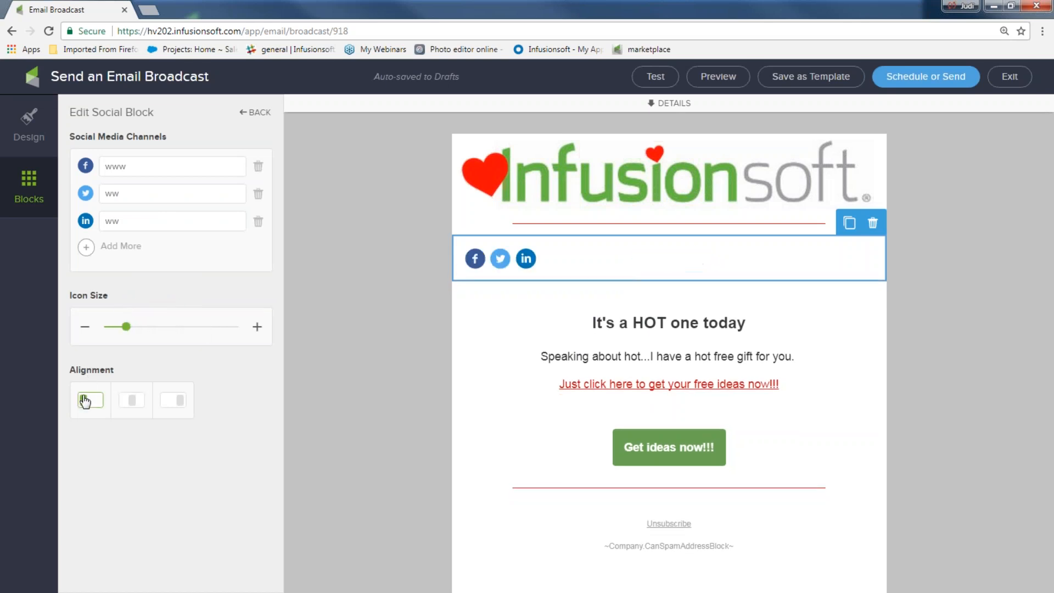
{"action": "left_click", "coordinate": [132, 400]}
{"action": "left_click", "coordinate": [181, 400]}
{"action": "left_click_drag", "start_coordinate": [127, 328], "coordinate": [166, 328]}
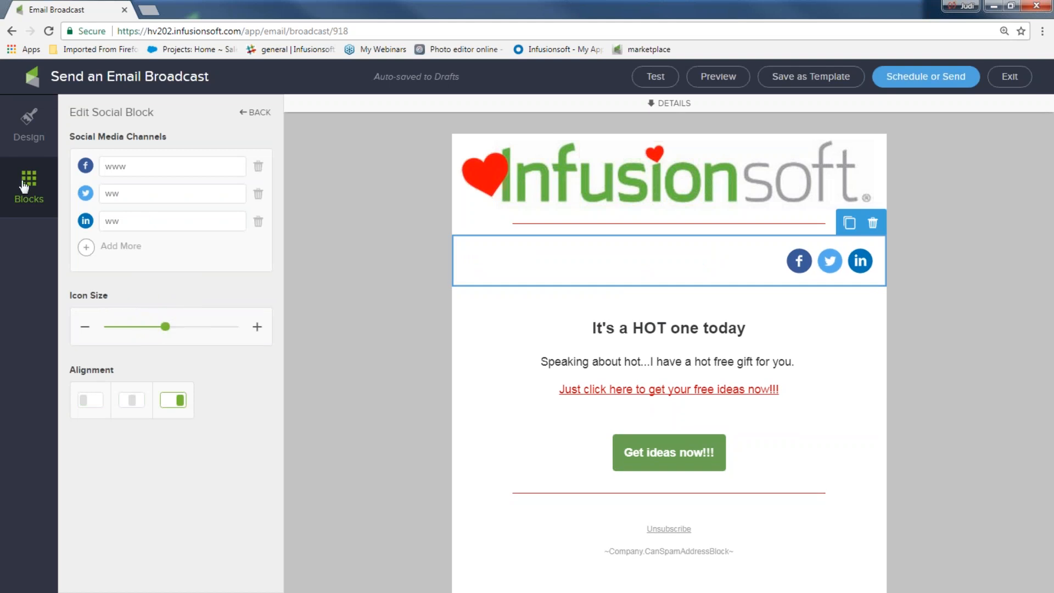
{"action": "left_click", "coordinate": [133, 400]}
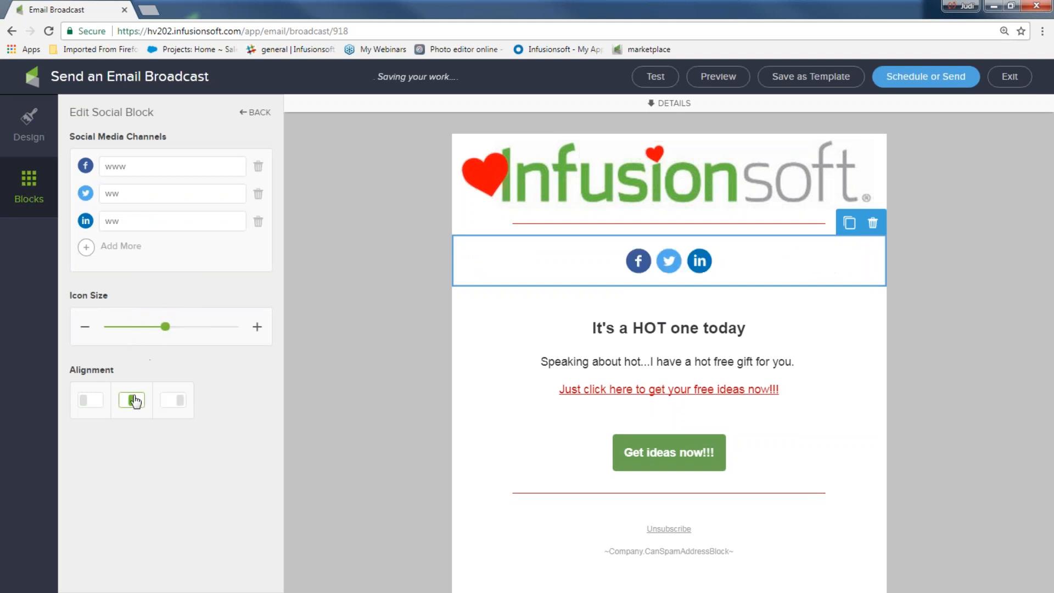
{"action": "left_click", "coordinate": [170, 326]}
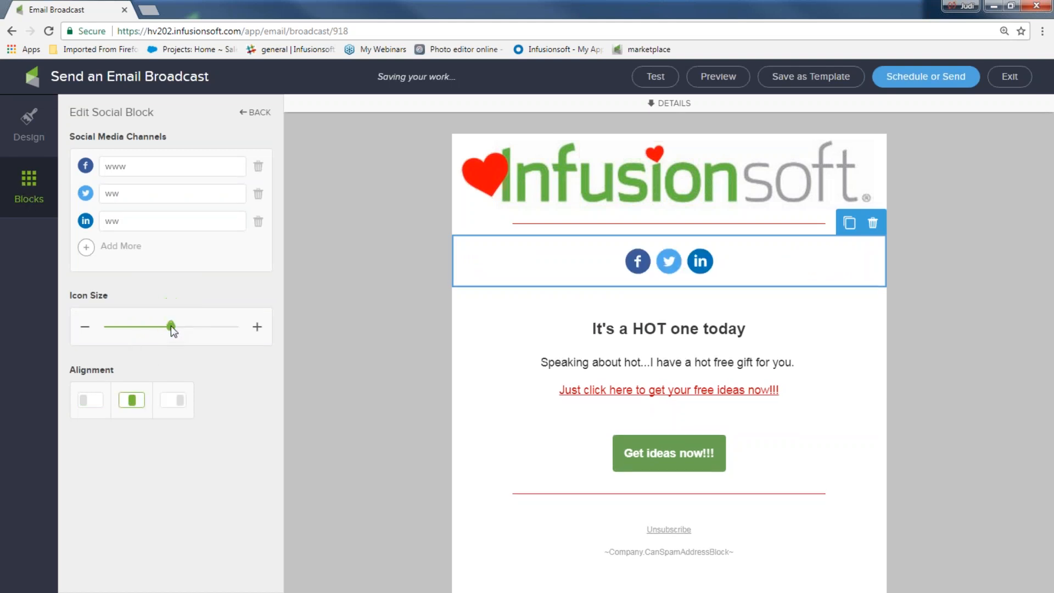
Insert an image block between the social icons and the heading, using IMG_2077.JPG from the image library
{"action": "left_click", "coordinate": [26, 178]}
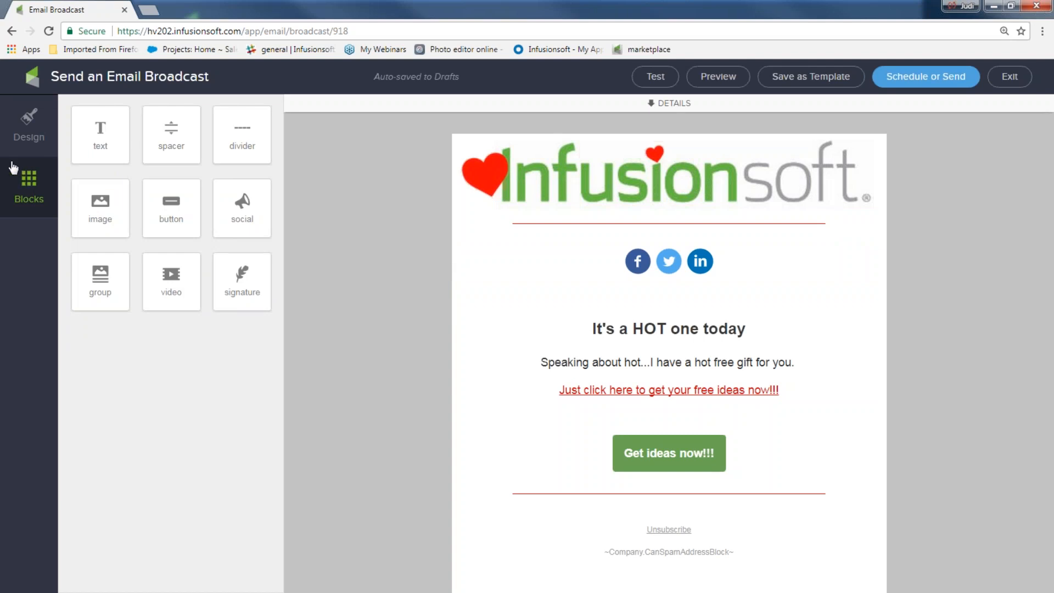
{"action": "left_click_drag", "start_coordinate": [96, 202], "coordinate": [671, 378]}
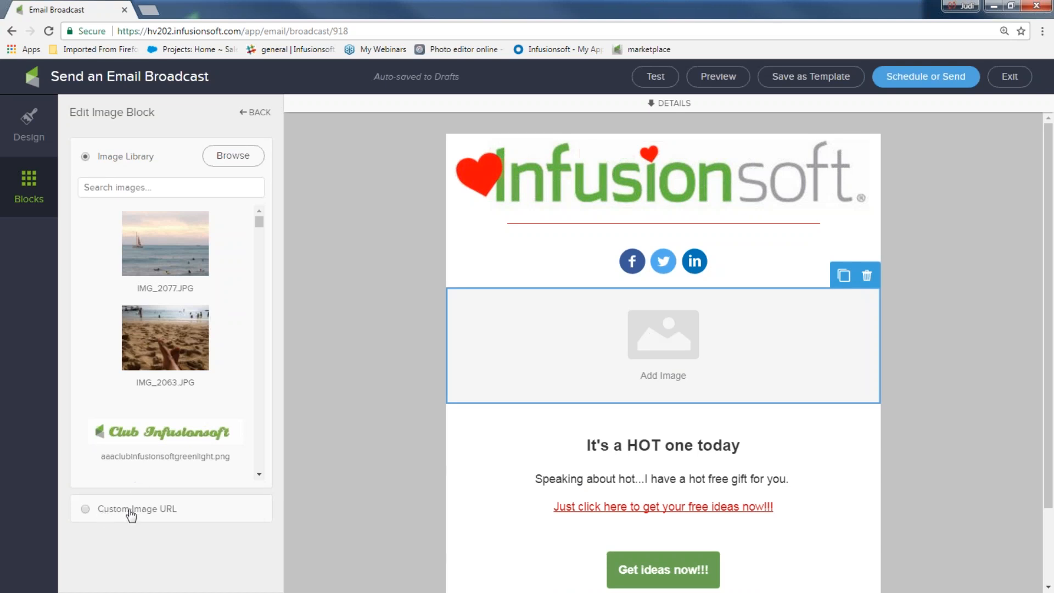
{"action": "left_click", "coordinate": [168, 252]}
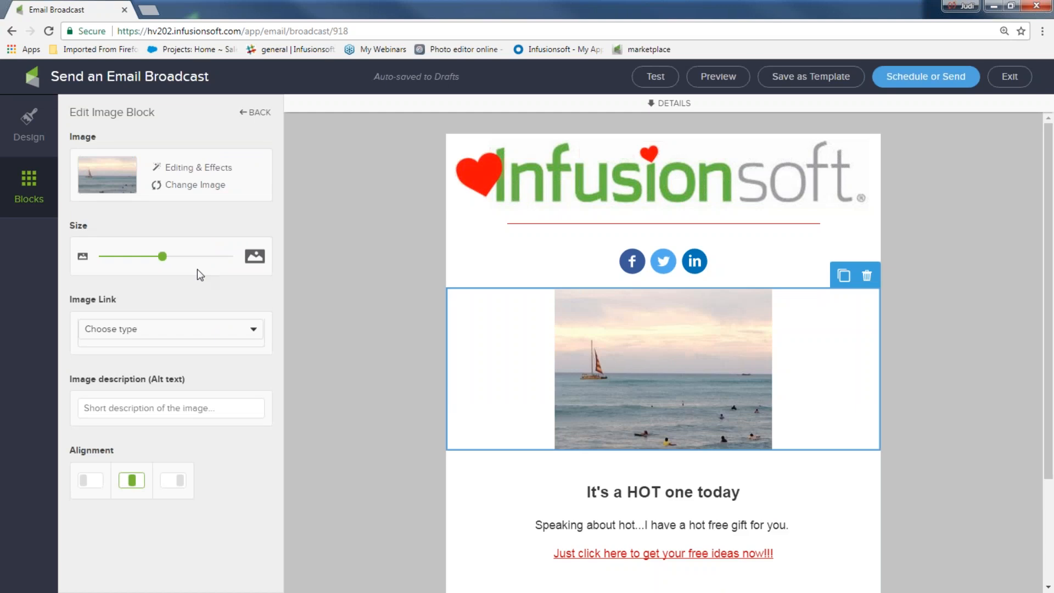
{"action": "left_click", "coordinate": [334, 322]}
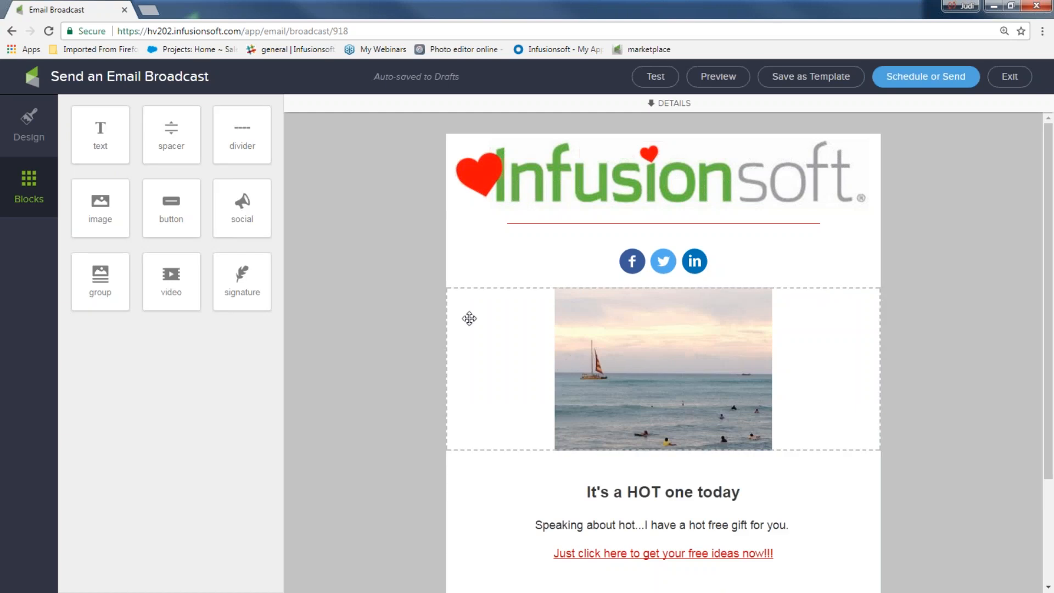
Shrink the ocean image slightly and set its alt text description to "the ocean"
{"action": "left_click", "coordinate": [615, 323]}
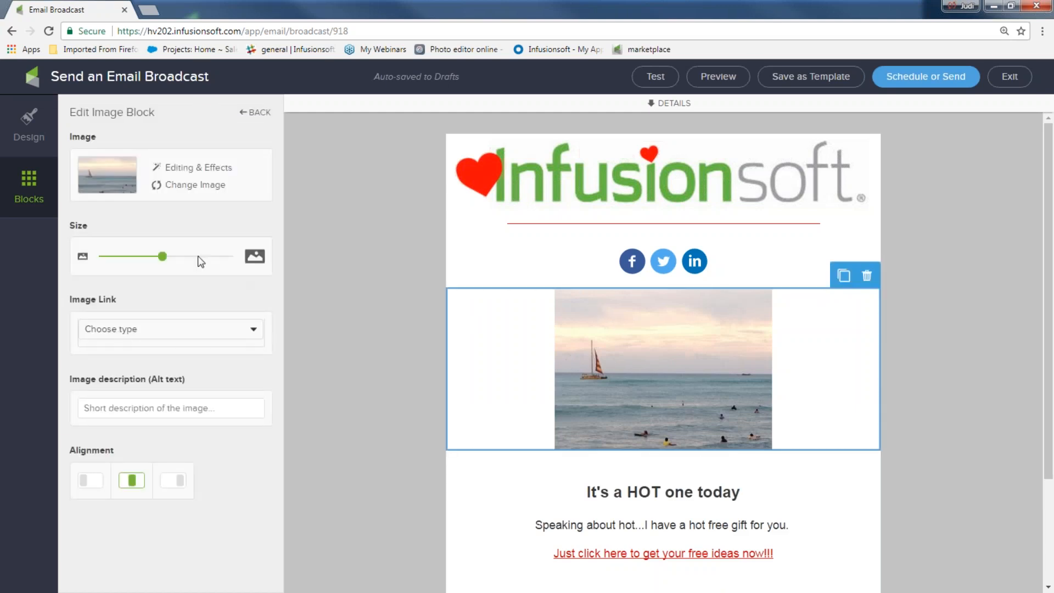
{"action": "mouse_move", "coordinate": [162, 257]}
{"action": "left_mouse_down"}
{"action": "mouse_move", "coordinate": [172, 262]}
{"action": "mouse_move", "coordinate": [160, 260]}
{"action": "left_mouse_up"}
{"action": "left_click", "coordinate": [164, 329]}
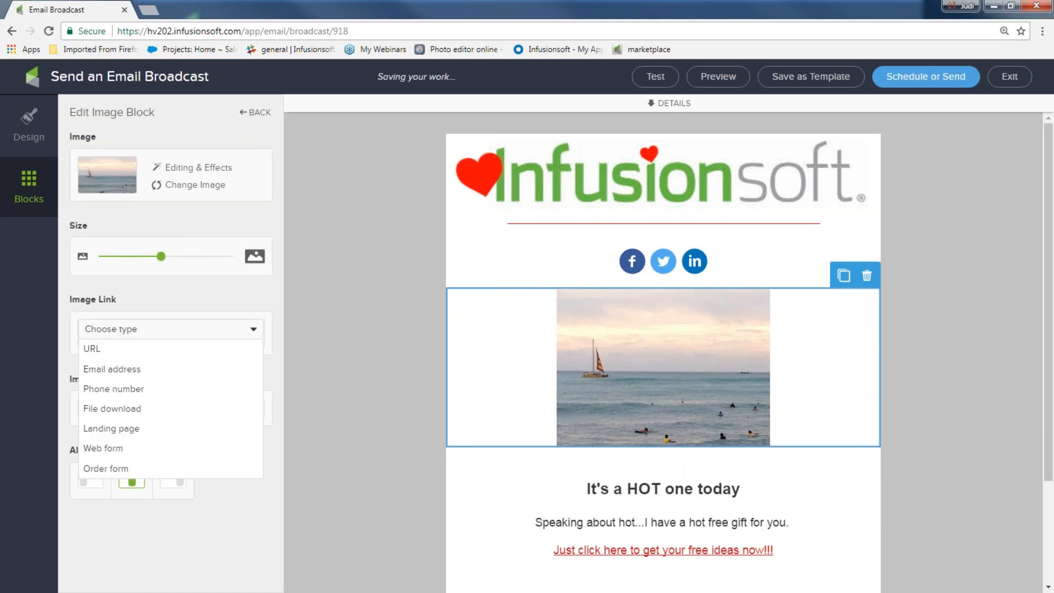
{"action": "left_click", "coordinate": [146, 333]}
{"action": "left_click", "coordinate": [143, 403]}
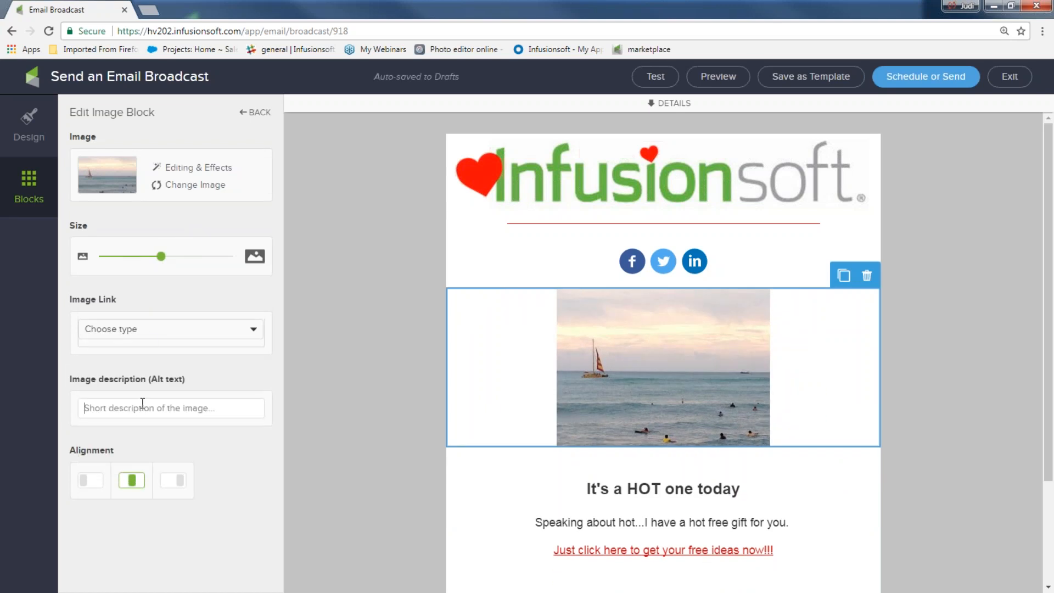
{"action": "type", "text": "the ocean"}
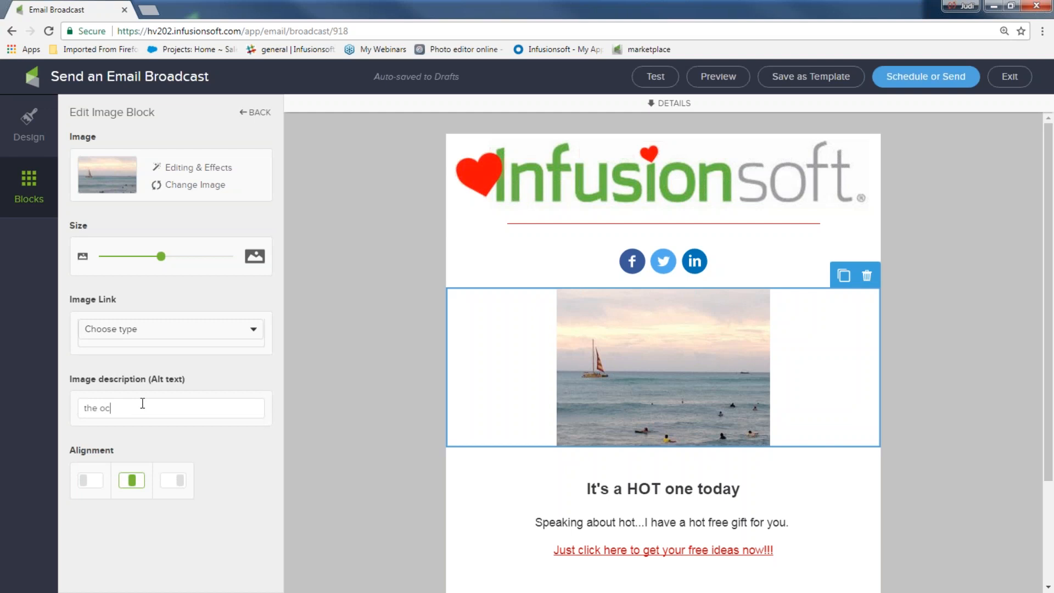
Insert a video block between the "Get ideas now!!!" button and the divider below it
{"action": "left_click", "coordinate": [311, 379]}
{"action": "scroll", "coordinate": [518, 305], "scroll_direction": "down", "scroll_amount": 3}
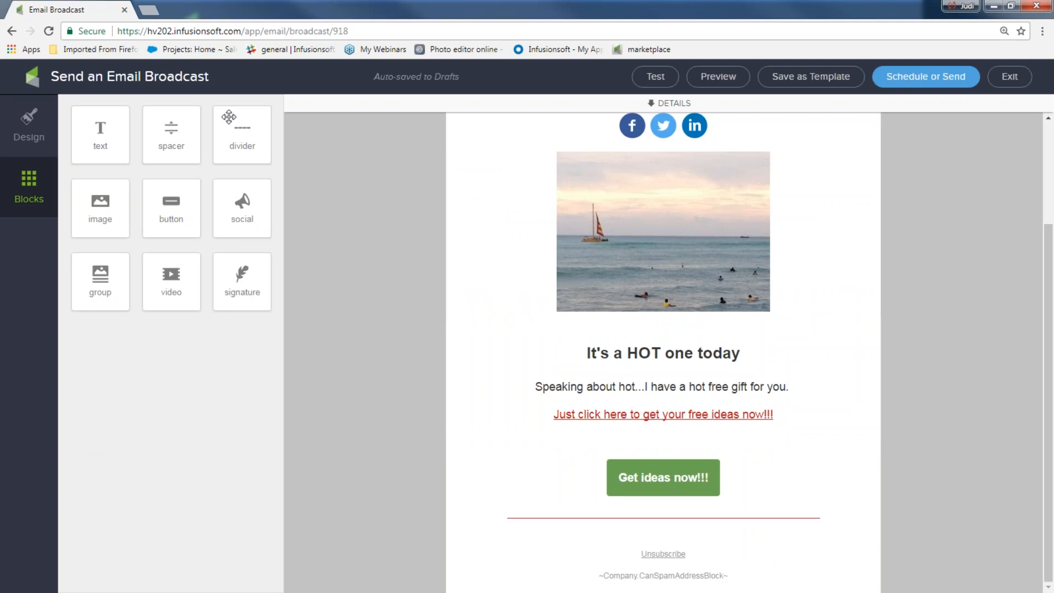
{"action": "left_click_drag", "start_coordinate": [165, 272], "coordinate": [656, 570]}
{"action": "scroll", "coordinate": [921, 429], "scroll_direction": "down", "scroll_amount": 2}
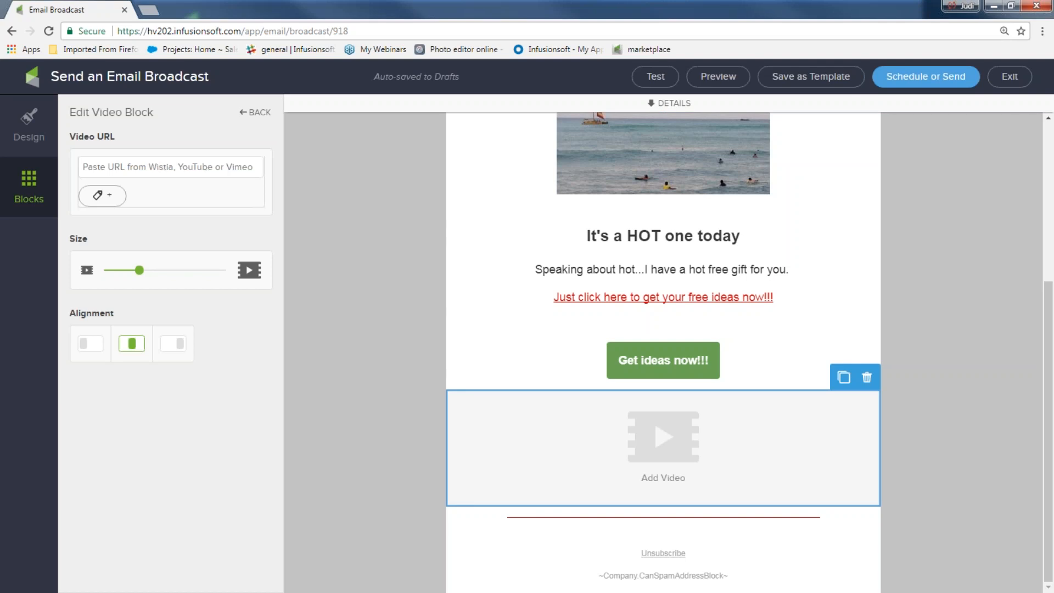
Switch to a maximized Firefox window and open youtube.com
{"action": "left_click_drag", "start_coordinate": [359, 31], "coordinate": [54, 43]}
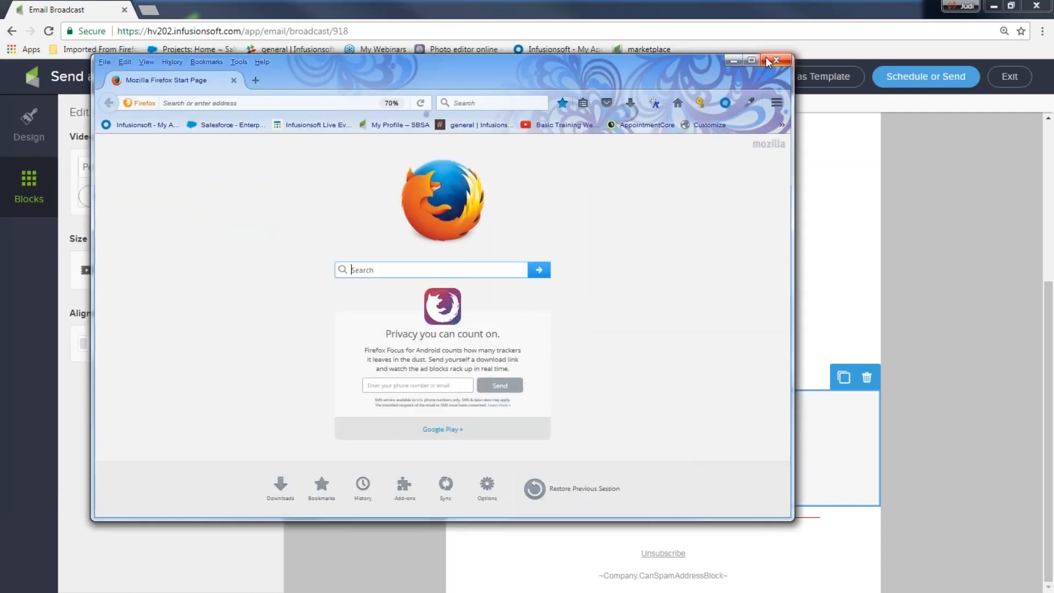
{"action": "left_click", "coordinate": [766, 57]}
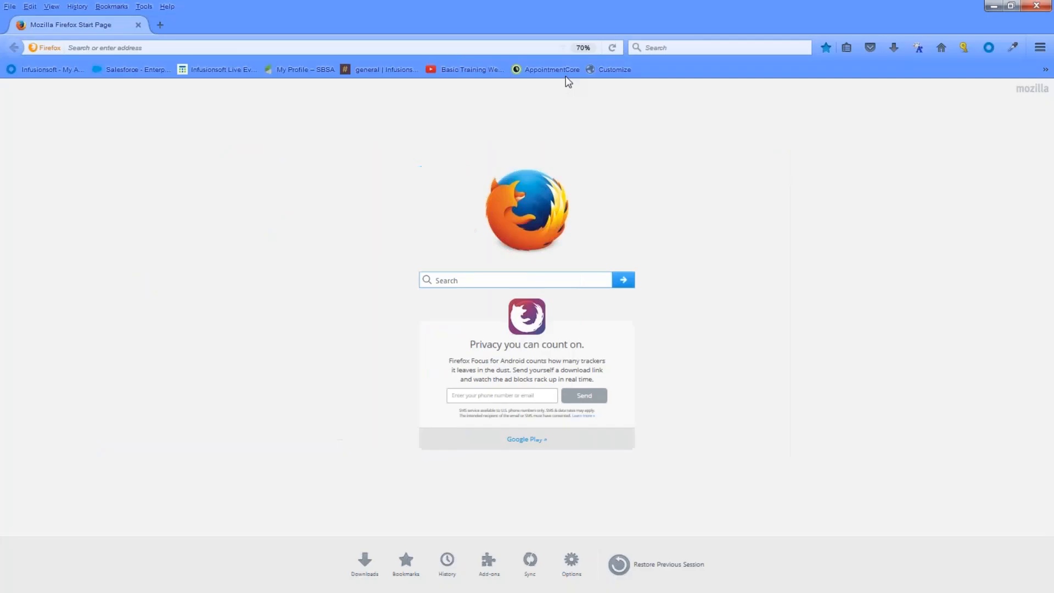
{"action": "type", "text": "youtube.com/"}
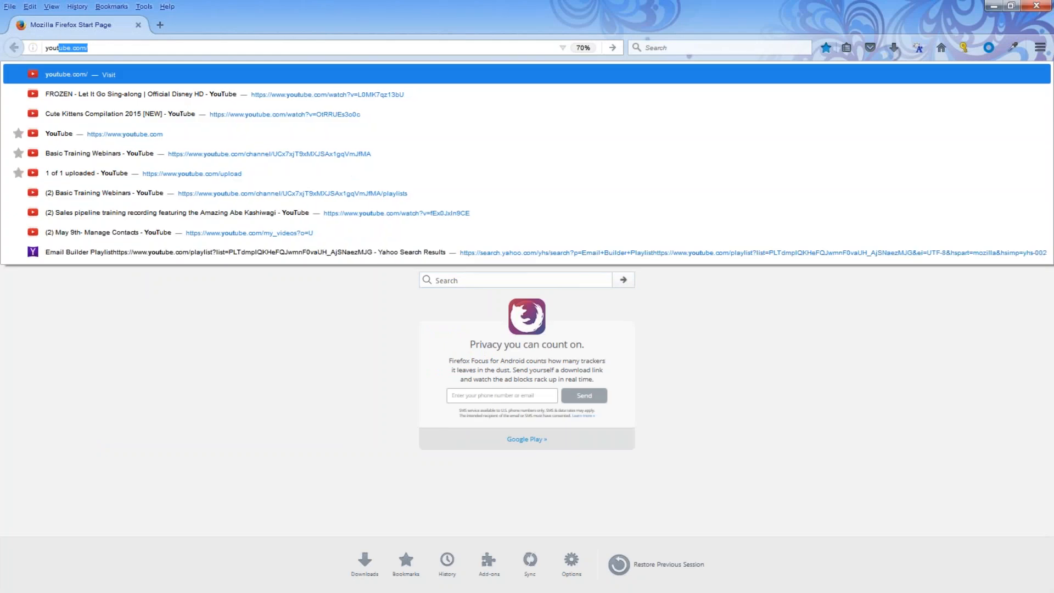
{"action": "key", "text": "Return"}
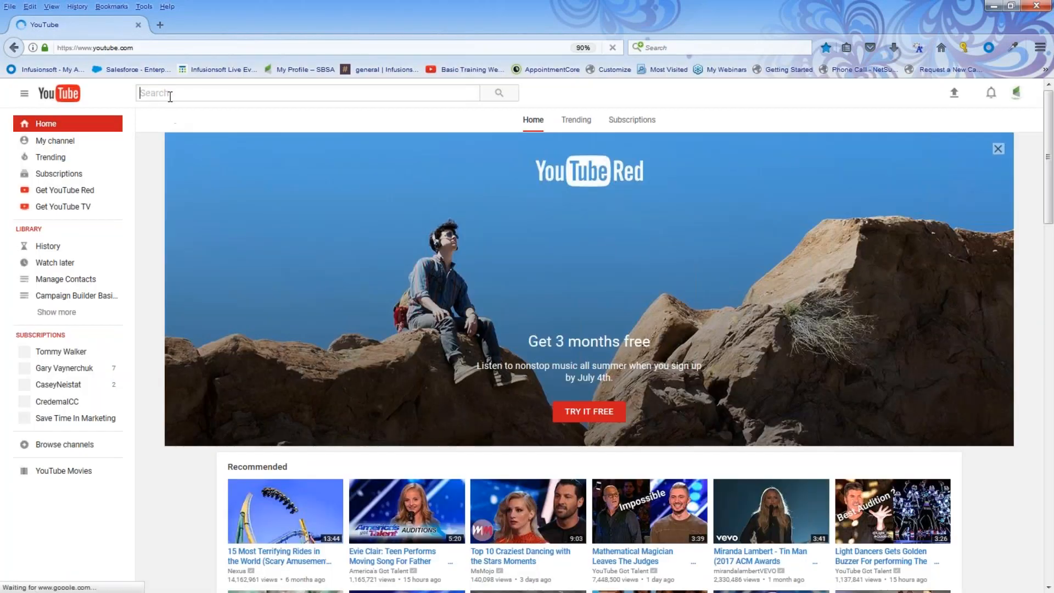
Search YouTube for "despacito remix justin bieber just lyrics", open the first lyric video, and pause it
{"action": "type", "text": "despac"}
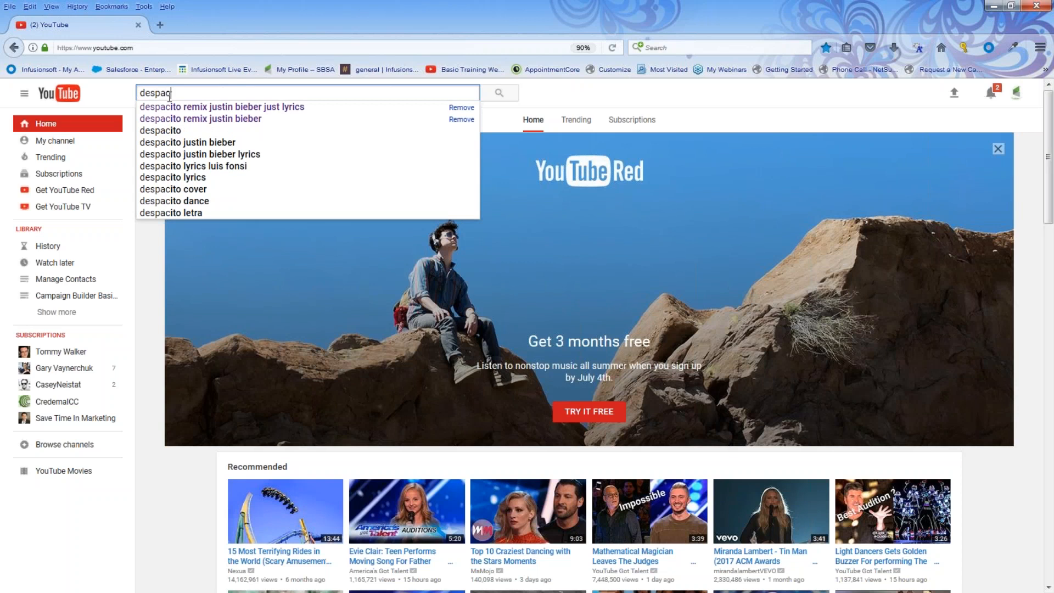
{"action": "left_click", "coordinate": [178, 107]}
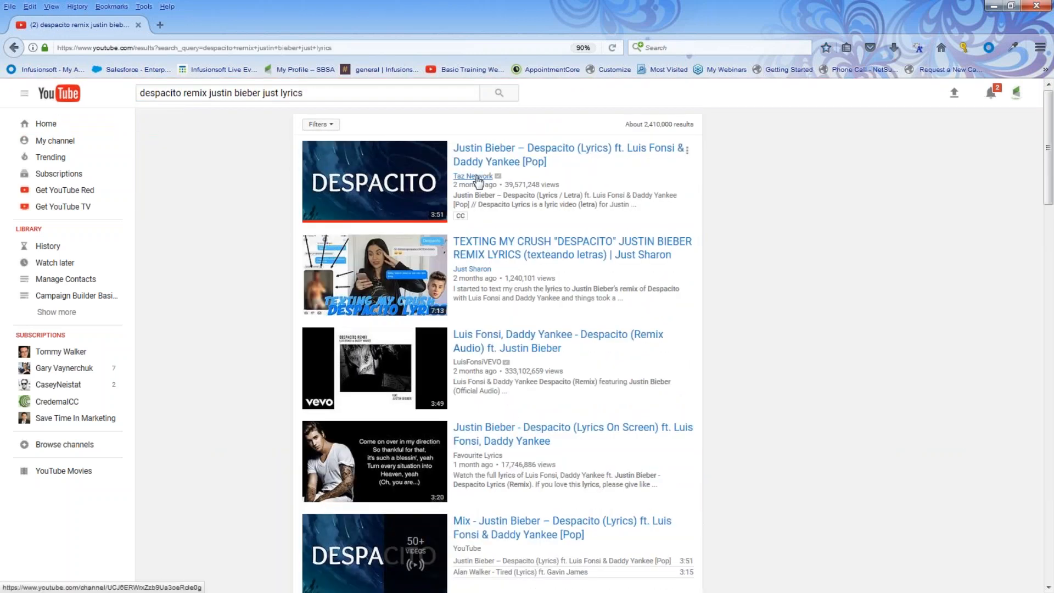
{"action": "left_click", "coordinate": [483, 156]}
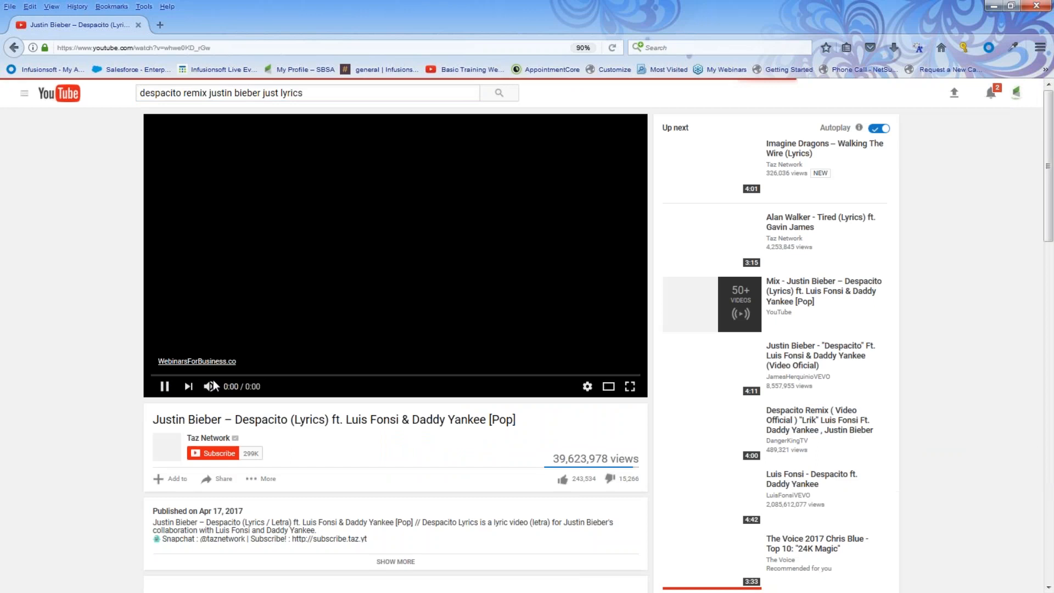
{"action": "left_click", "coordinate": [167, 391]}
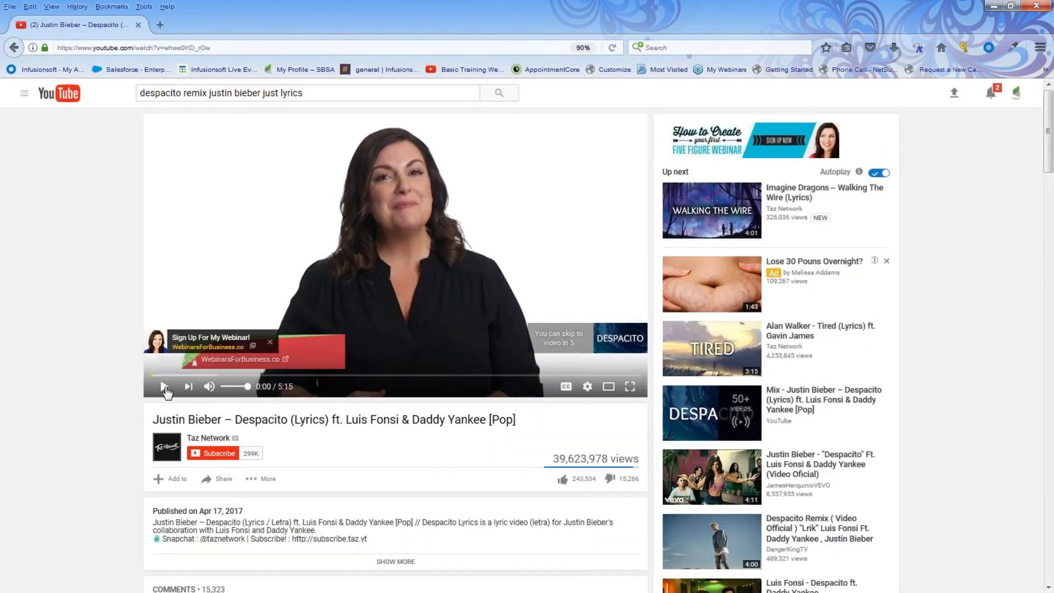
Copy the YouTube video's address into the email's video block as its URL and enlarge the video slightly
{"action": "left_click_drag", "start_coordinate": [212, 47], "coordinate": [52, 47]}
{"action": "right_click", "coordinate": [79, 47]}
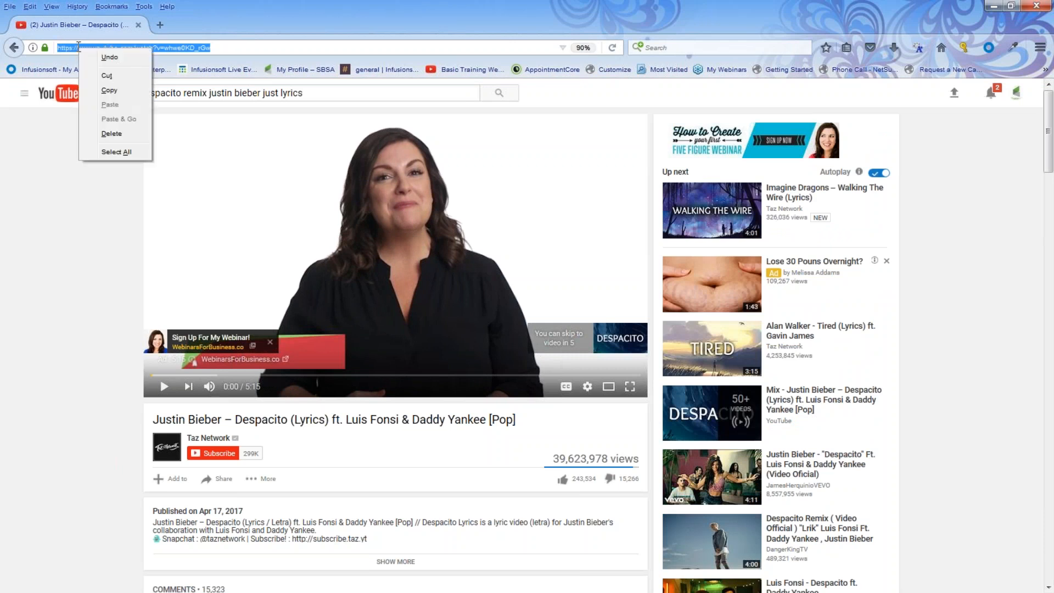
{"action": "left_click", "coordinate": [108, 90]}
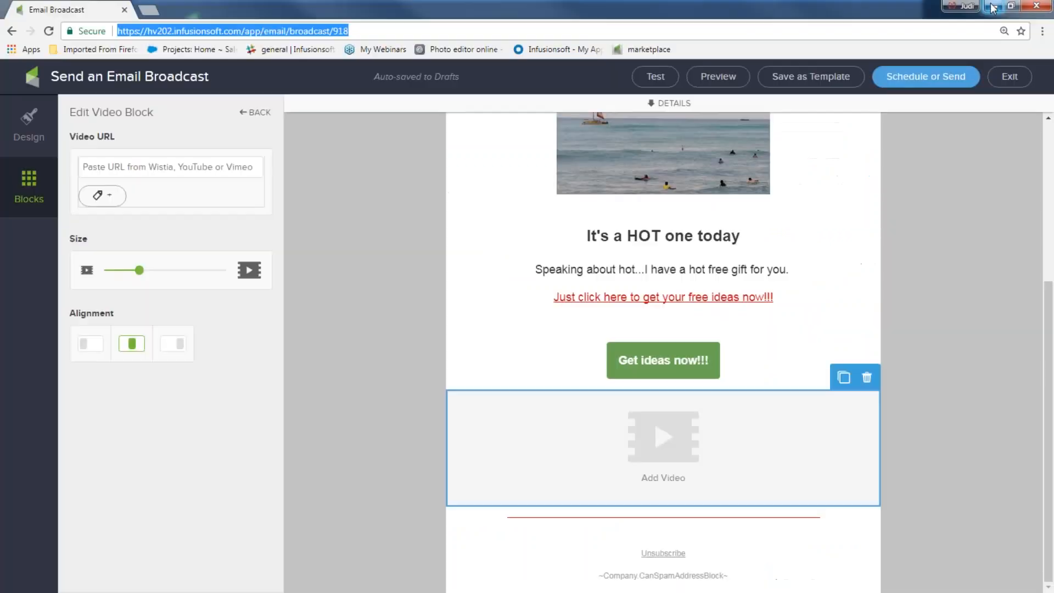
{"action": "left_click", "coordinate": [994, 5]}
{"action": "right_click", "coordinate": [107, 166]}
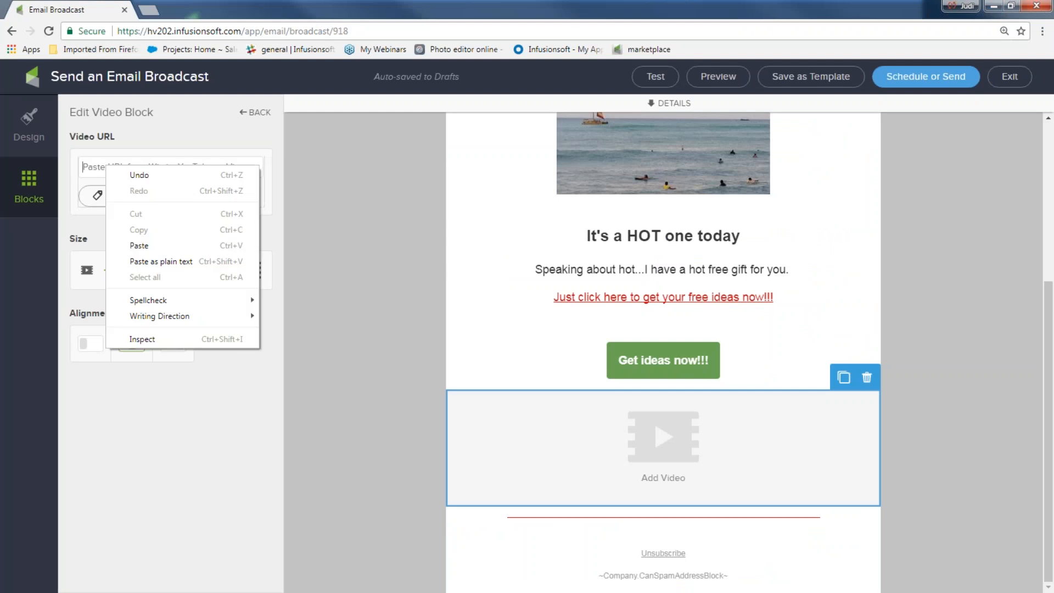
{"action": "left_click", "coordinate": [139, 245]}
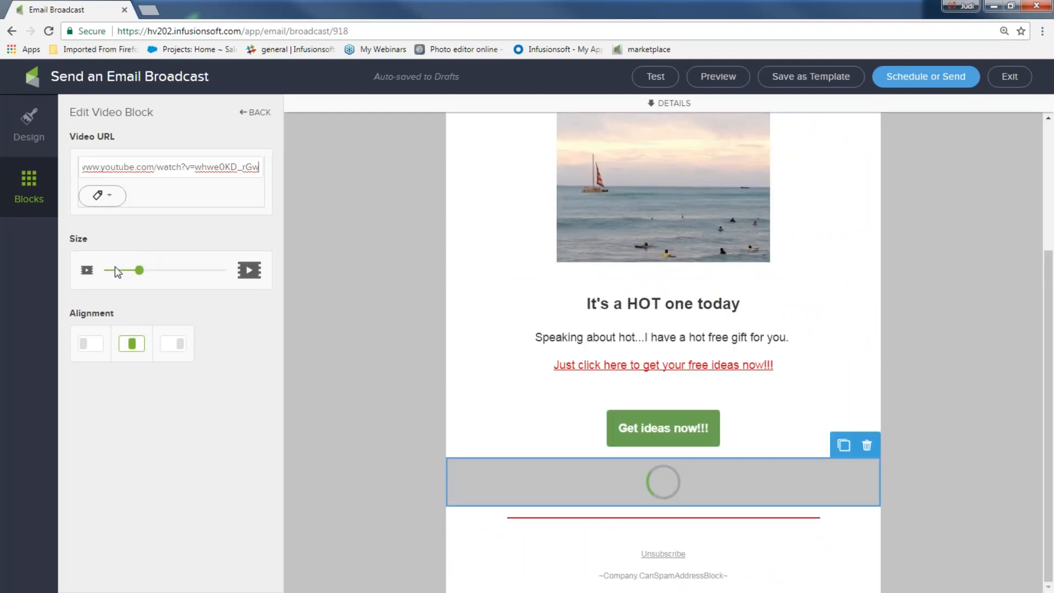
{"action": "left_click_drag", "start_coordinate": [136, 276], "coordinate": [159, 275]}
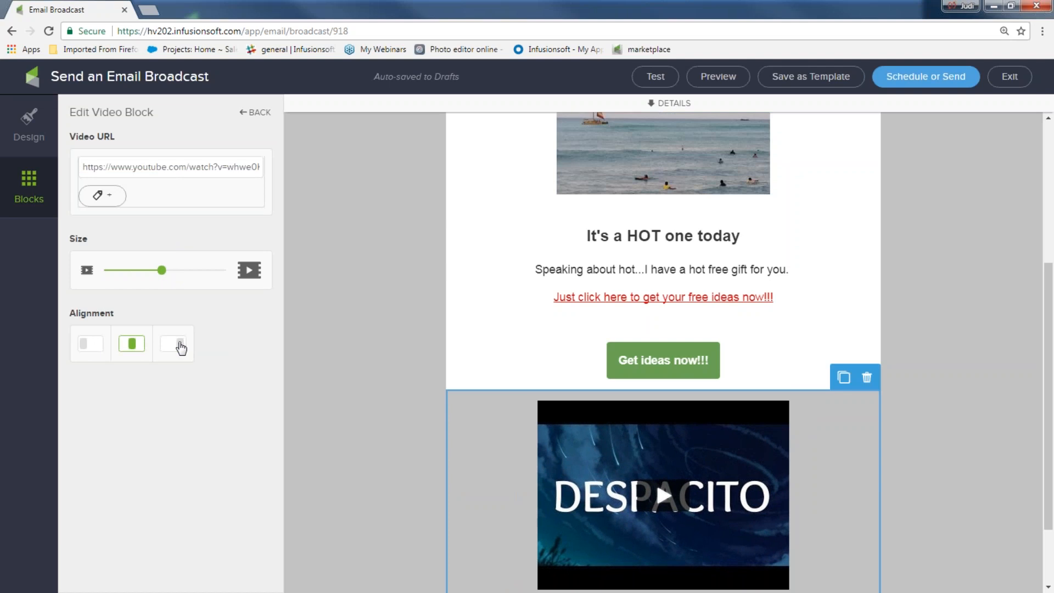
Assign the "clicked on video" tag to the video link
{"action": "left_click", "coordinate": [100, 195]}
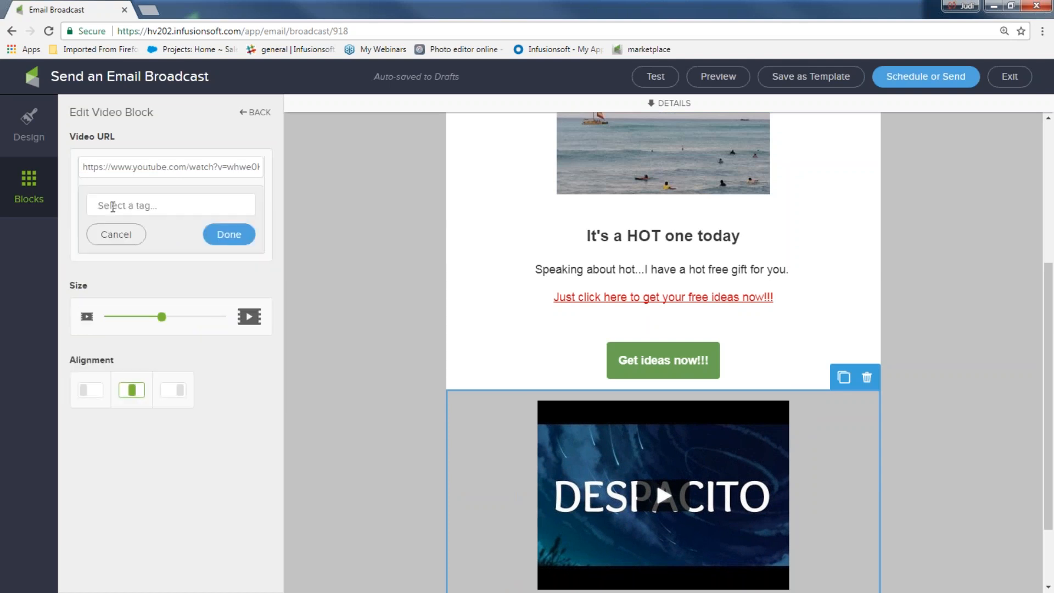
{"action": "left_click", "coordinate": [113, 207]}
{"action": "type", "text": "cli"}
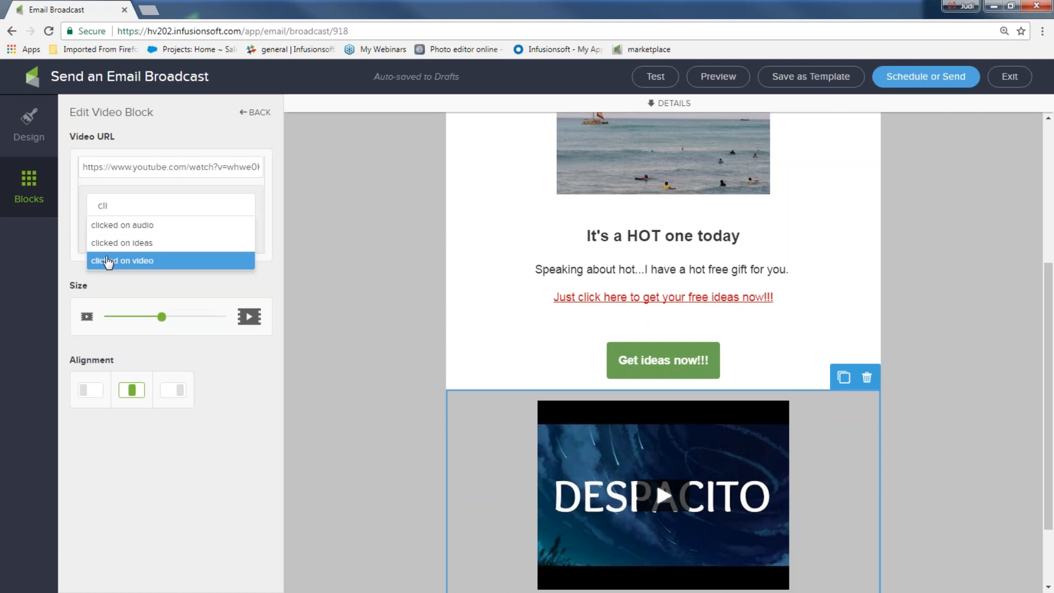
{"action": "left_click", "coordinate": [108, 261]}
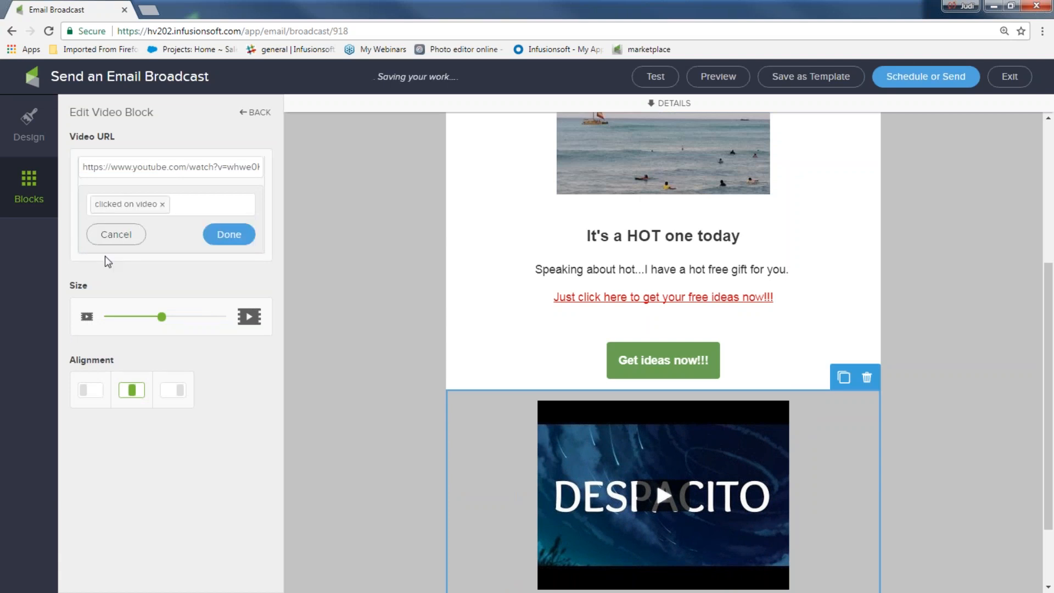
{"action": "left_click", "coordinate": [335, 381]}
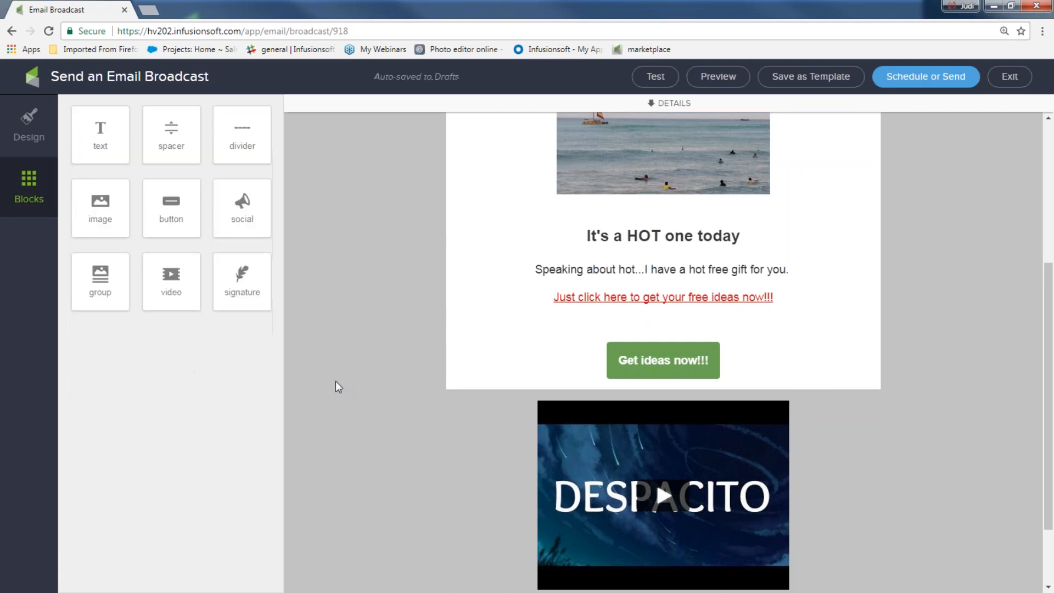
Enlarge the video further and move its block between the ocean image and the "It's a HOT one today" heading
{"action": "scroll", "coordinate": [333, 377], "scroll_direction": "down", "scroll_amount": 2}
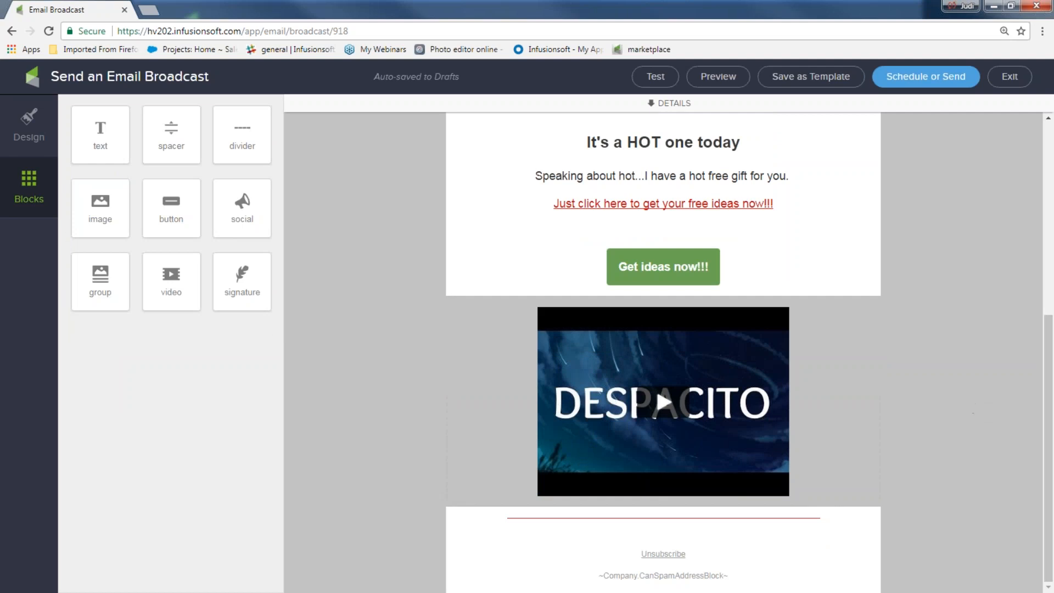
{"action": "left_click", "coordinate": [646, 373]}
{"action": "left_click_drag", "start_coordinate": [162, 270], "coordinate": [183, 270]}
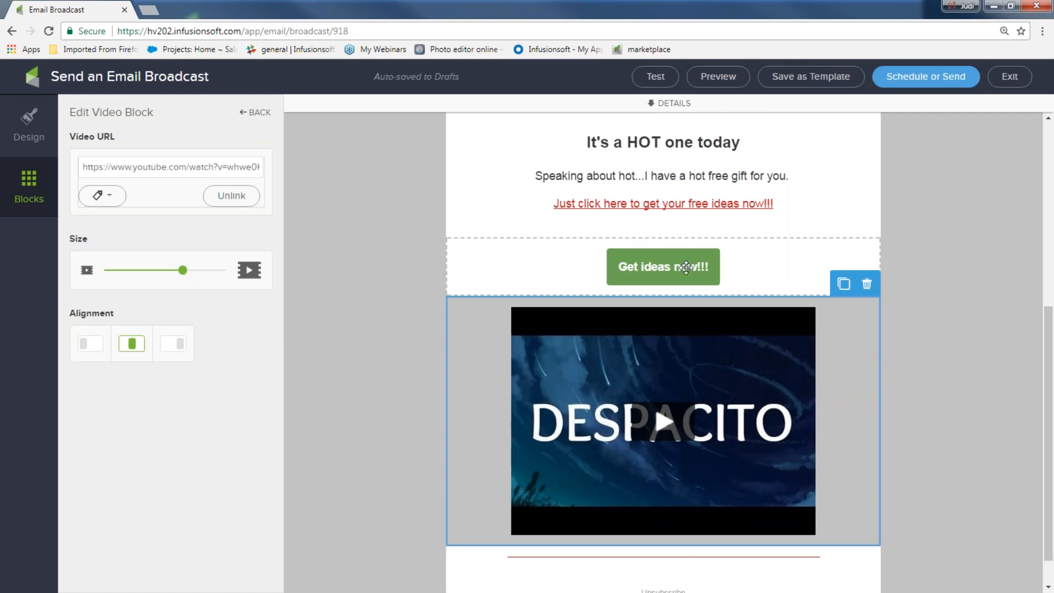
{"action": "left_click_drag", "start_coordinate": [647, 329], "coordinate": [578, 548]}
{"action": "scroll", "coordinate": [1022, 414], "scroll_direction": "down", "scroll_amount": 4}
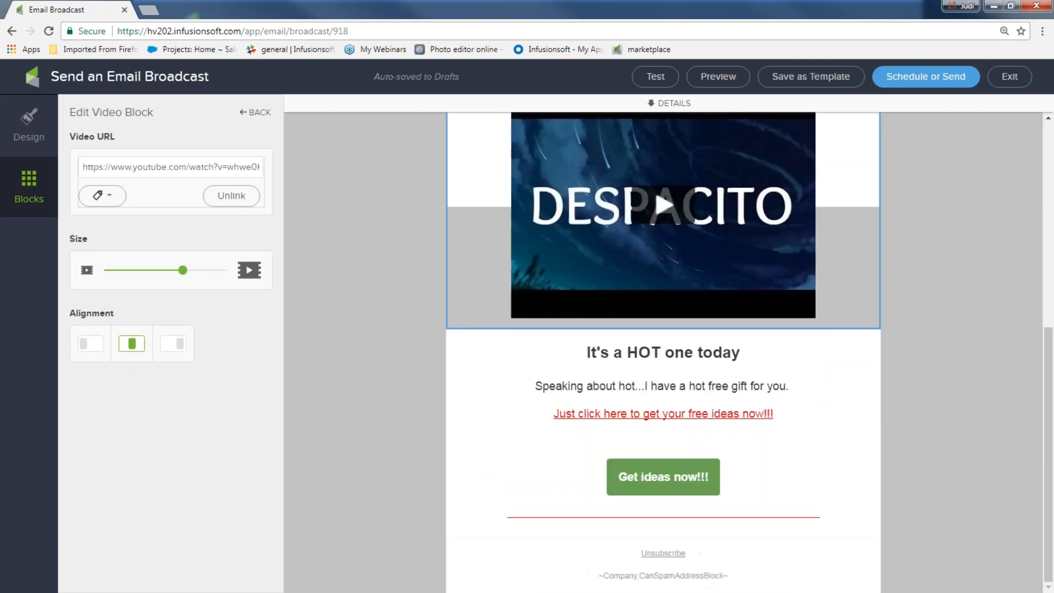
Delete the video block from the email
{"action": "scroll", "coordinate": [766, 278], "scroll_direction": "up", "scroll_amount": 4}
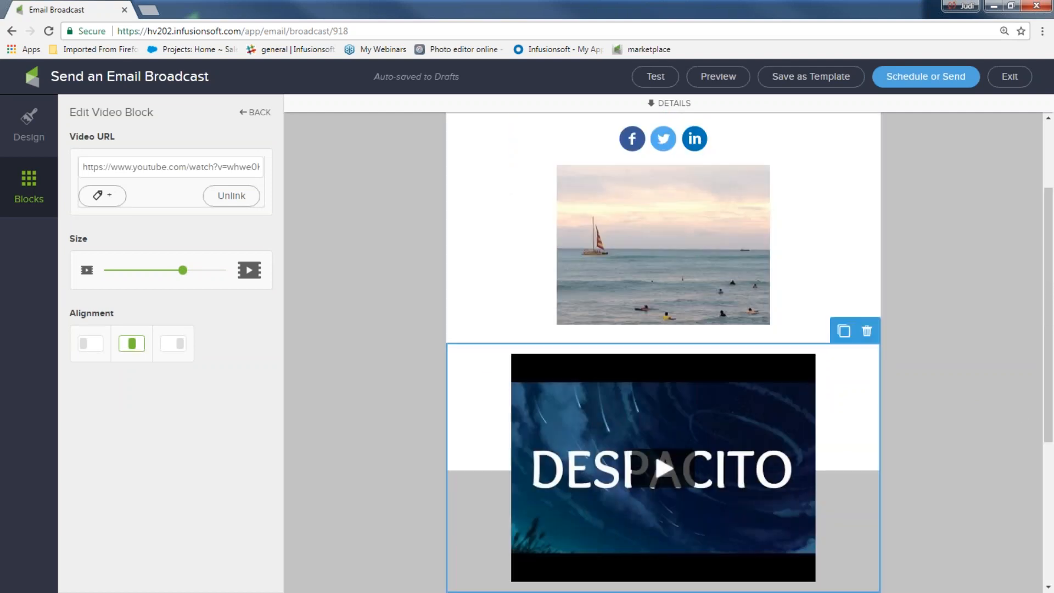
{"action": "left_click", "coordinate": [868, 333]}
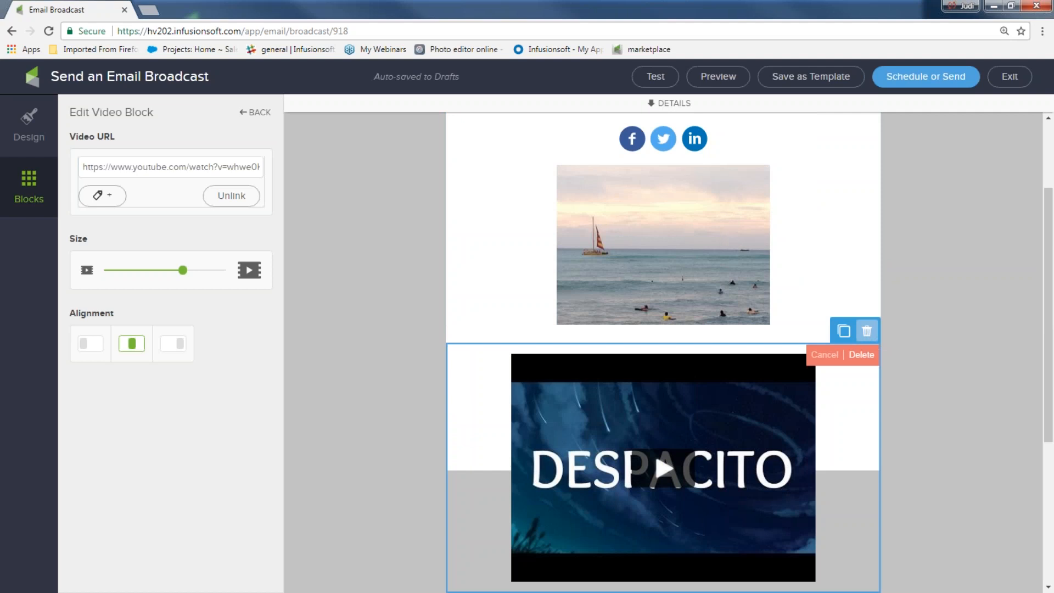
{"action": "left_click", "coordinate": [861, 355]}
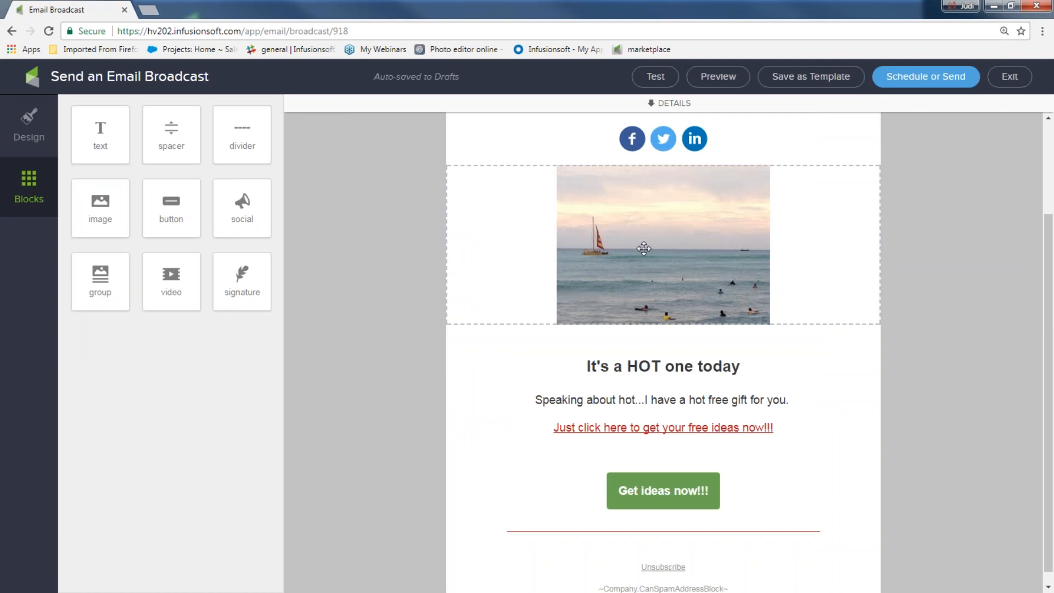
Insert a signature block below the "Get ideas now!!!" button and assign it to the first named user instead of the contact's owner
{"action": "scroll", "coordinate": [352, 354], "scroll_direction": "up", "scroll_amount": 1}
{"action": "scroll", "coordinate": [364, 351], "scroll_direction": "down", "scroll_amount": 2}
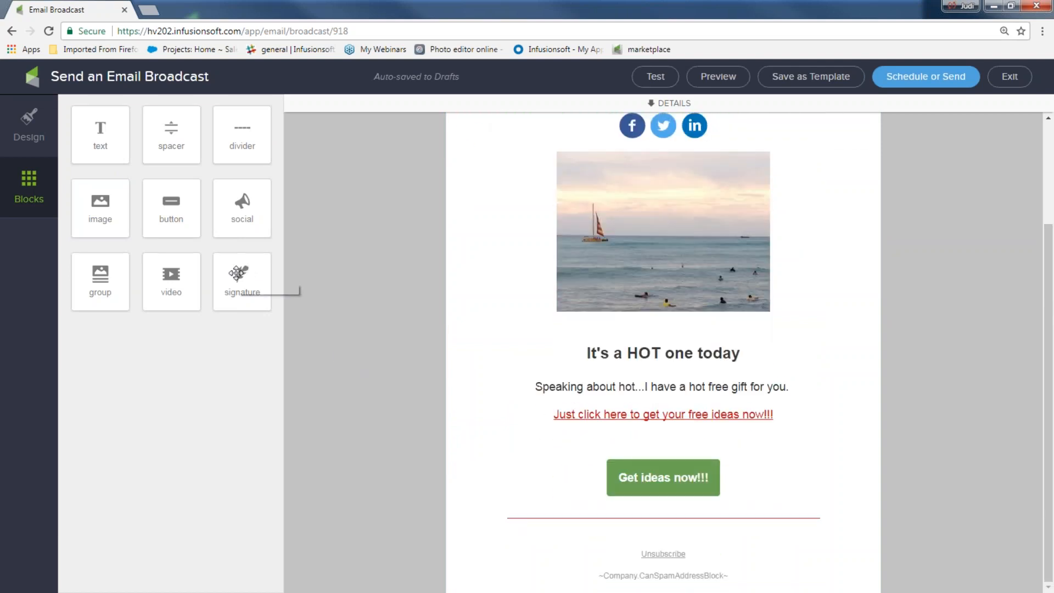
{"action": "left_click_drag", "start_coordinate": [236, 273], "coordinate": [448, 487]}
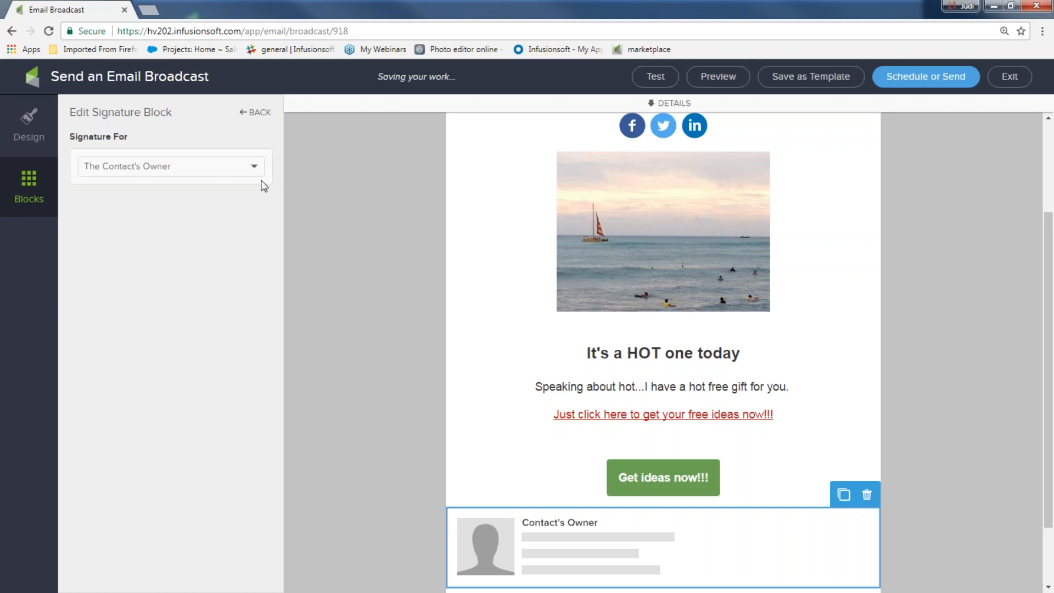
{"action": "left_click", "coordinate": [132, 172]}
{"action": "left_click", "coordinate": [131, 171]}
{"action": "left_click", "coordinate": [250, 172]}
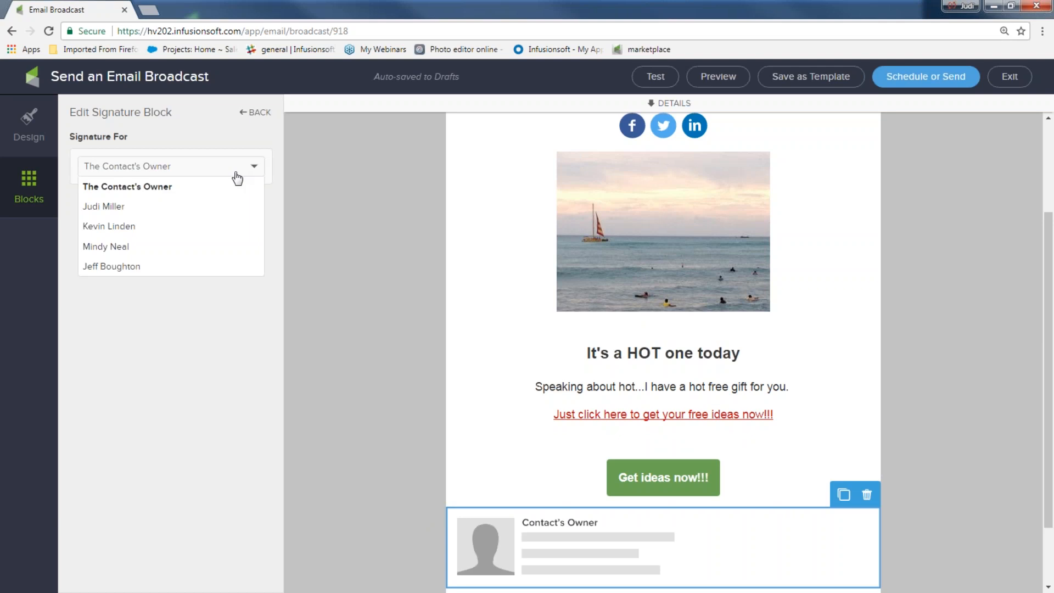
{"action": "left_click", "coordinate": [143, 209]}
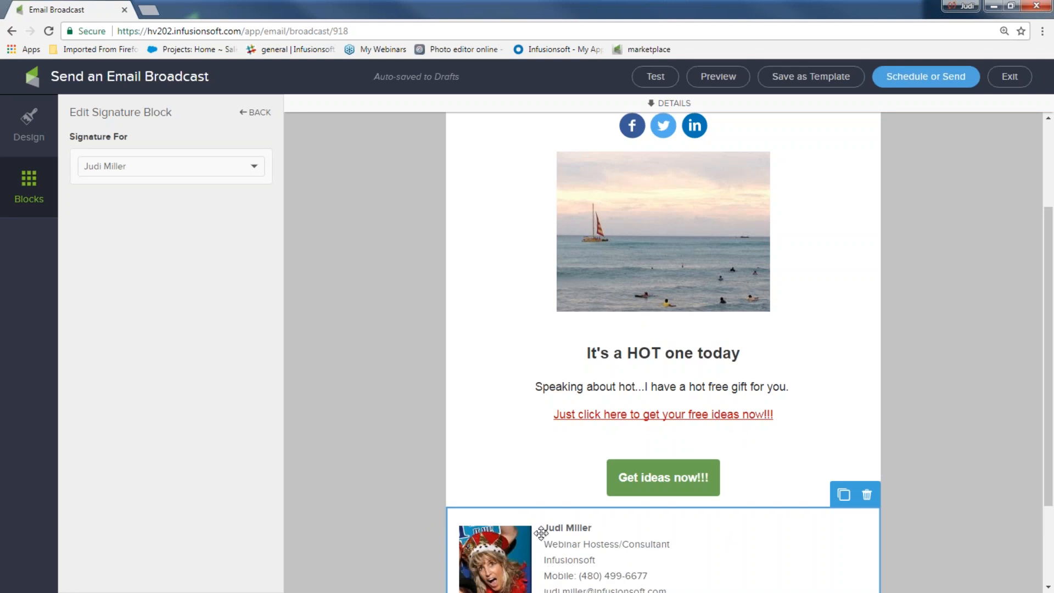
Delete the signature block and insert a text block between the lower divider and the unsubscribe link
{"action": "left_click", "coordinate": [867, 494]}
{"action": "left_click", "coordinate": [859, 519]}
{"action": "left_click_drag", "start_coordinate": [101, 135], "coordinate": [552, 554]}
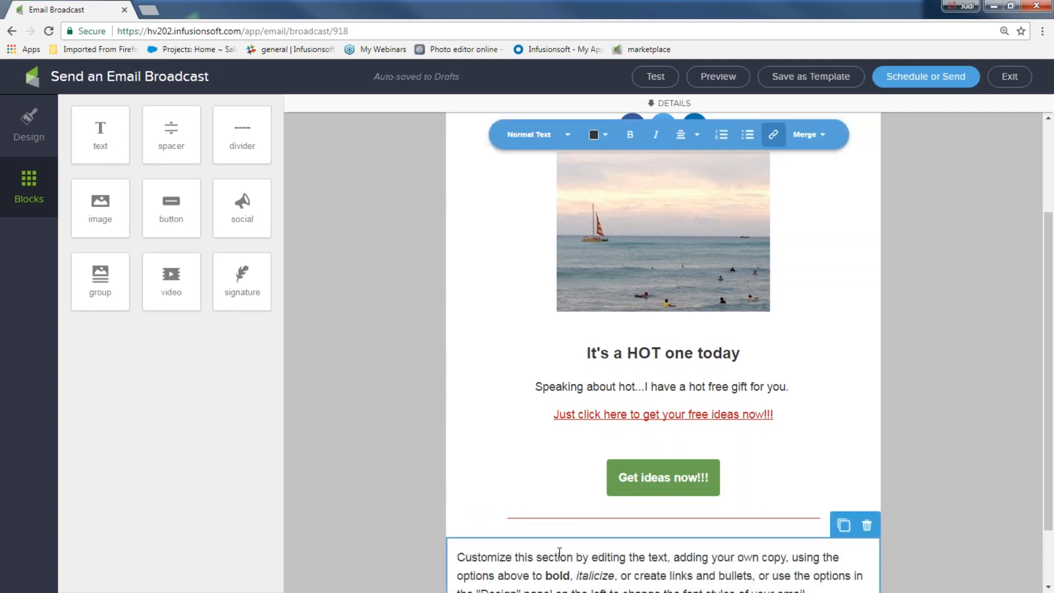
Replace the placeholder copy with "THanks for joining me," and a second line giving the sender's first name followed by "and Team!!!"
{"action": "left_click_drag", "start_coordinate": [808, 517], "coordinate": [407, 478]}
{"action": "type", "text": "THa"}
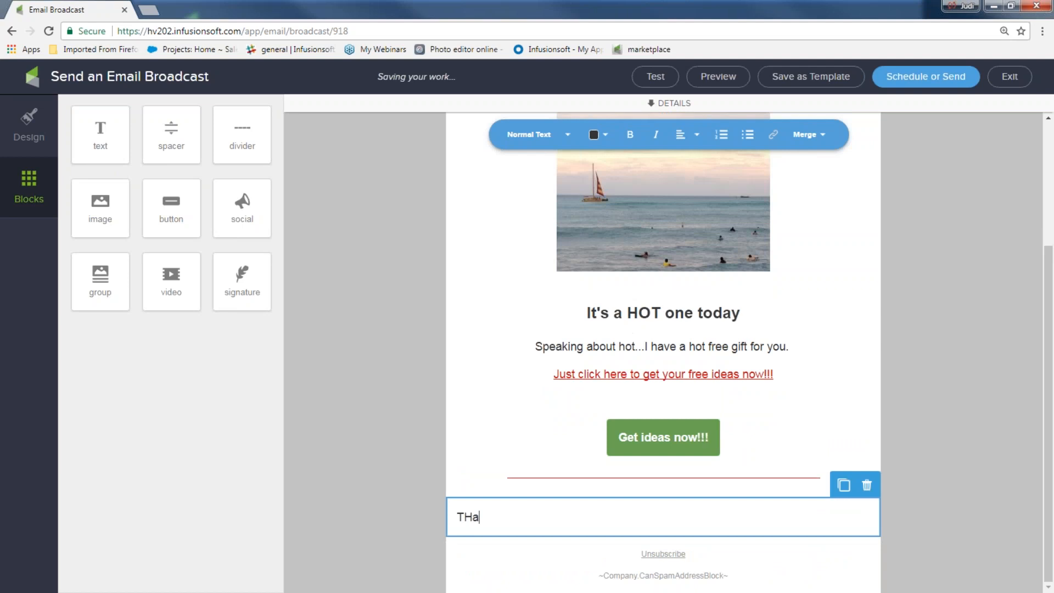
{"action": "type", "text": "nks for joi"}
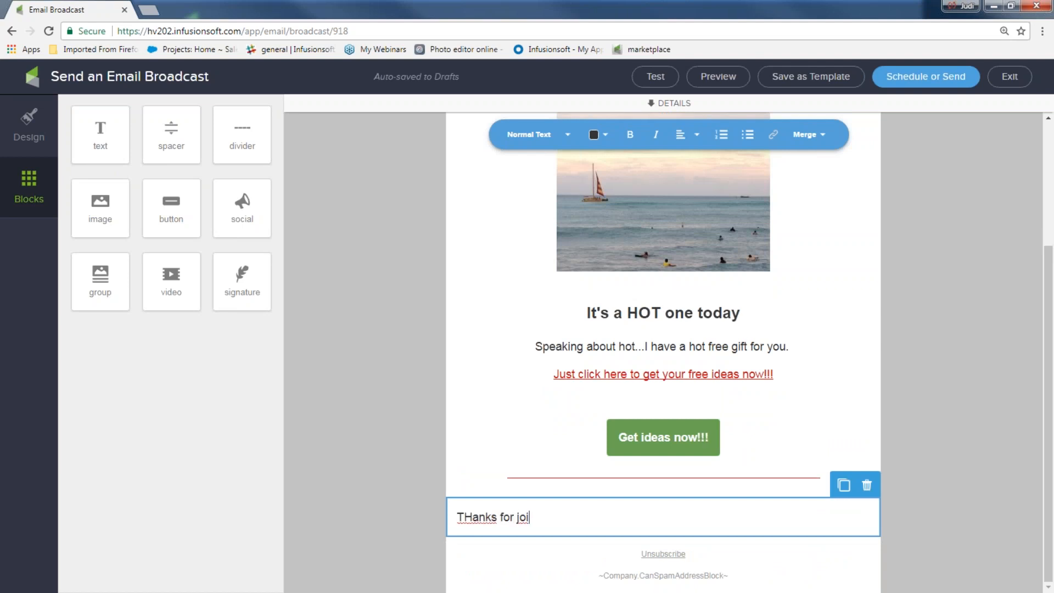
{"action": "type", "text": "ning me,"}
{"action": "key", "text": "Return"}
{"action": "type", "text": "Judi and Te"}
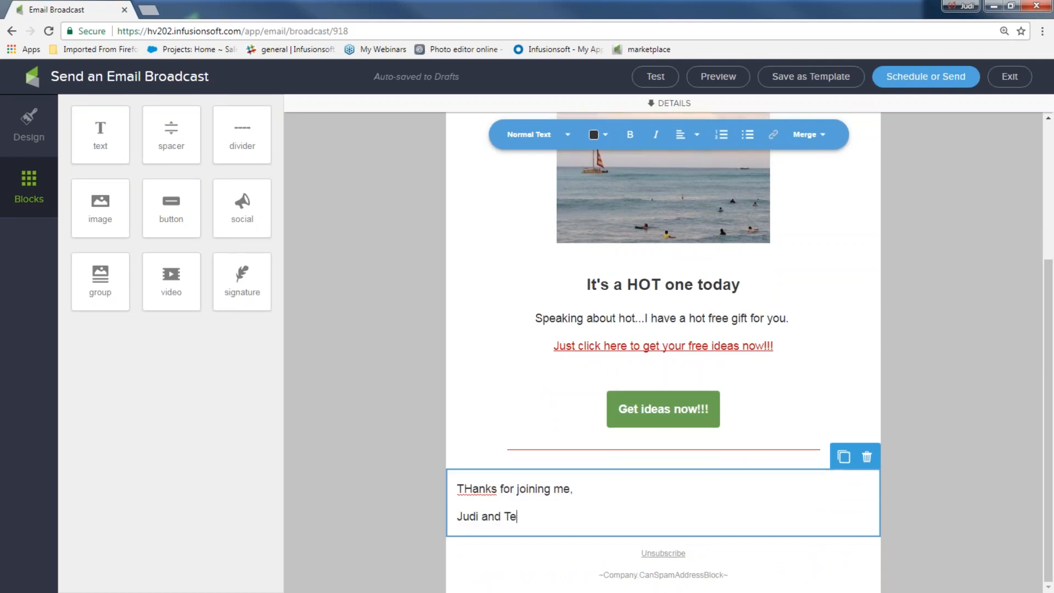
{"action": "type", "text": "am!!!"}
Preview the finished email in its desktop and mobile layouts
{"action": "scroll", "coordinate": [927, 276], "scroll_direction": "up", "scroll_amount": 4}
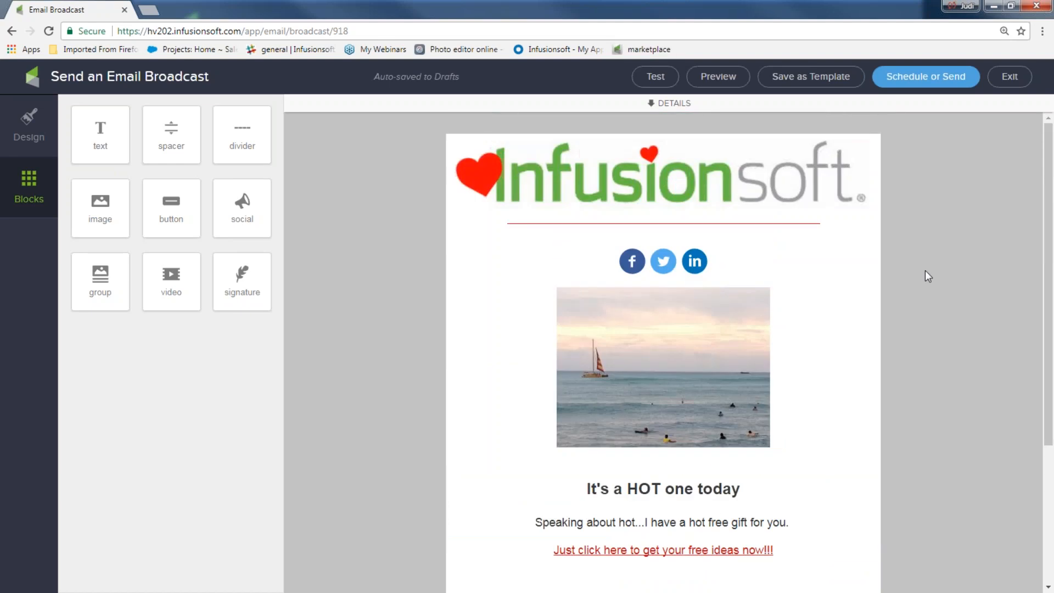
{"action": "left_click", "coordinate": [723, 77]}
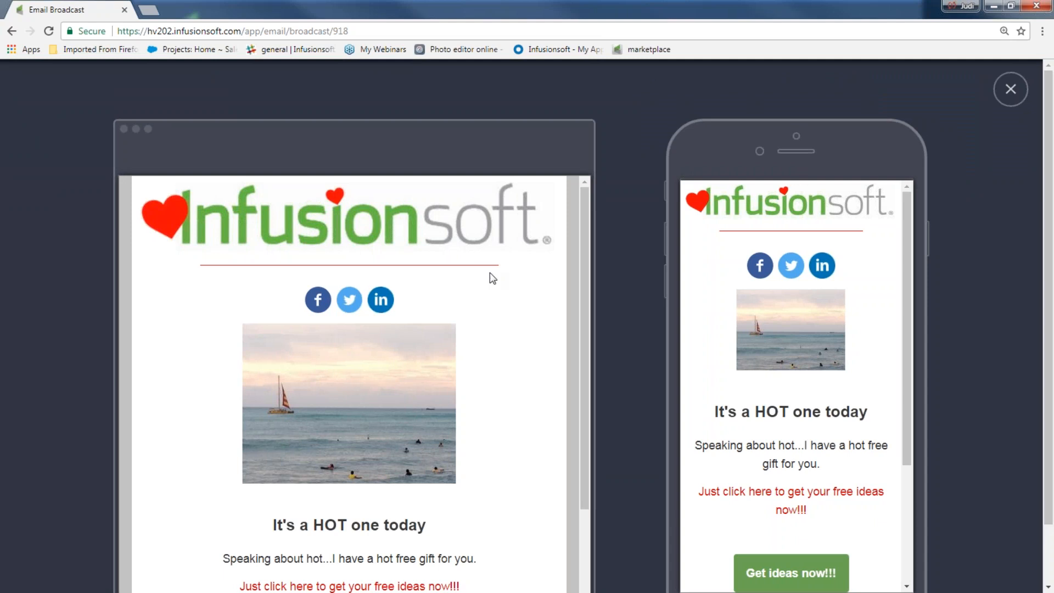
Examine the previewed email from the header logo to the unsubscribe footer in both device layouts, and close the preview
{"action": "scroll", "coordinate": [496, 274], "scroll_direction": "down", "scroll_amount": 5}
{"action": "scroll", "coordinate": [469, 298], "scroll_direction": "up", "scroll_amount": 4}
{"action": "scroll", "coordinate": [469, 298], "scroll_direction": "down", "scroll_amount": 4}
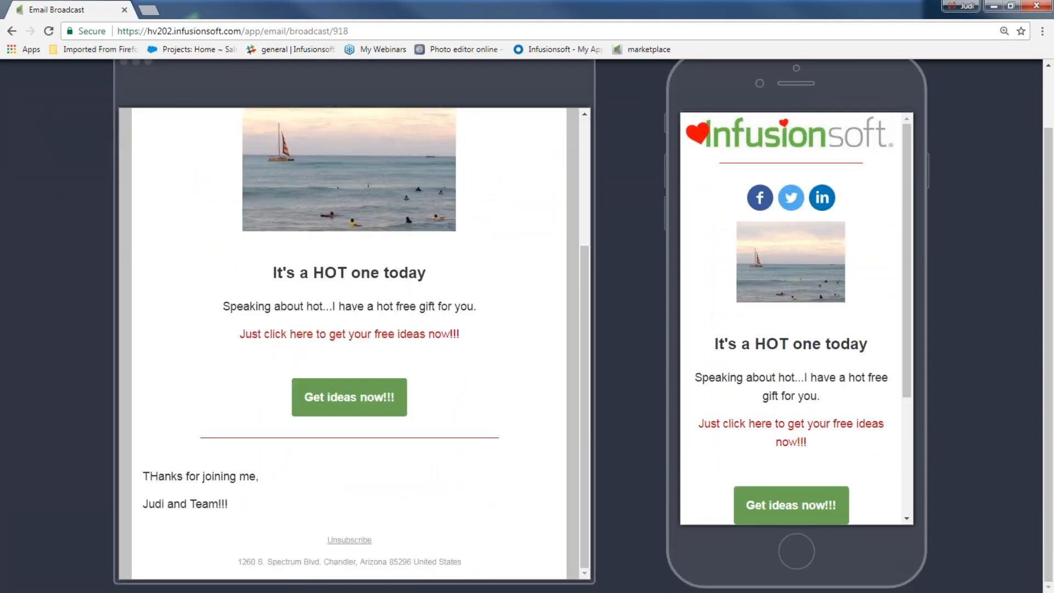
{"action": "scroll", "coordinate": [485, 301], "scroll_direction": "up", "scroll_amount": 4}
{"action": "scroll", "coordinate": [752, 249], "scroll_direction": "down", "scroll_amount": 3}
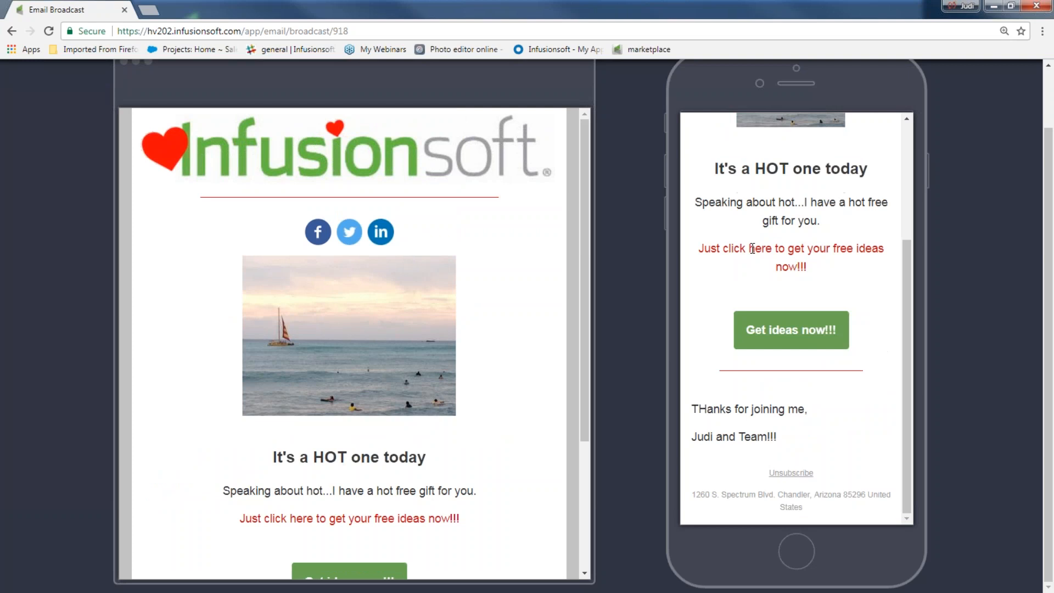
{"action": "scroll", "coordinate": [446, 320], "scroll_direction": "down", "scroll_amount": 3}
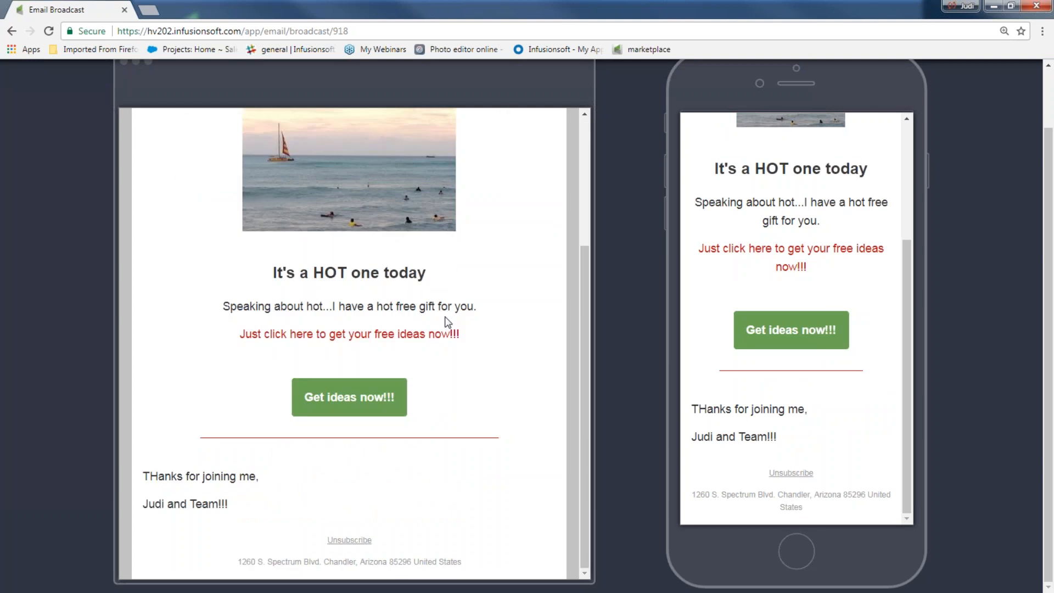
{"action": "scroll", "coordinate": [462, 319], "scroll_direction": "up", "scroll_amount": 2}
{"action": "scroll", "coordinate": [462, 318], "scroll_direction": "down", "scroll_amount": 1}
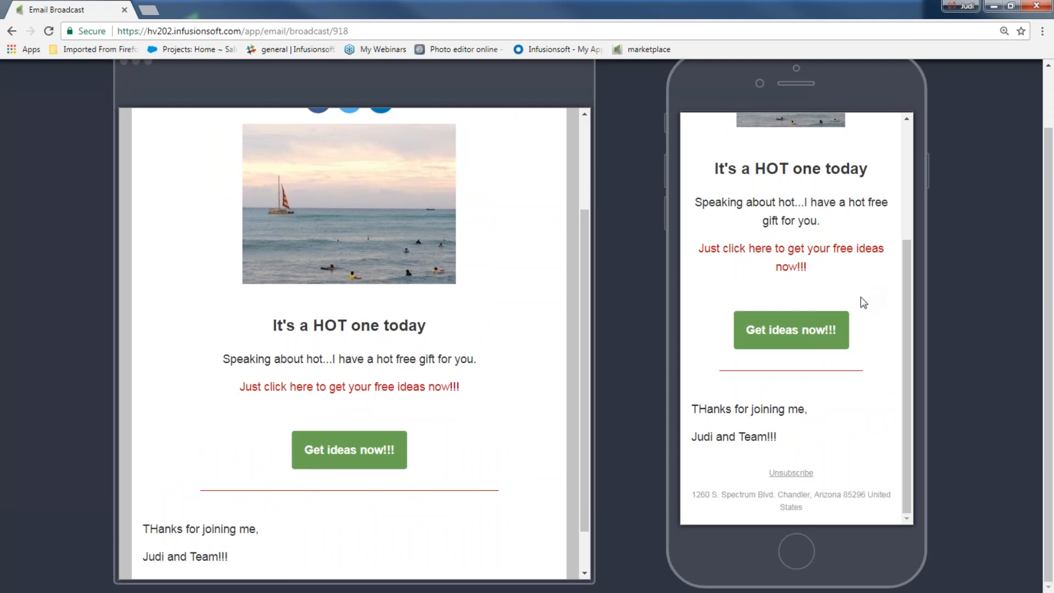
{"action": "scroll", "coordinate": [779, 464], "scroll_direction": "up", "scroll_amount": 1}
{"action": "scroll", "coordinate": [780, 464], "scroll_direction": "up", "scroll_amount": 2}
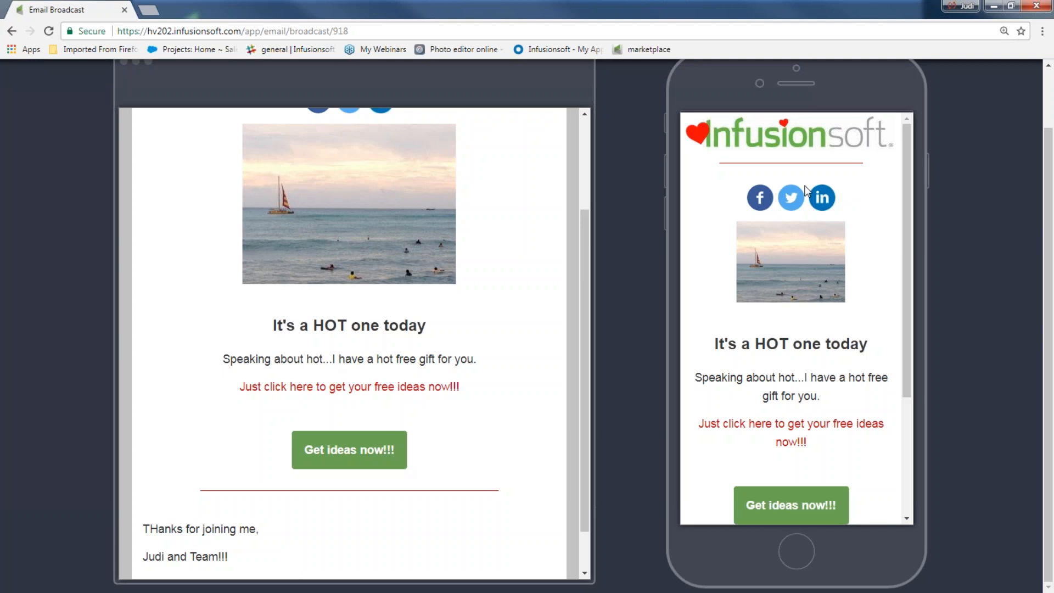
{"action": "scroll", "coordinate": [806, 191], "scroll_direction": "down", "scroll_amount": 3}
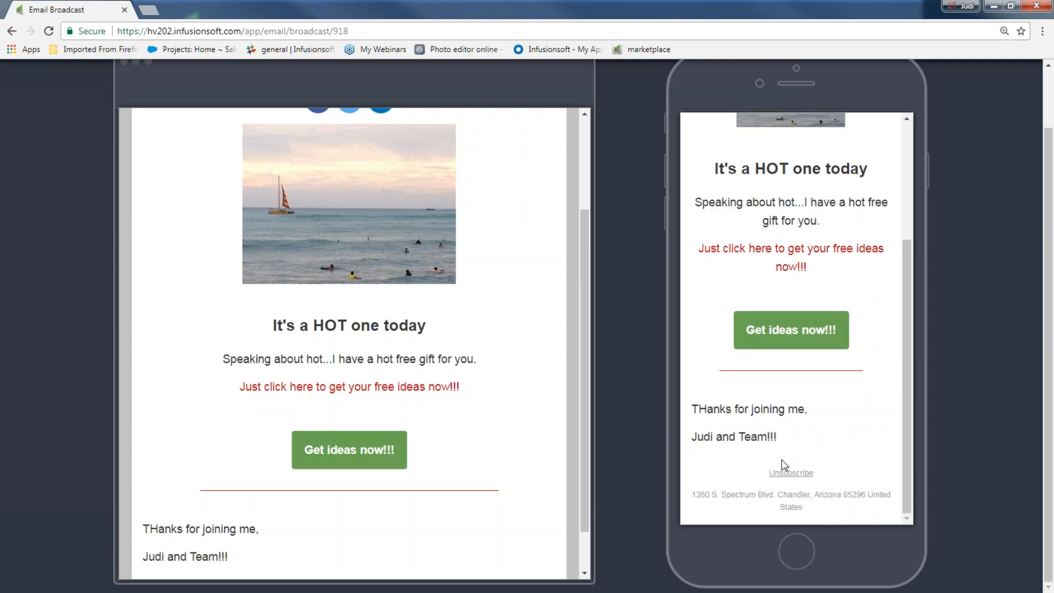
{"action": "scroll", "coordinate": [455, 244], "scroll_direction": "down", "scroll_amount": 1}
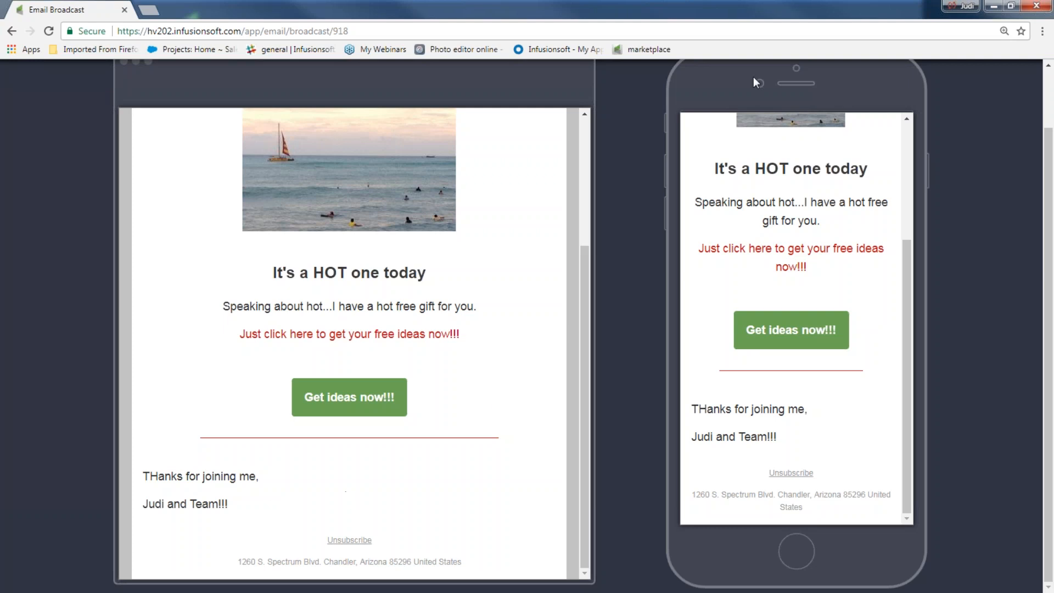
{"action": "scroll", "coordinate": [961, 128], "scroll_direction": "up", "scroll_amount": 2}
{"action": "left_click", "coordinate": [1011, 89]}
Duplicate the social icons block and place one copy between the sign-off text and the unsubscribe link
{"action": "scroll", "coordinate": [857, 220], "scroll_direction": "down", "scroll_amount": 3}
{"action": "scroll", "coordinate": [777, 201], "scroll_direction": "up", "scroll_amount": 3}
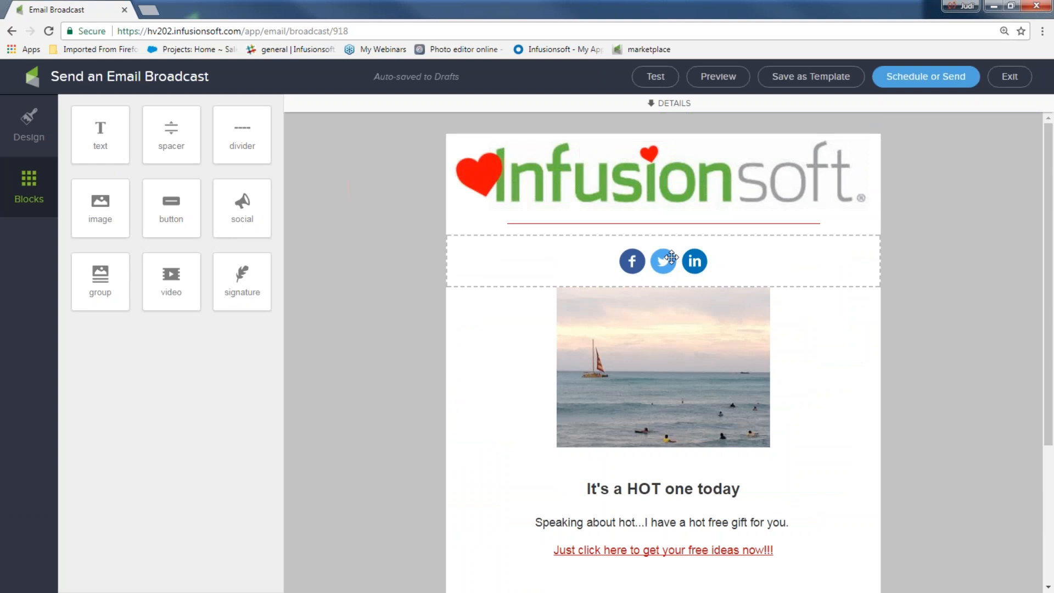
{"action": "left_click", "coordinate": [724, 255]}
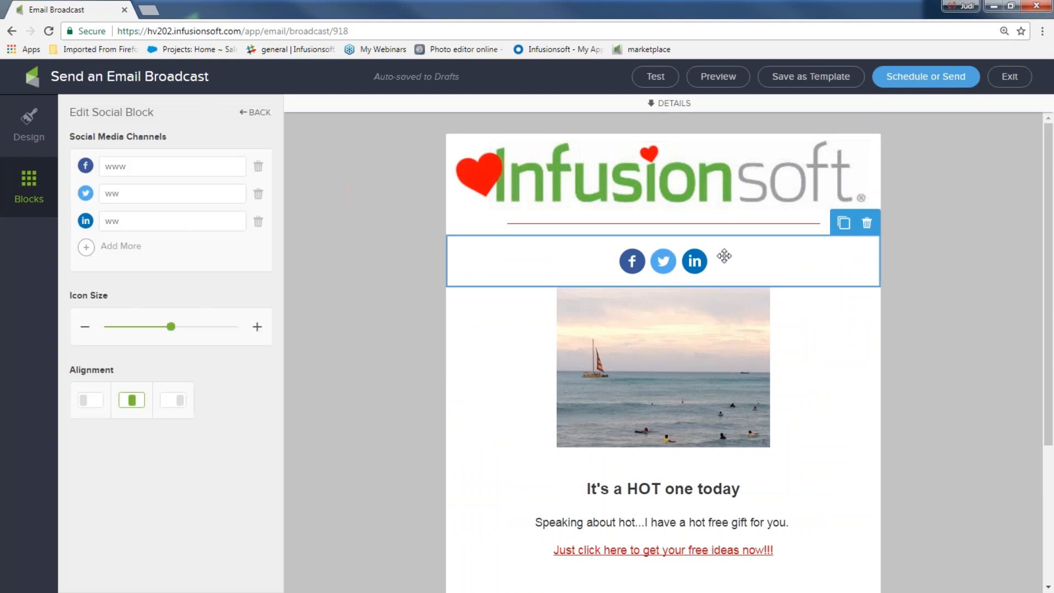
{"action": "left_click", "coordinate": [844, 222]}
{"action": "mouse_move", "coordinate": [726, 253]}
{"action": "left_mouse_down"}
{"action": "mouse_move", "coordinate": [700, 493]}
{"action": "mouse_move", "coordinate": [714, 582]}
{"action": "mouse_move", "coordinate": [713, 555]}
{"action": "left_mouse_up"}
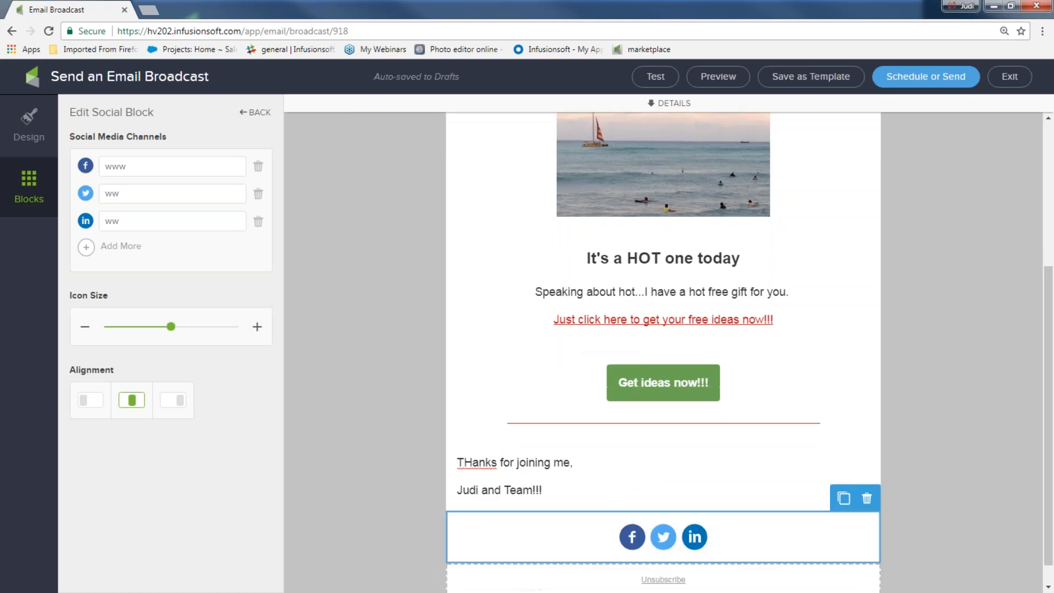
Preview the email with the added social icons beneath the sign-off, and return to the editor
{"action": "left_click", "coordinate": [719, 76]}
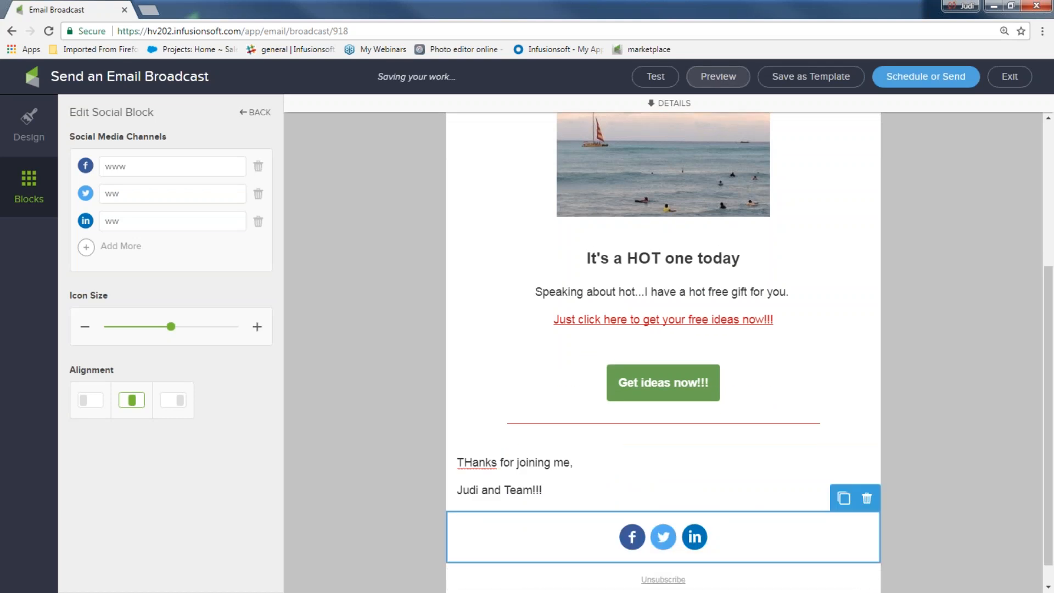
{"action": "scroll", "coordinate": [483, 289], "scroll_direction": "up", "scroll_amount": 3}
{"action": "scroll", "coordinate": [490, 302], "scroll_direction": "down", "scroll_amount": 4}
{"action": "scroll", "coordinate": [489, 307], "scroll_direction": "down", "scroll_amount": 2}
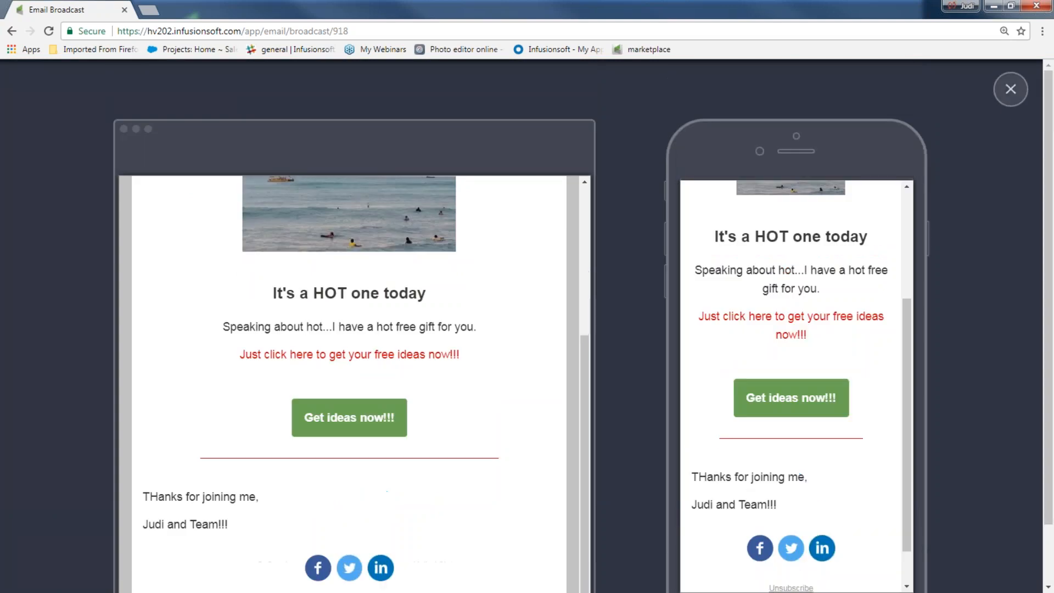
{"action": "left_click", "coordinate": [1010, 88]}
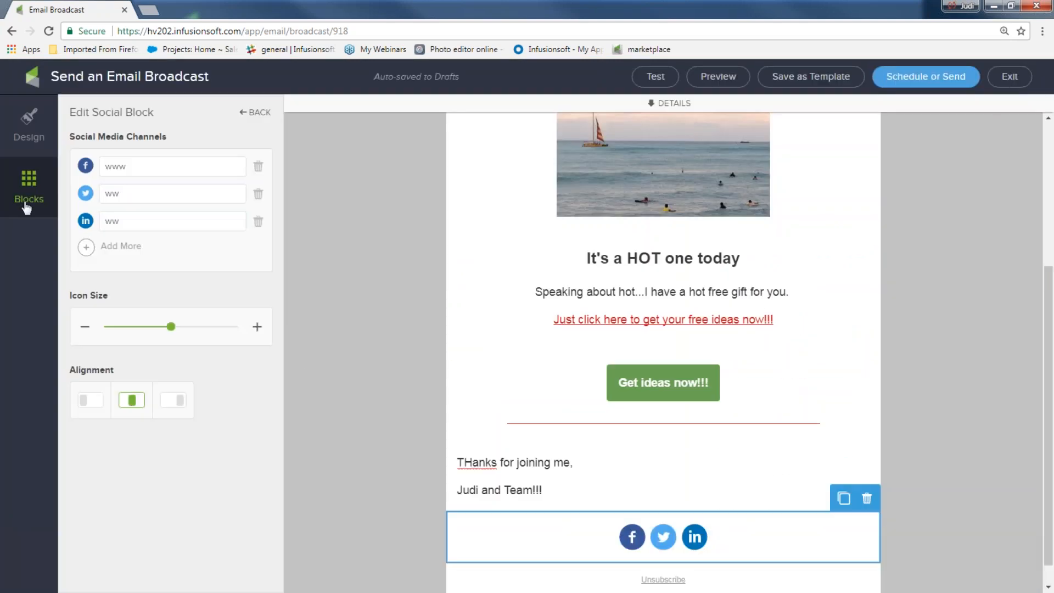
Delete the ocean image block between the upper social icons and the "It's a HOT one today" heading
{"action": "left_click", "coordinate": [30, 190]}
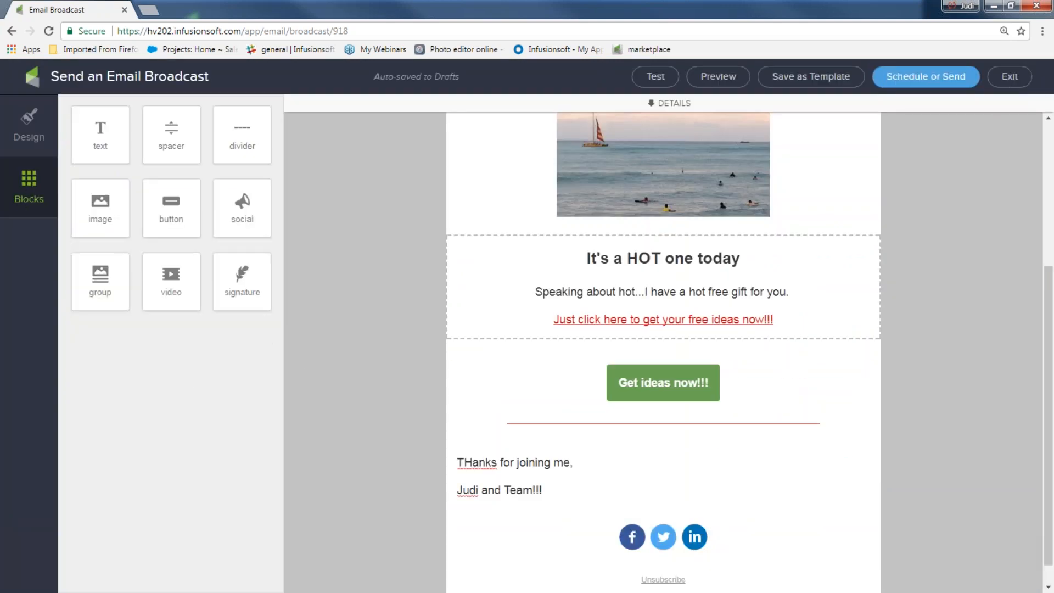
{"action": "scroll", "coordinate": [549, 369], "scroll_direction": "up", "scroll_amount": 4}
{"action": "left_click", "coordinate": [641, 350]}
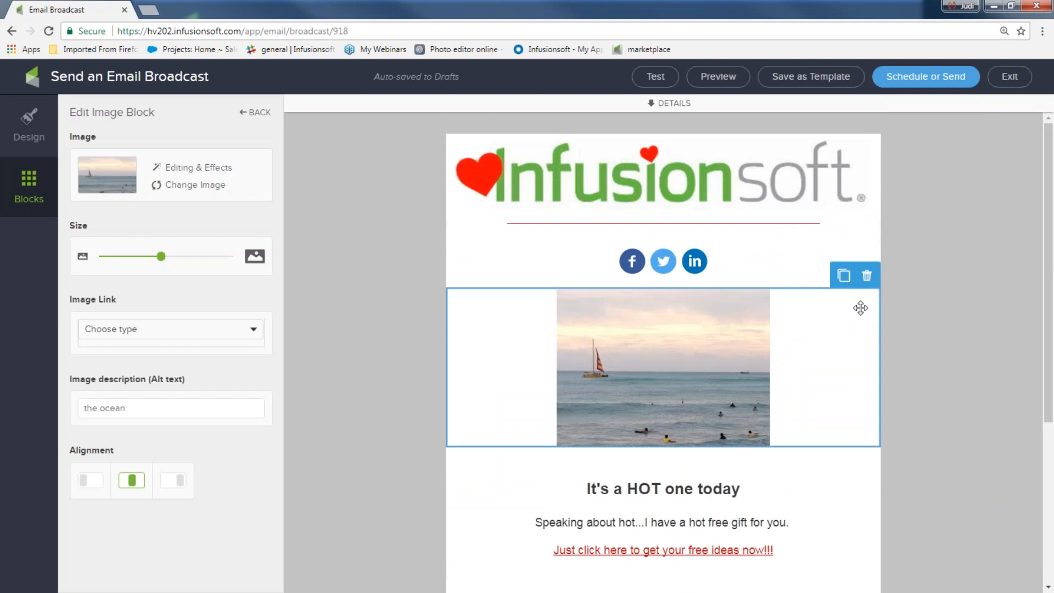
{"action": "left_click", "coordinate": [867, 276]}
{"action": "left_click", "coordinate": [861, 299]}
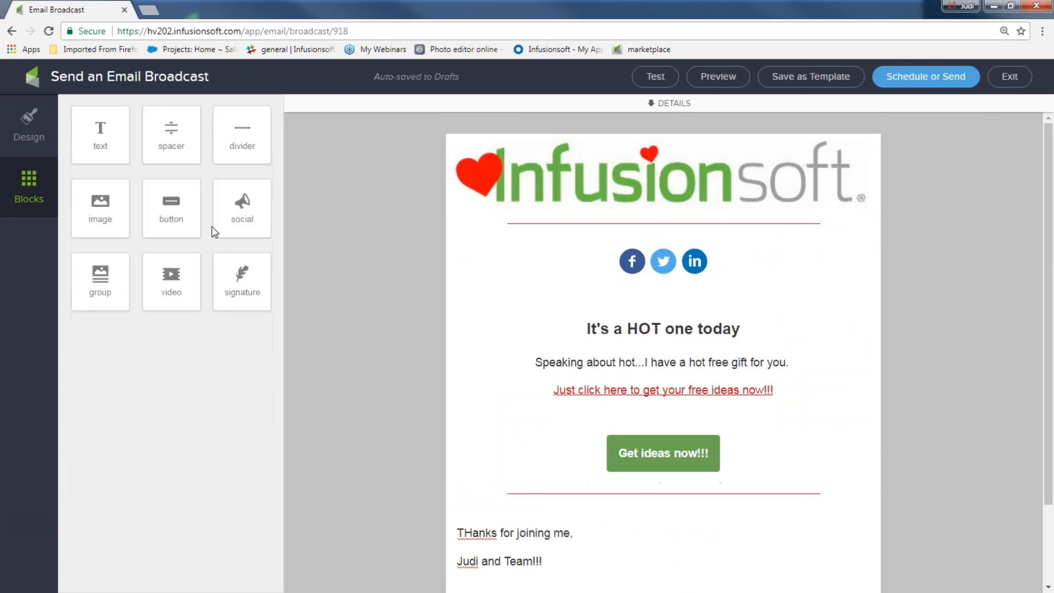
Insert a group block above the "It's a HOT one today" text and set its group option to Hide Button
{"action": "left_click_drag", "start_coordinate": [90, 275], "coordinate": [528, 316]}
{"action": "scroll", "coordinate": [648, 377], "scroll_direction": "down", "scroll_amount": 2}
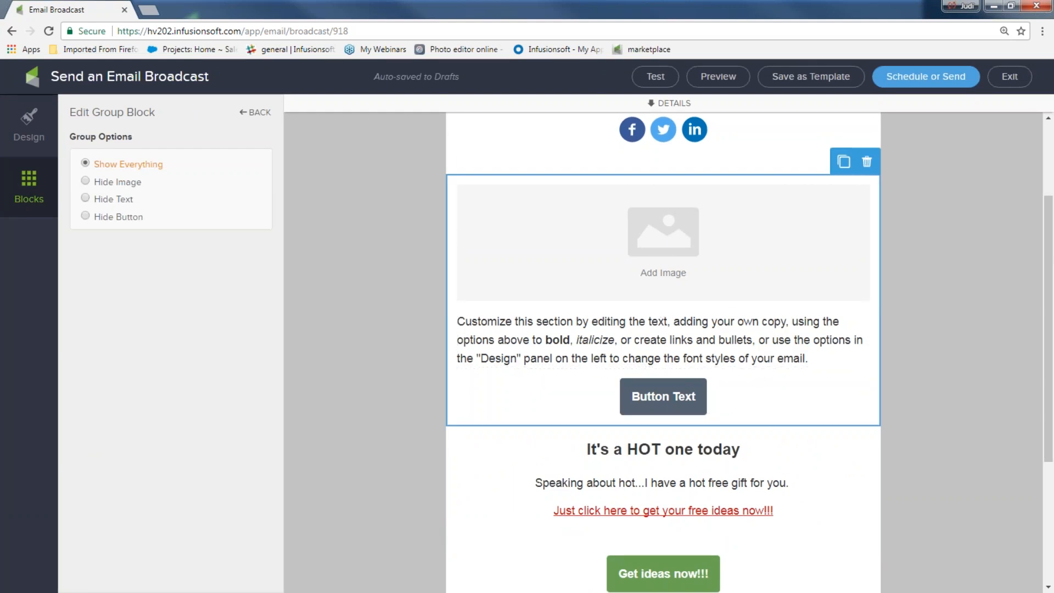
{"action": "left_click", "coordinate": [88, 219]}
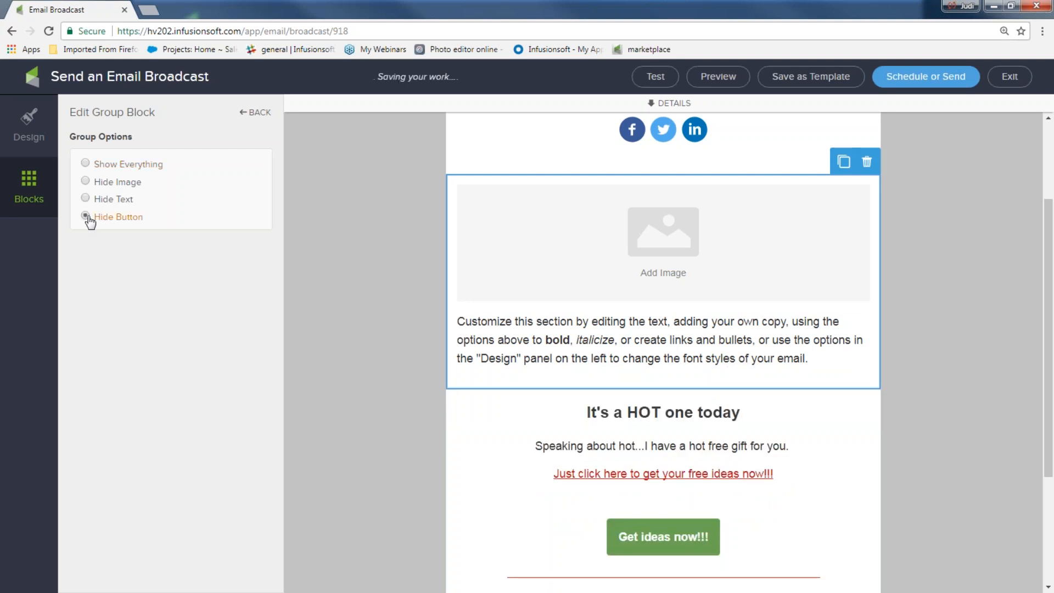
Insert two more group blocks beside the existing one, showing everything, to form a three-column row
{"action": "left_click", "coordinate": [31, 192]}
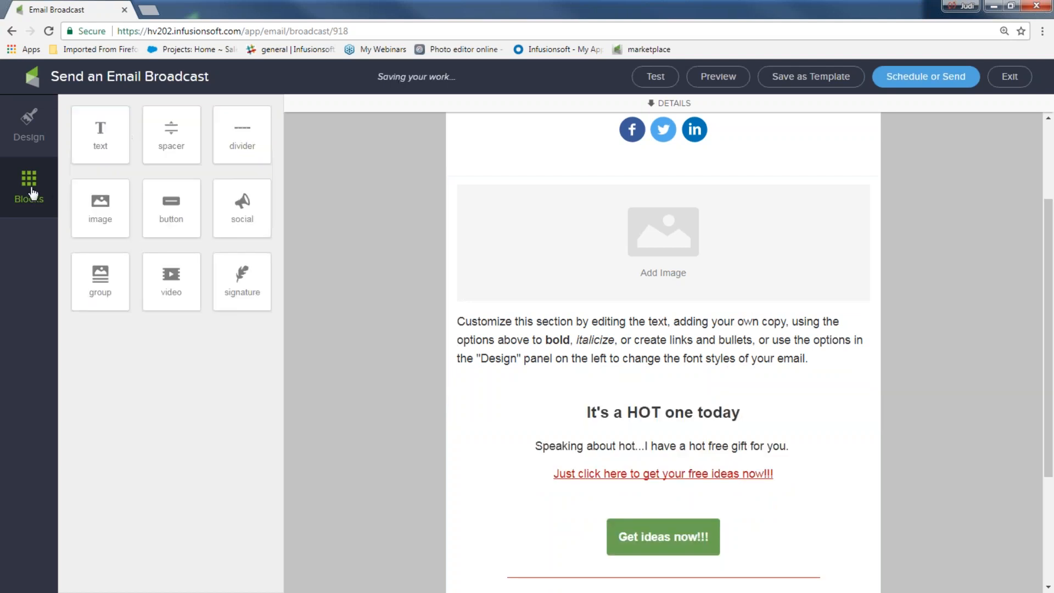
{"action": "left_click_drag", "start_coordinate": [101, 277], "coordinate": [493, 288]}
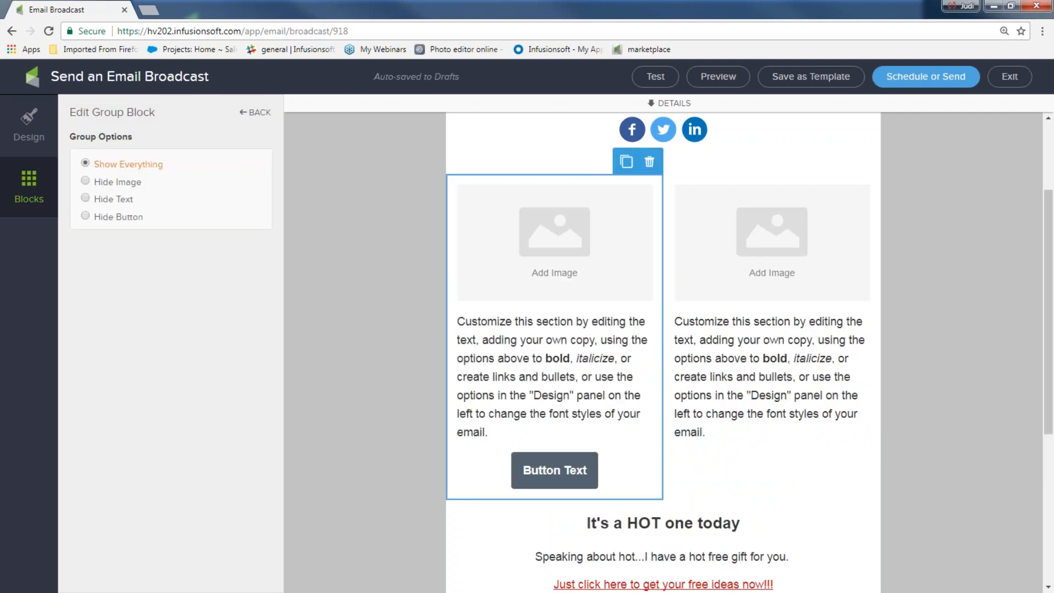
{"action": "left_click", "coordinate": [30, 192]}
{"action": "left_click_drag", "start_coordinate": [100, 272], "coordinate": [516, 258]}
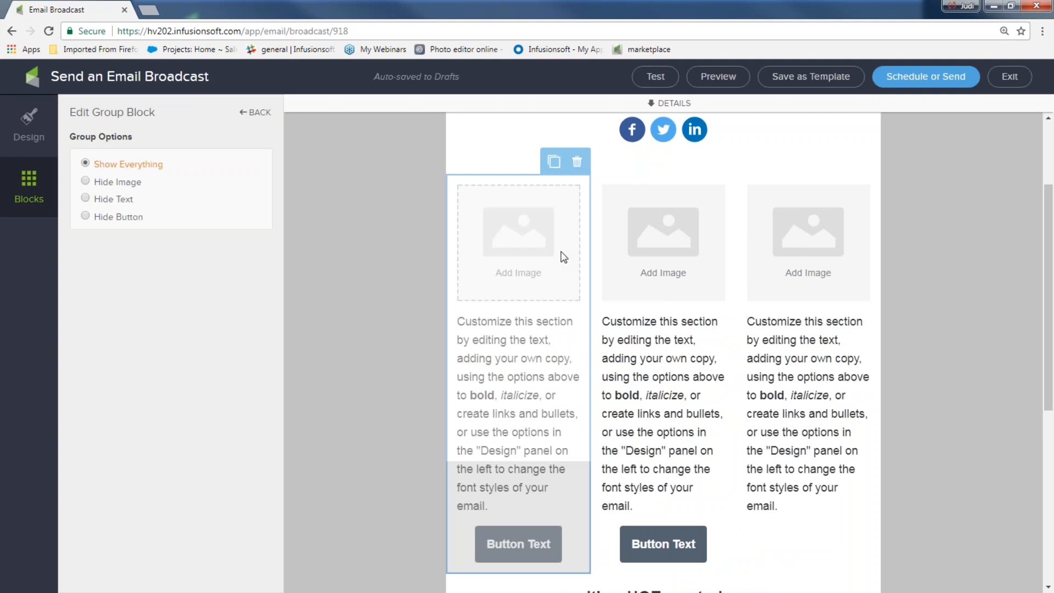
{"action": "scroll", "coordinate": [951, 281], "scroll_direction": "down", "scroll_amount": 6}
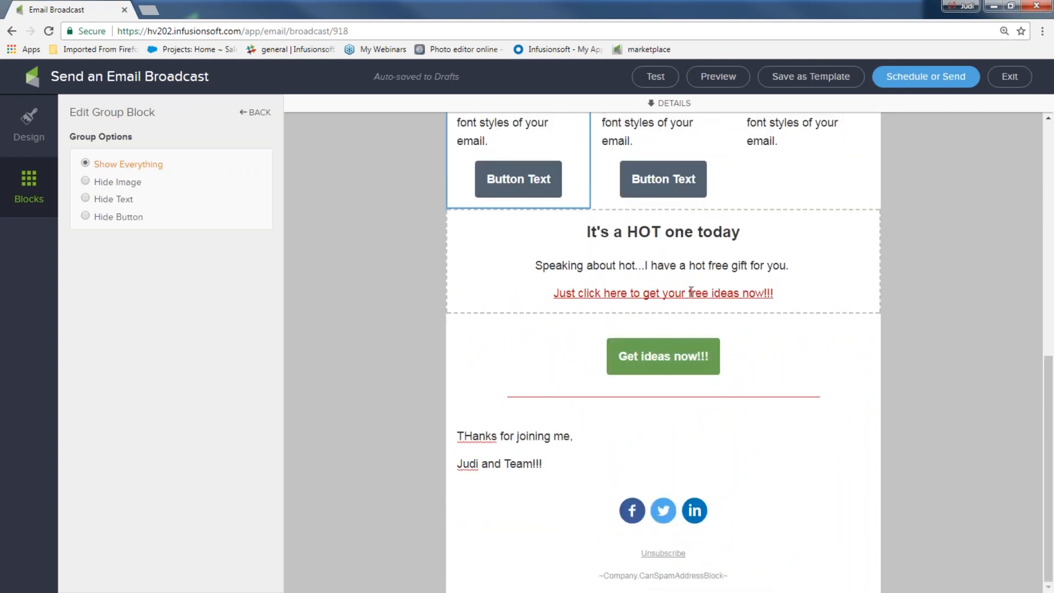
{"action": "scroll", "coordinate": [527, 177], "scroll_direction": "up", "scroll_amount": 6}
{"action": "scroll", "coordinate": [758, 275], "scroll_direction": "down", "scroll_amount": 6}
Save the email as a new template with the name "Untitled"
{"action": "left_click", "coordinate": [23, 177]}
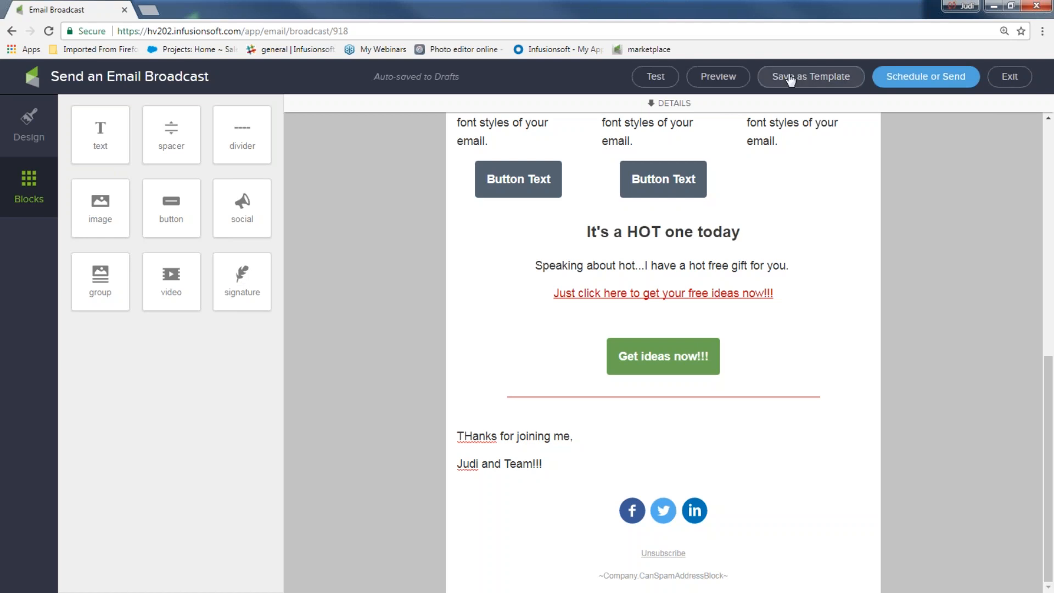
{"action": "left_click", "coordinate": [824, 80]}
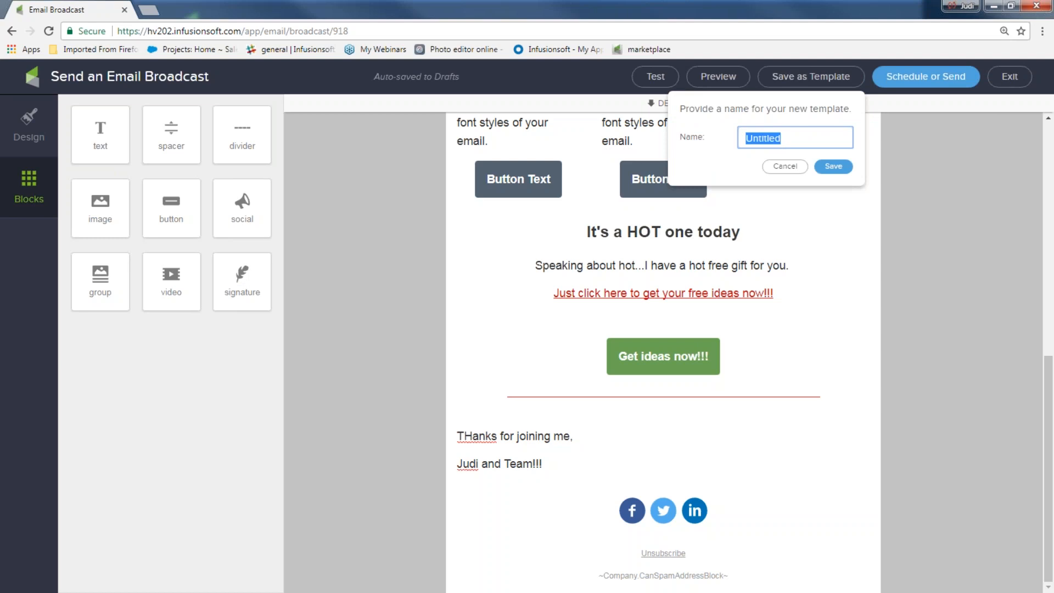
{"action": "left_click", "coordinate": [841, 171]}
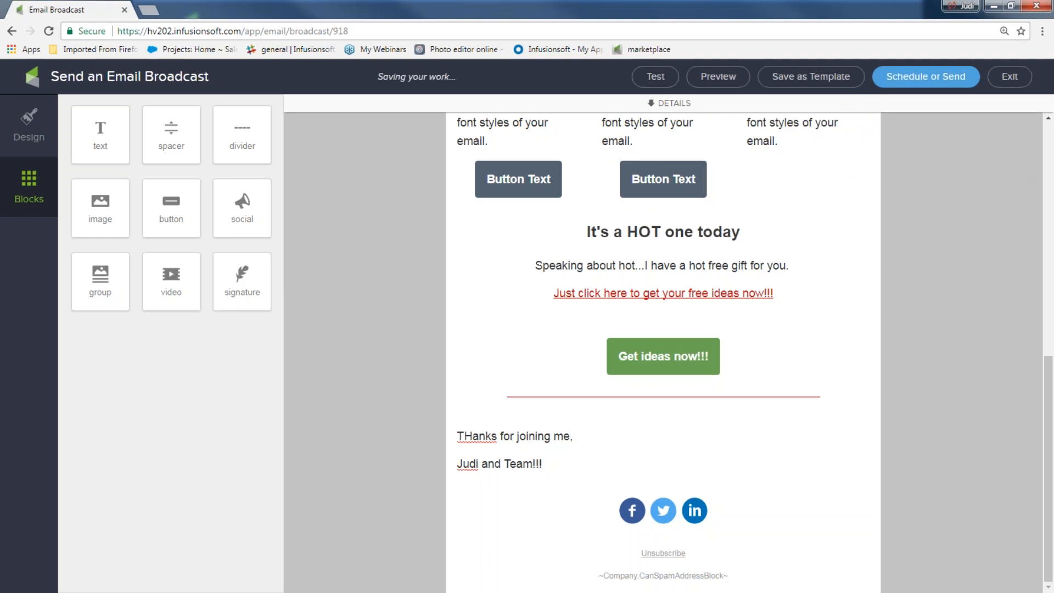
Exit the broadcast editor and the template gallery, and return to the home dashboard
{"action": "left_click", "coordinate": [1009, 76]}
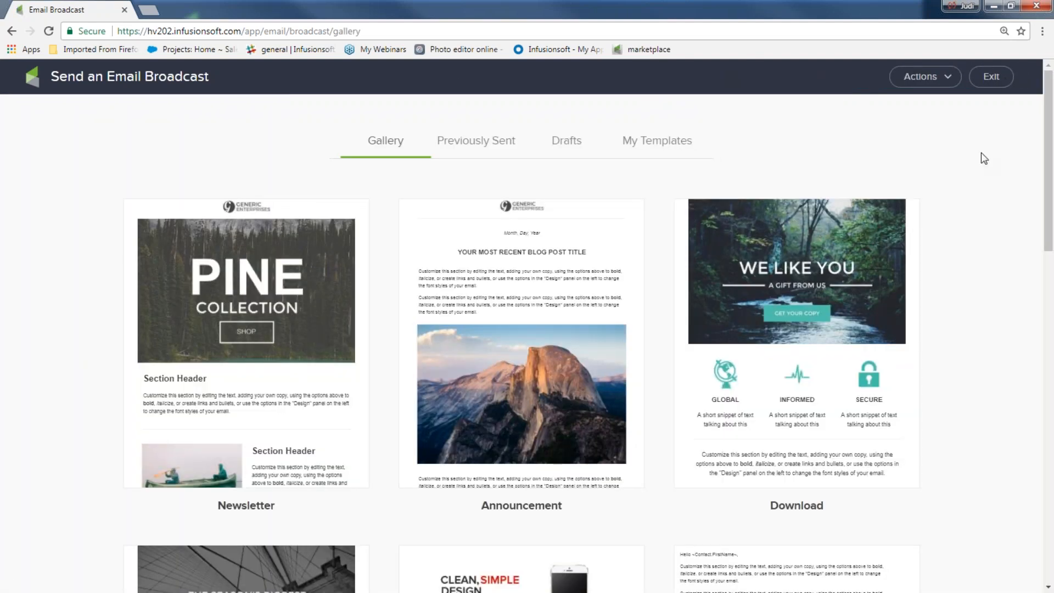
{"action": "left_click", "coordinate": [993, 78]}
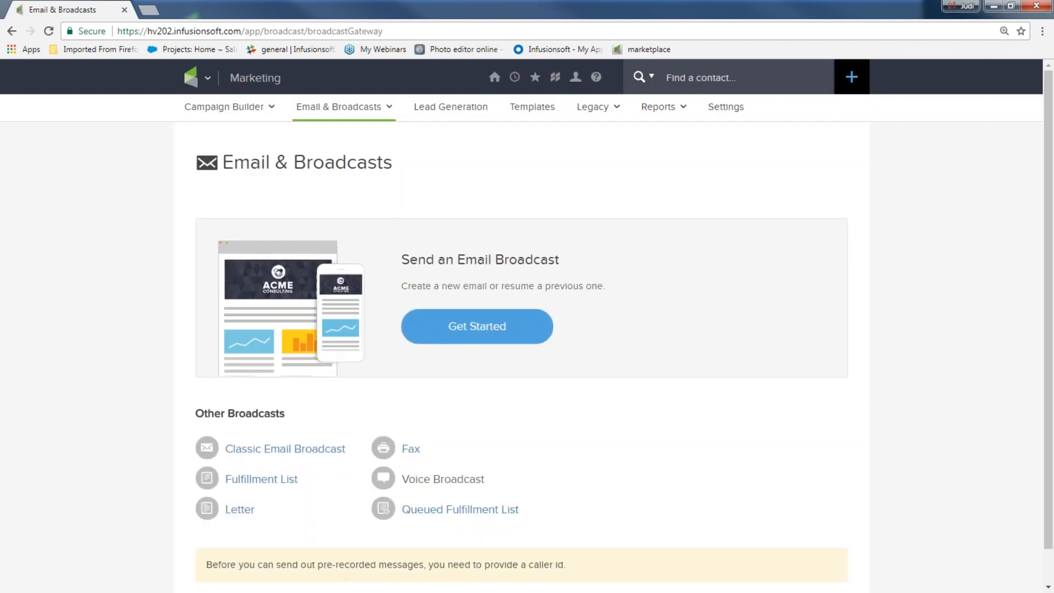
{"action": "left_click", "coordinate": [494, 77]}
{"action": "left_click", "coordinate": [472, 164]}
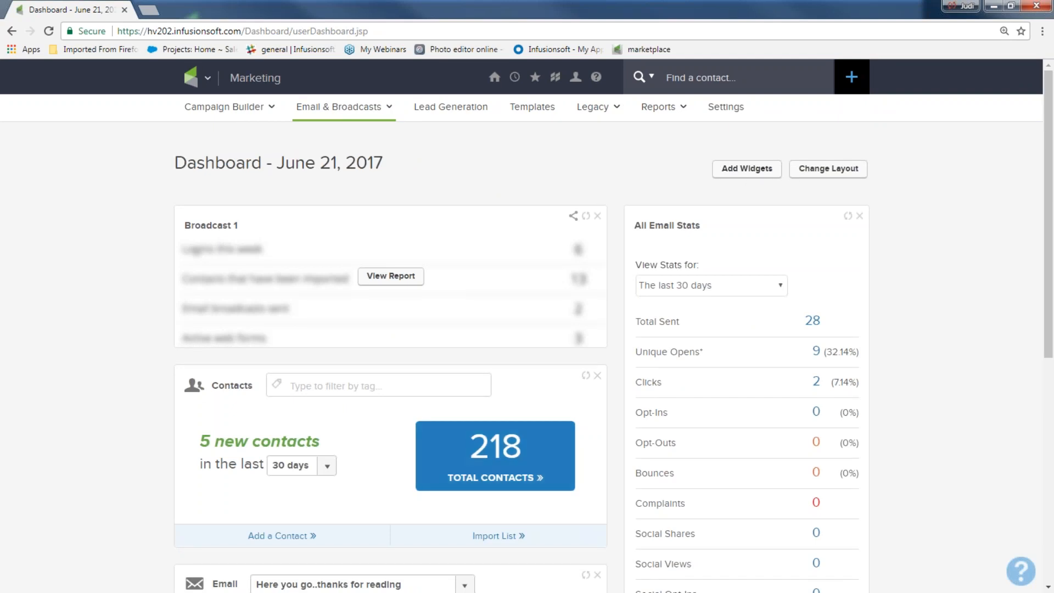
Start a new email broadcast from the "newsletter 2" template saved among the user's own templates
{"action": "left_click", "coordinate": [208, 77]}
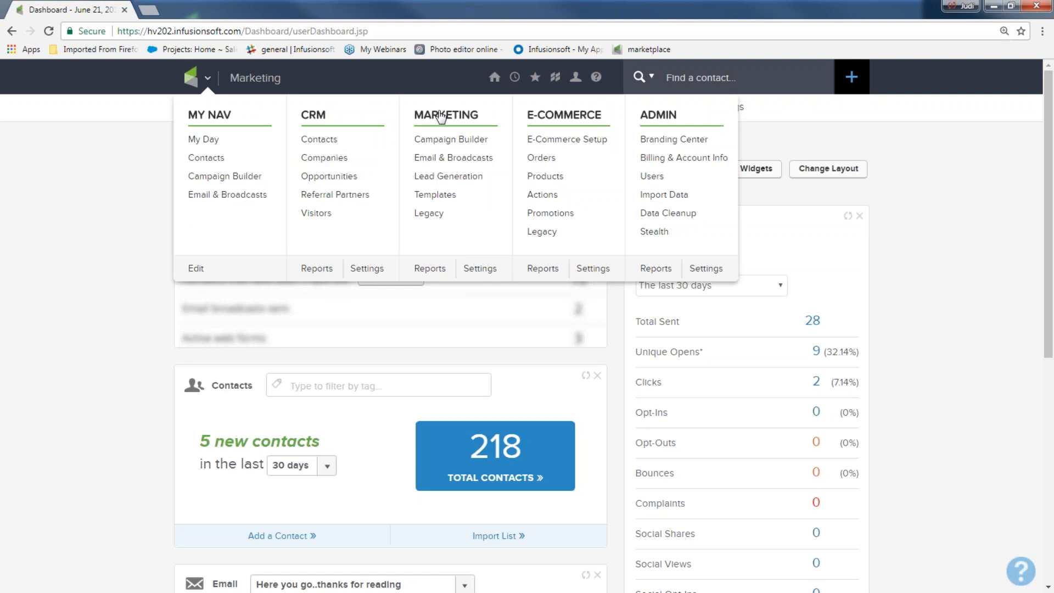
{"action": "left_click", "coordinate": [456, 160]}
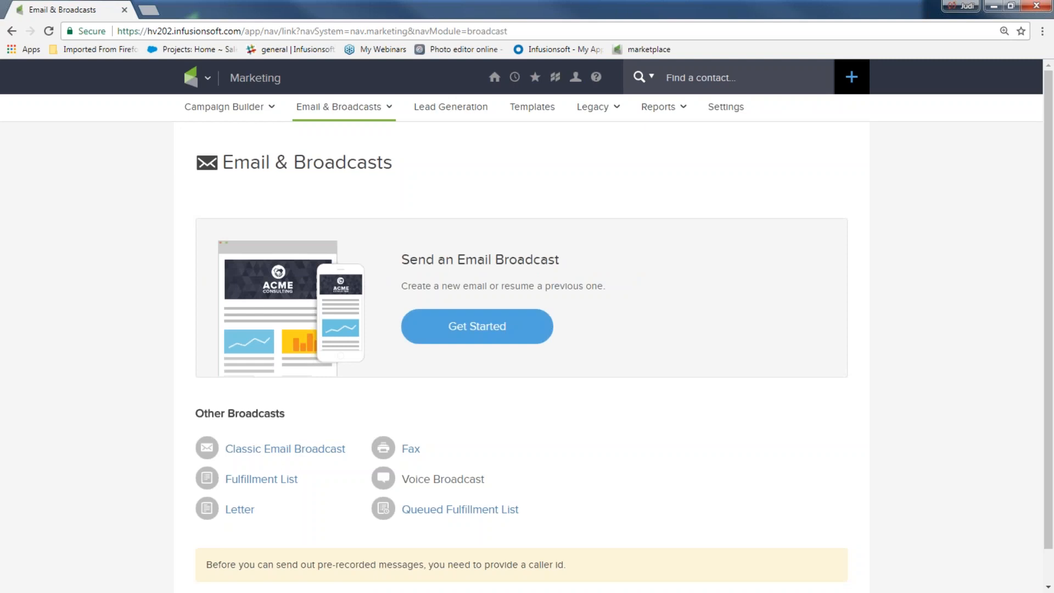
{"action": "left_click", "coordinate": [463, 327]}
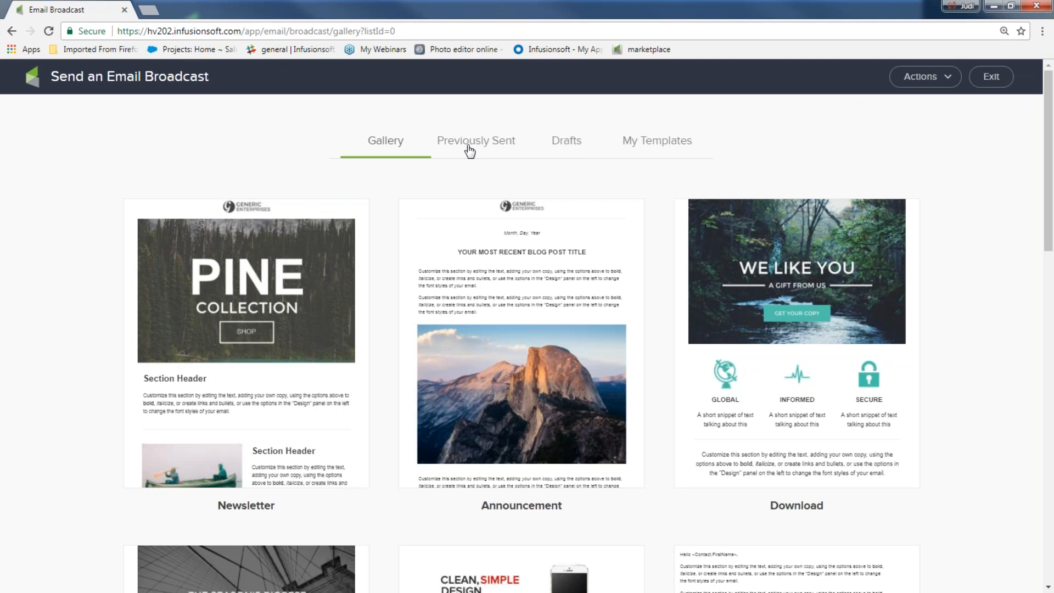
{"action": "left_click", "coordinate": [650, 143]}
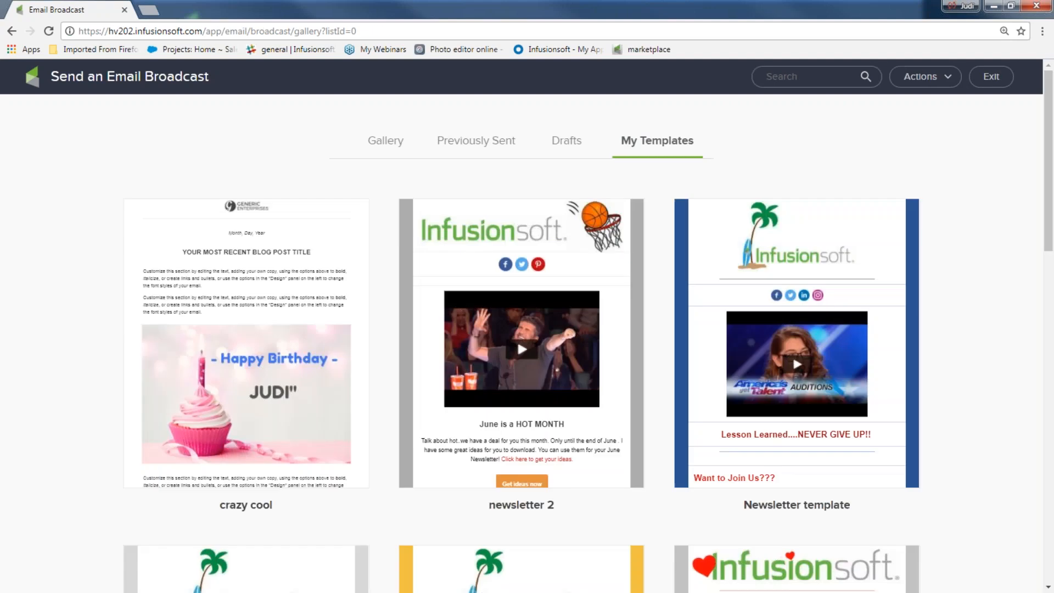
{"action": "mouse_move", "coordinate": [555, 259]}
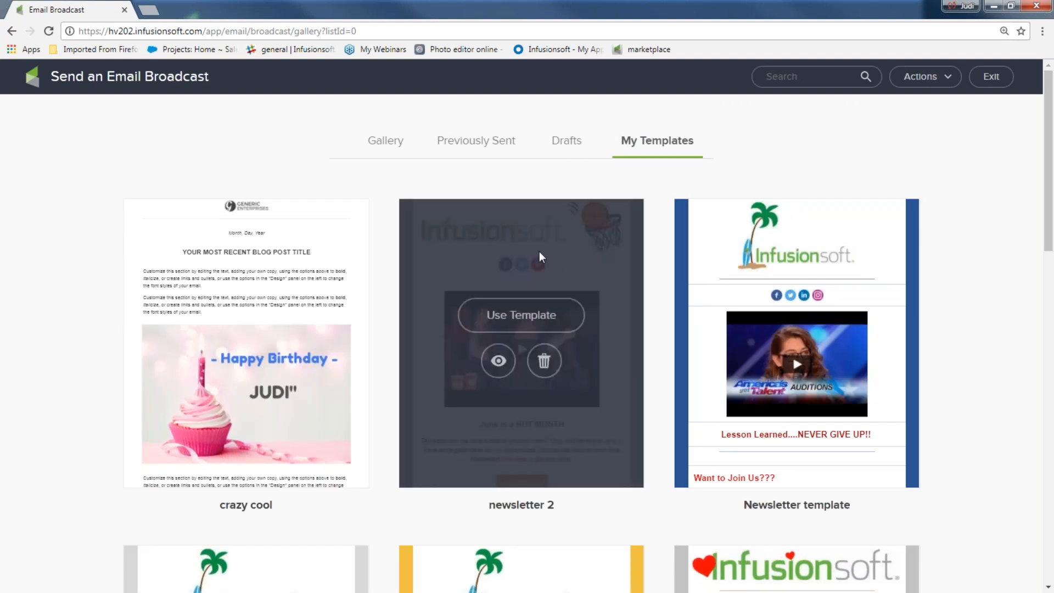
{"action": "left_click", "coordinate": [529, 319]}
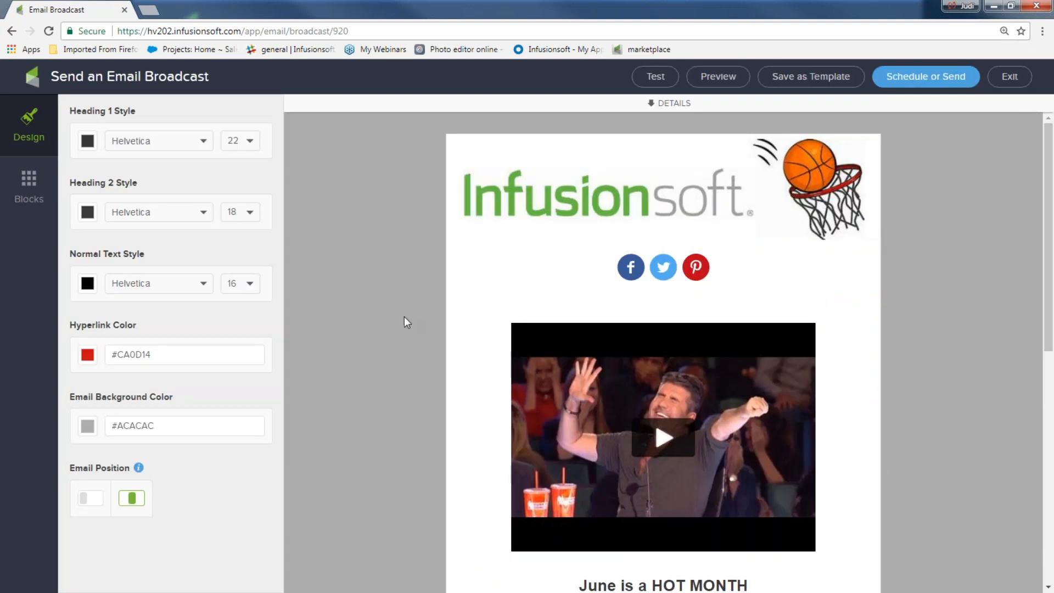
Set the email background color to the light peach #FAE4CF and check it against the email content
{"action": "left_click", "coordinate": [88, 426]}
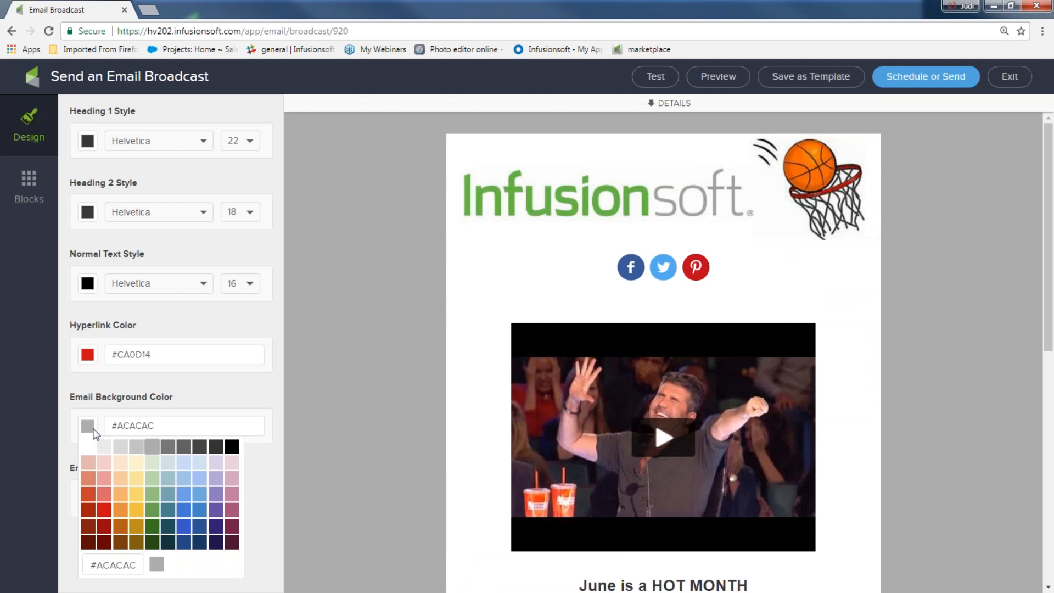
{"action": "left_click", "coordinate": [117, 467]}
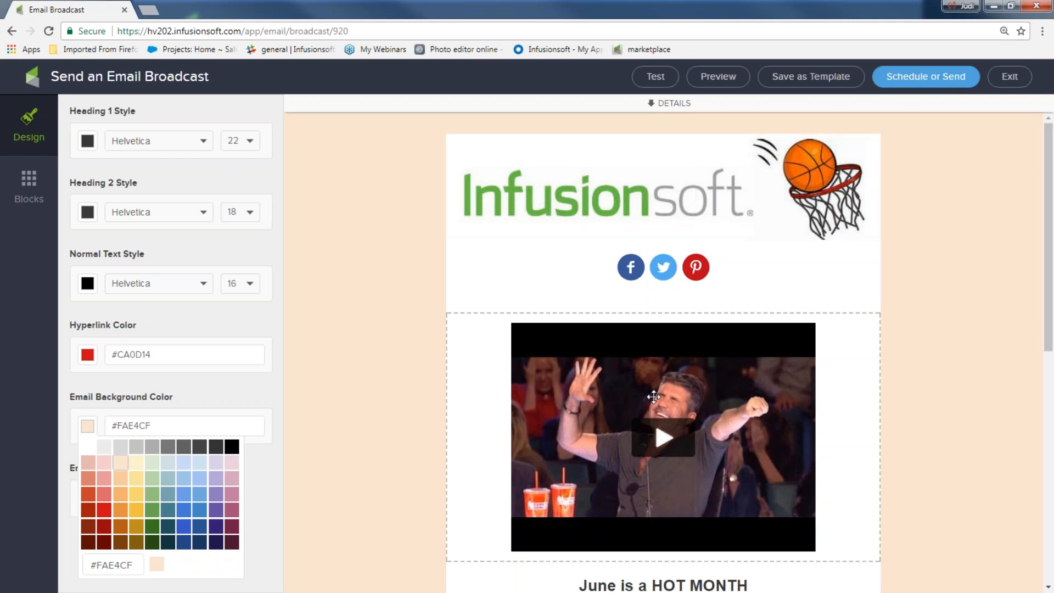
{"action": "scroll", "coordinate": [654, 396], "scroll_direction": "down", "scroll_amount": 5}
{"action": "scroll", "coordinate": [653, 396], "scroll_direction": "down", "scroll_amount": 3}
{"action": "scroll", "coordinate": [665, 357], "scroll_direction": "up", "scroll_amount": 8}
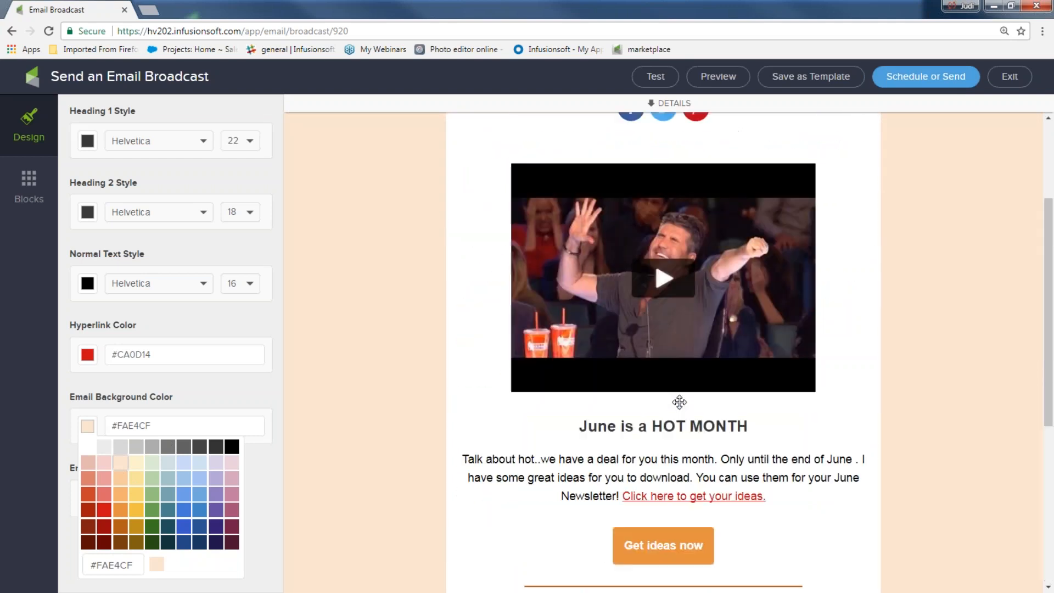
Review the broadcast's pre-send checklist against the email's sender, recipient and subject details, and close the checklist
{"action": "left_click", "coordinate": [924, 81]}
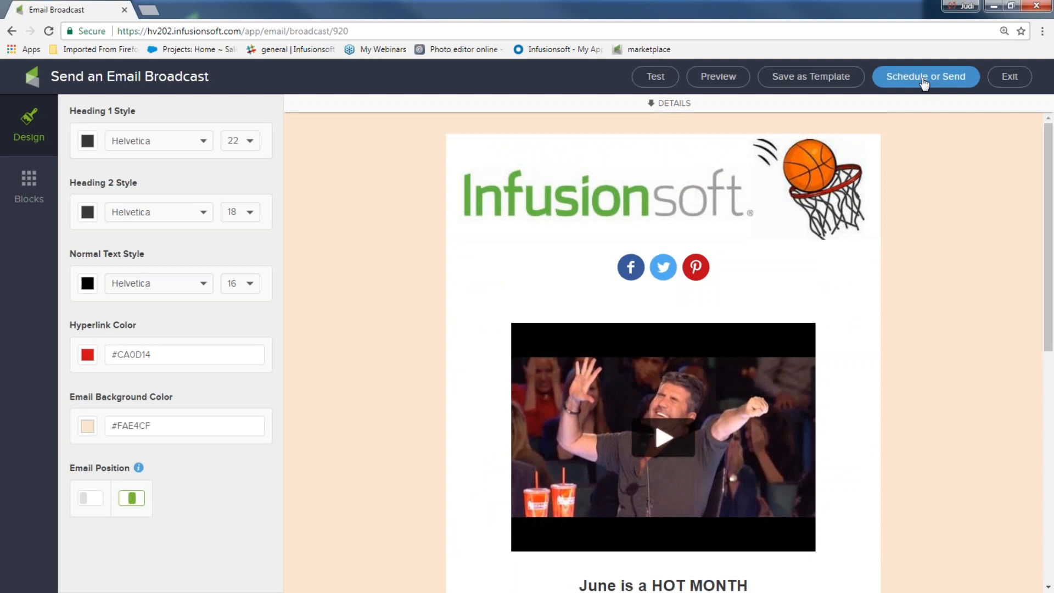
{"action": "left_click", "coordinate": [924, 81]}
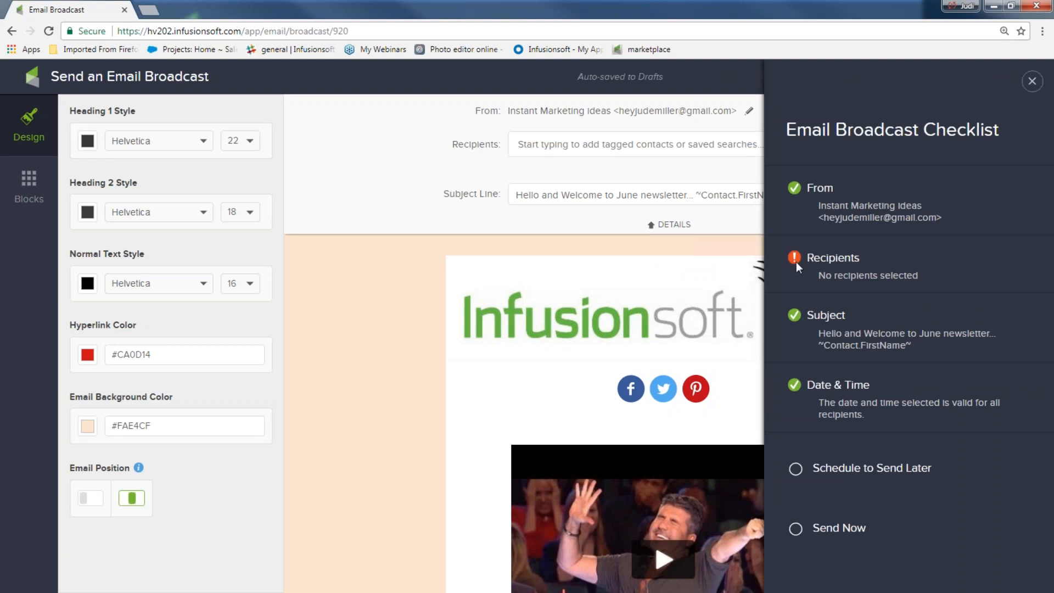
{"action": "left_click", "coordinate": [712, 227]}
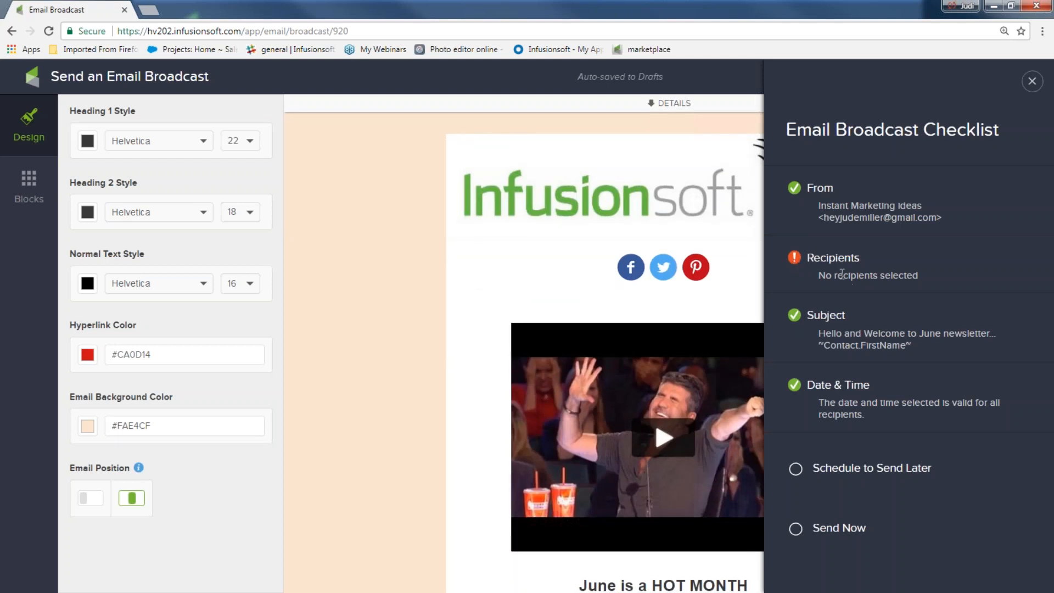
{"action": "left_click", "coordinate": [655, 106]}
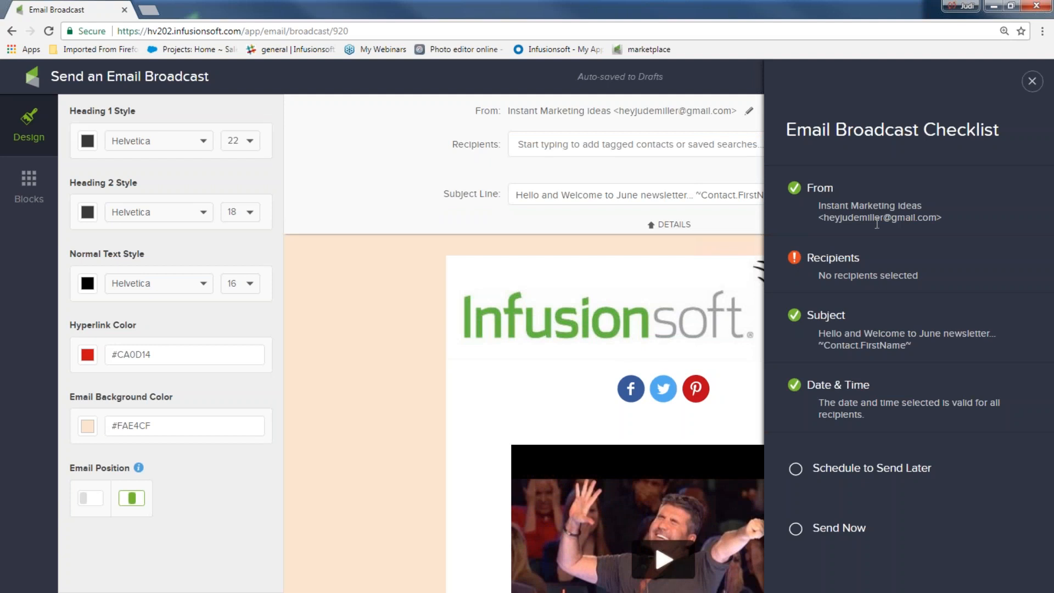
{"action": "left_click", "coordinate": [1032, 81]}
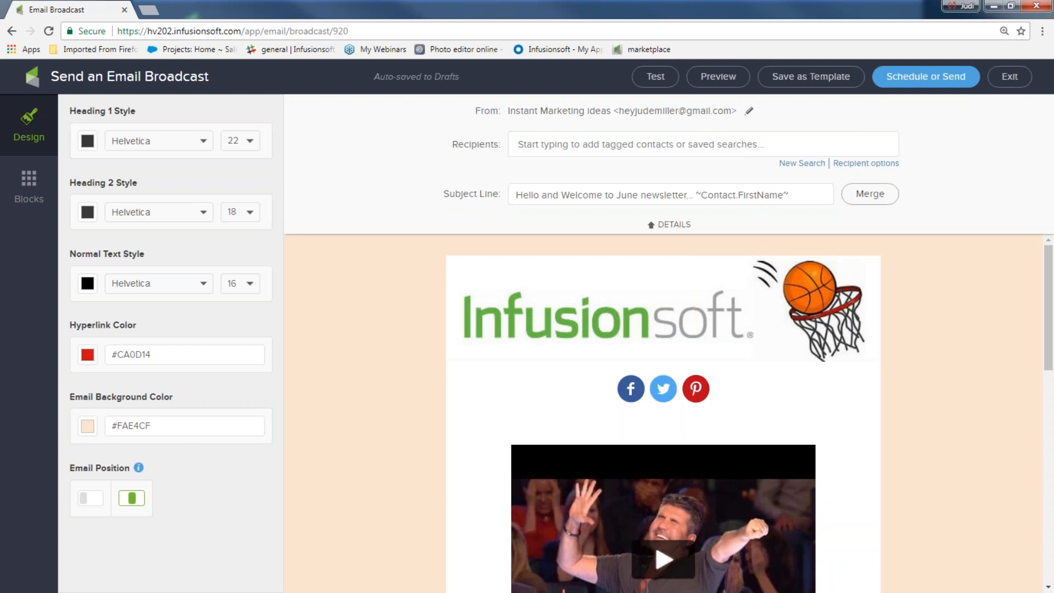
Add the saved search "June Attendees Webinar CRM" as recipients and remove it again
{"action": "left_click", "coordinate": [568, 146]}
{"action": "type", "text": "Ju"}
{"action": "key", "text": "Down"}
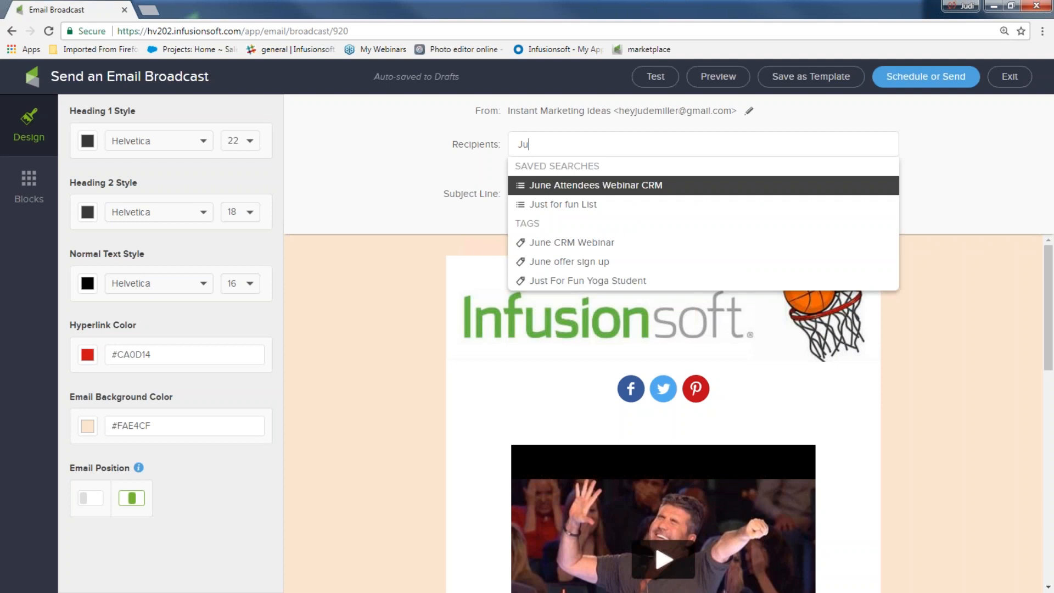
{"action": "key", "text": "Return"}
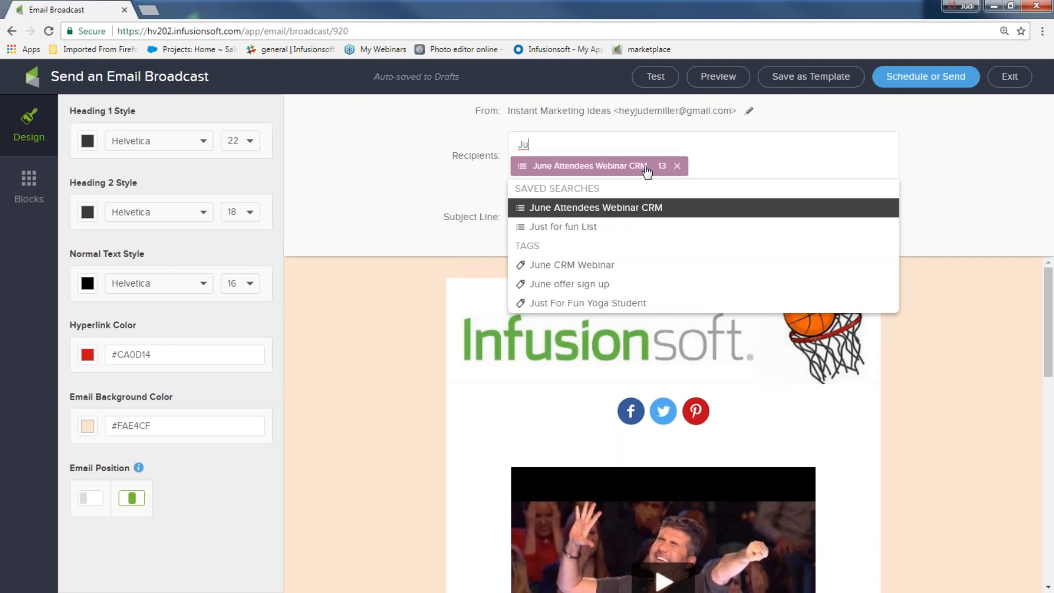
{"action": "left_click", "coordinate": [678, 166]}
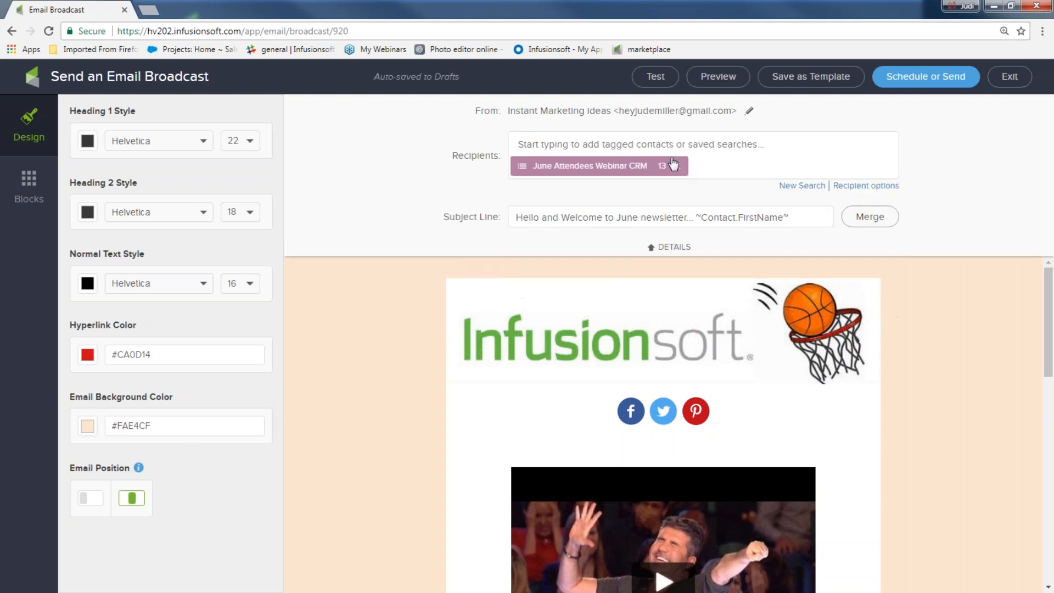
{"action": "left_click", "coordinate": [674, 165]}
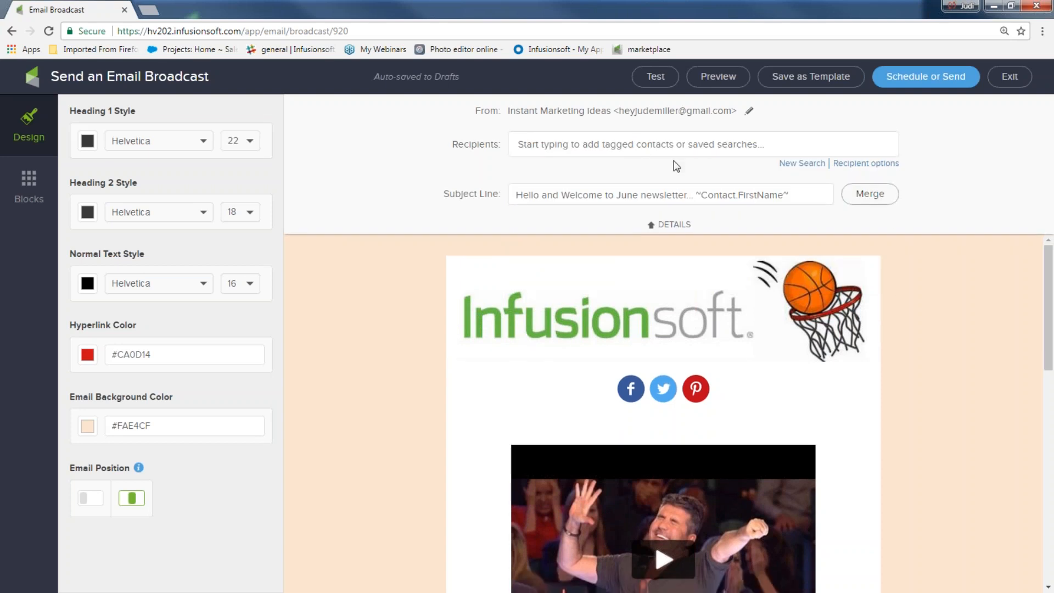
Find the "clicked on ideas" tag, add it as recipients and remove it again
{"action": "left_click", "coordinate": [638, 144]}
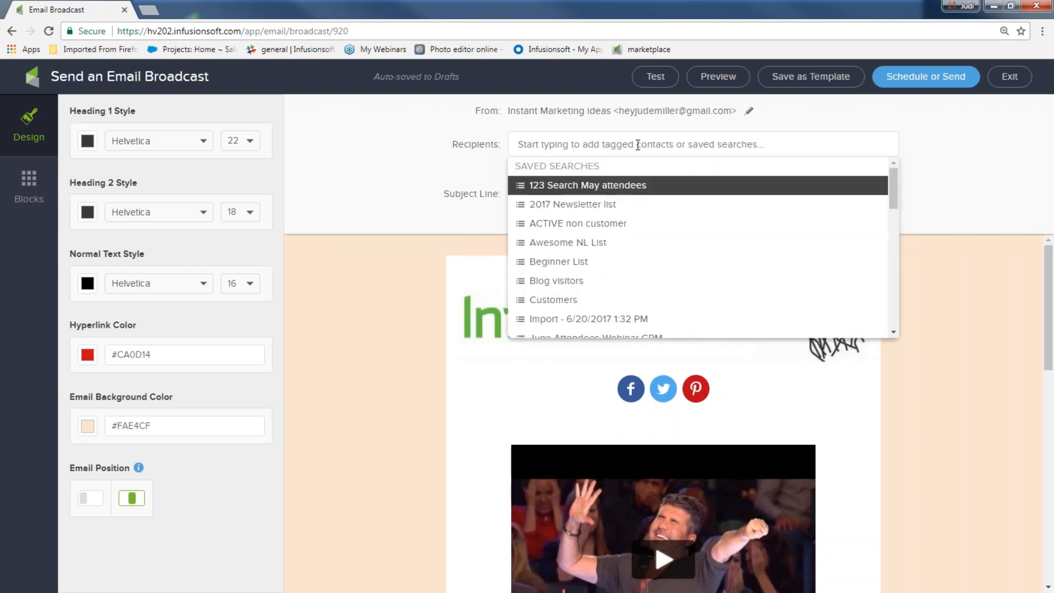
{"action": "type", "text": "click"}
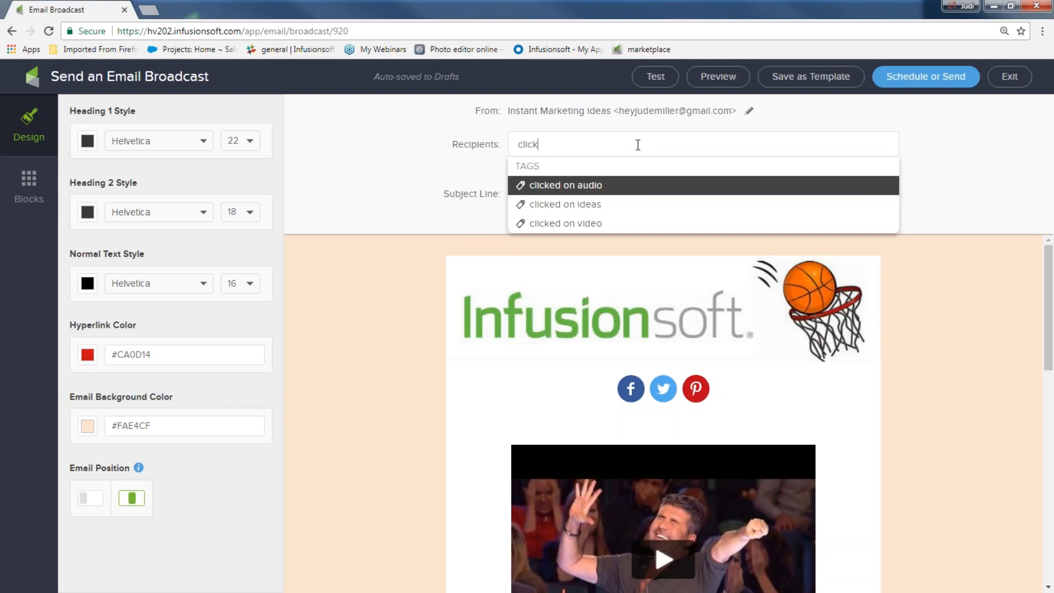
{"action": "left_click", "coordinate": [590, 204]}
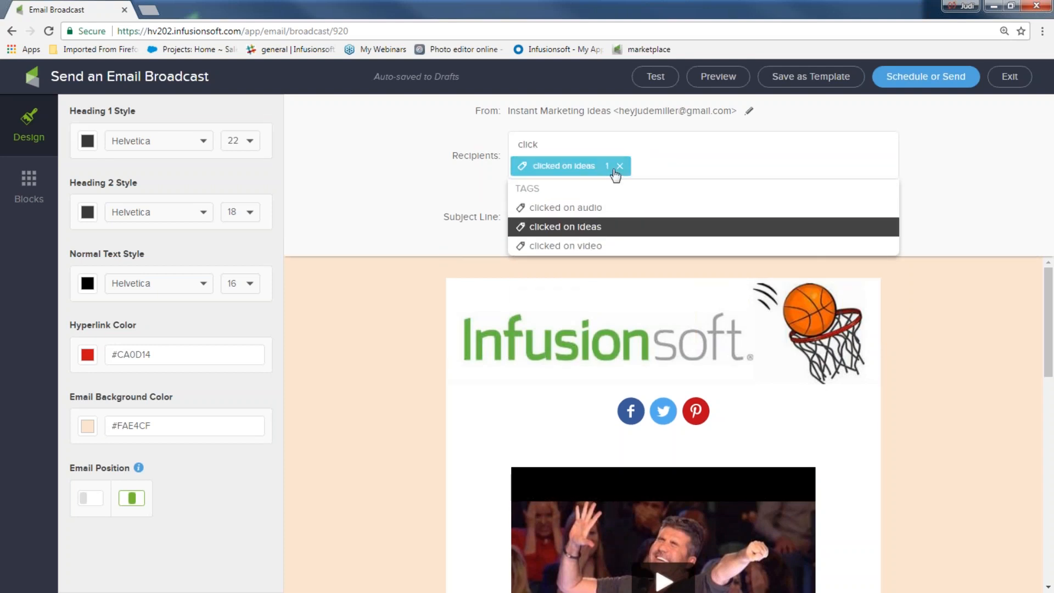
{"action": "left_click", "coordinate": [619, 166]}
{"action": "left_click", "coordinate": [619, 168]}
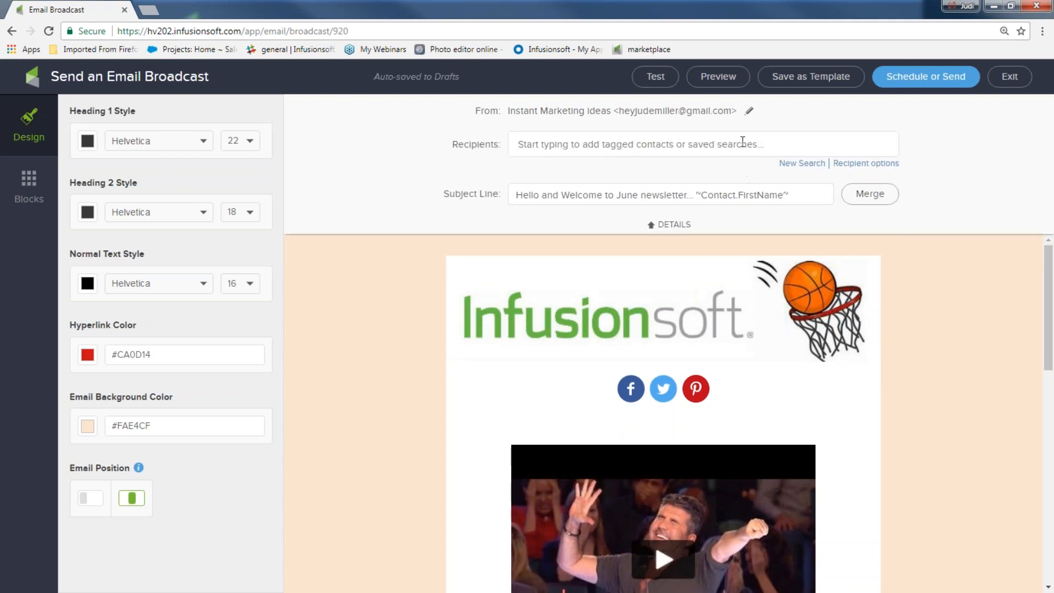
Create a recipient list from a new contact search without any criteria, and remove that list from the recipients
{"action": "left_click", "coordinate": [802, 164]}
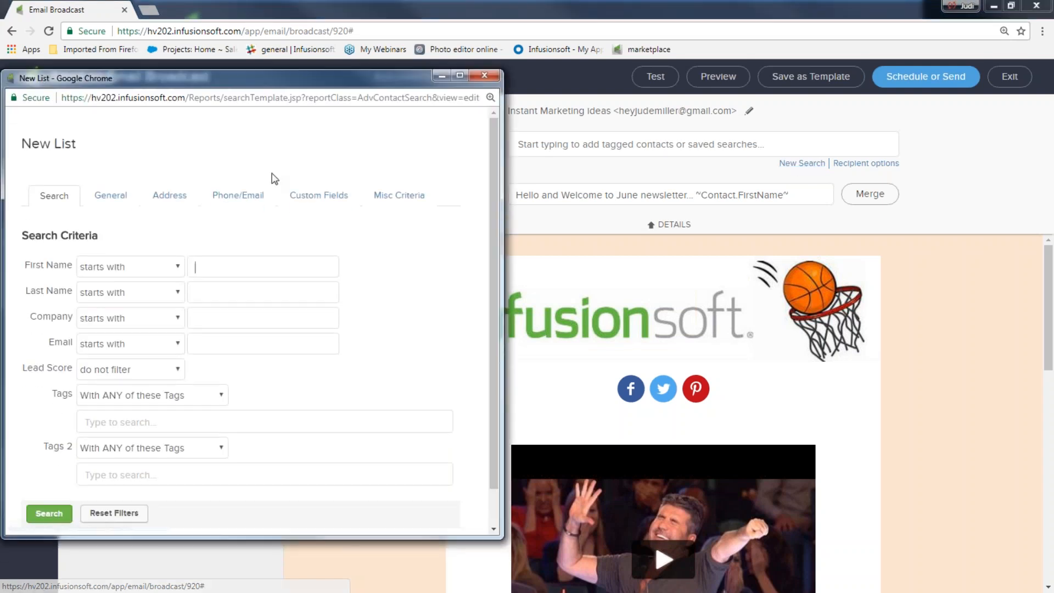
{"action": "left_click_drag", "start_coordinate": [361, 82], "coordinate": [394, 60]}
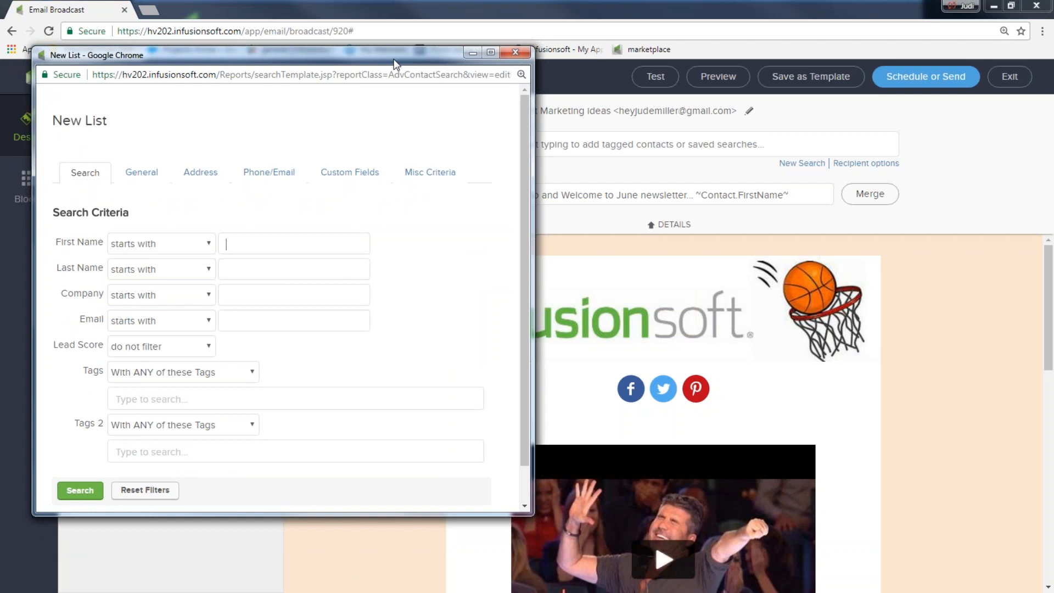
{"action": "left_click", "coordinate": [79, 490]}
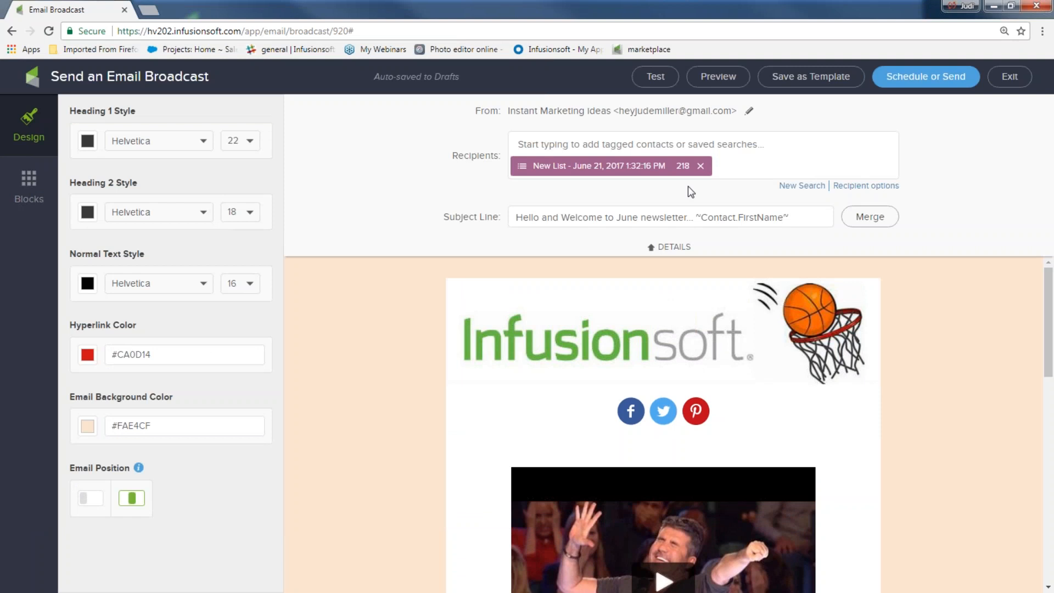
{"action": "left_click", "coordinate": [701, 166]}
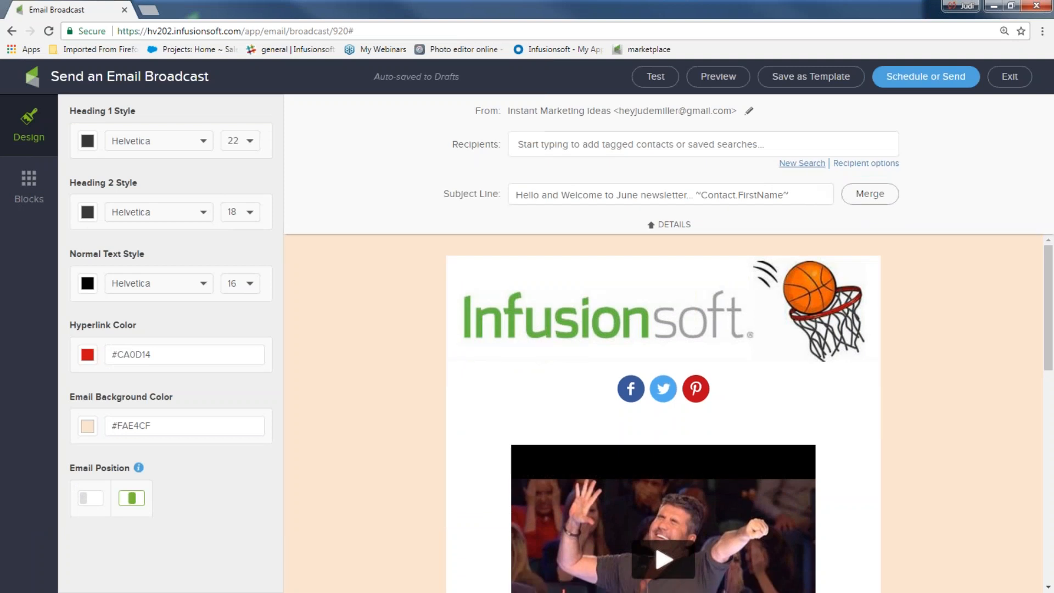
Create a recipient list with a new contact search that filters on the start of the contact's first name
{"action": "left_click", "coordinate": [811, 165]}
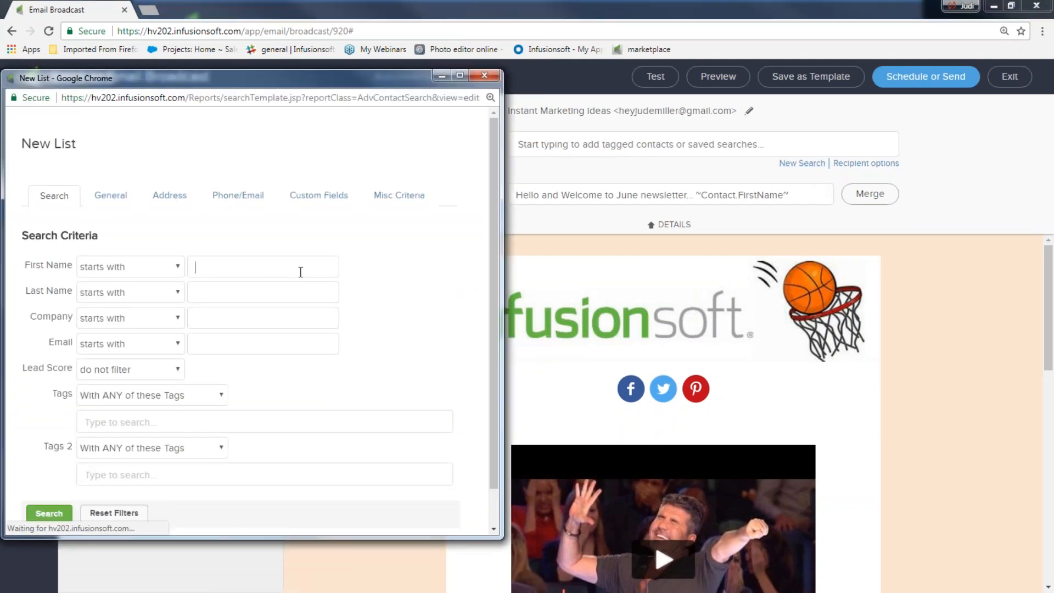
{"action": "type", "text": "Abe"}
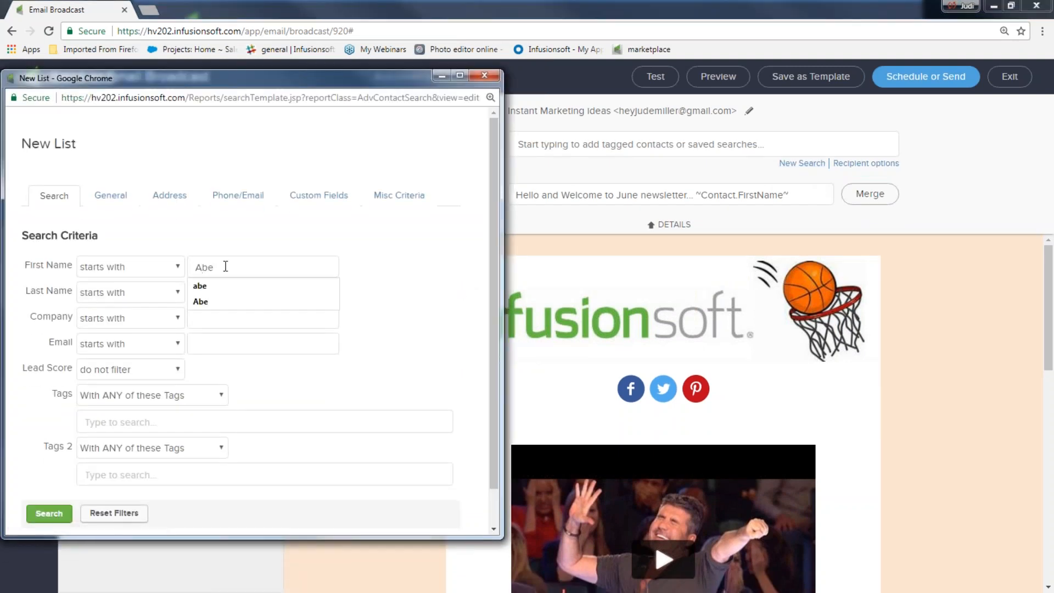
{"action": "left_click", "coordinate": [210, 300]}
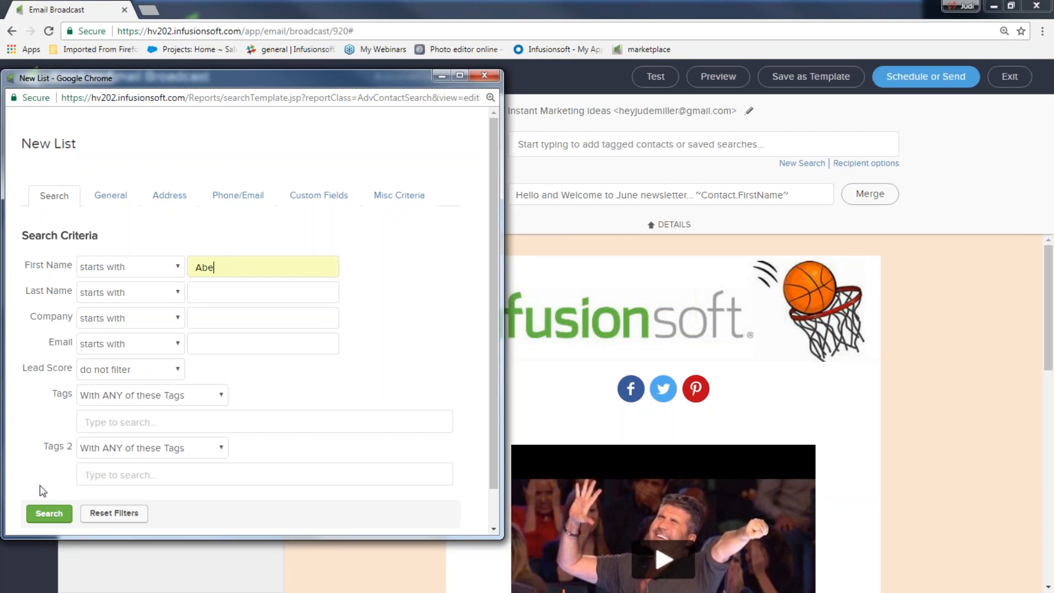
{"action": "left_click", "coordinate": [48, 514]}
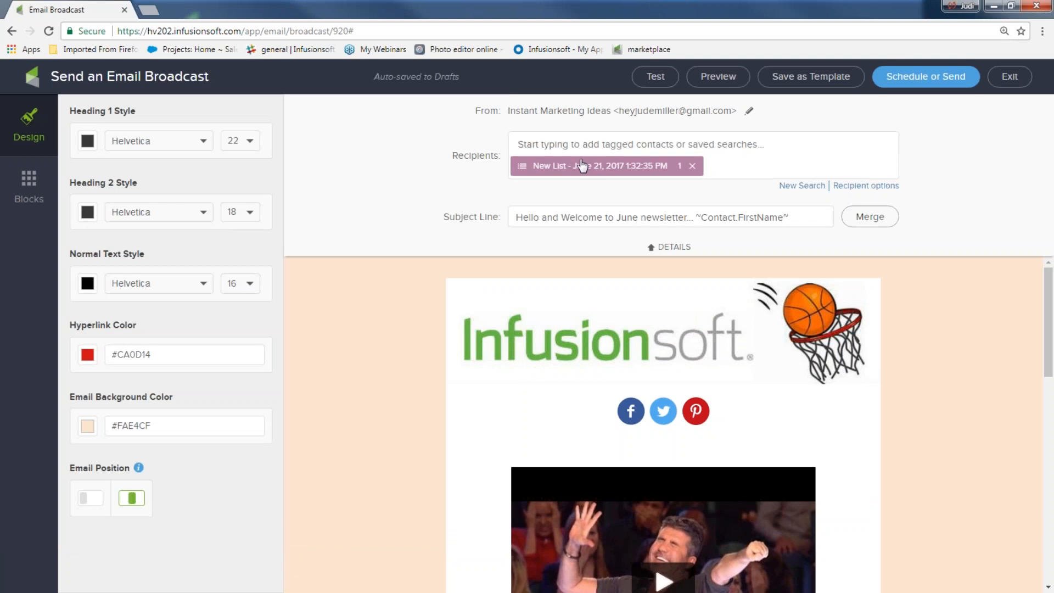
Check the broadcast checklist and scheduling options, and send the broadcast immediately
{"action": "left_click", "coordinate": [911, 81]}
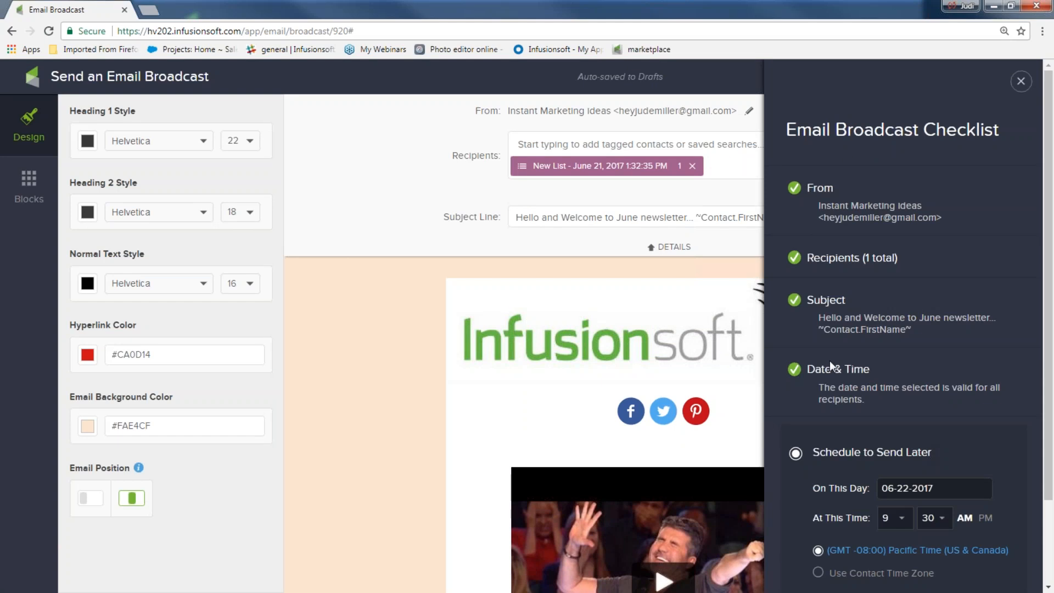
{"action": "scroll", "coordinate": [826, 349], "scroll_direction": "down", "scroll_amount": 2}
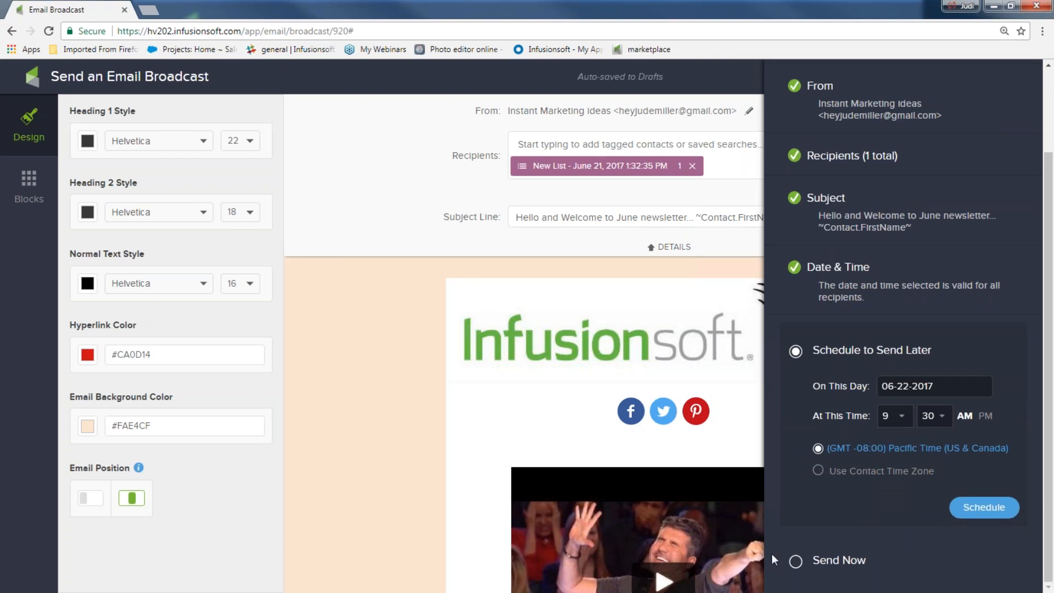
{"action": "left_click", "coordinate": [796, 565]}
{"action": "left_click", "coordinate": [973, 566]}
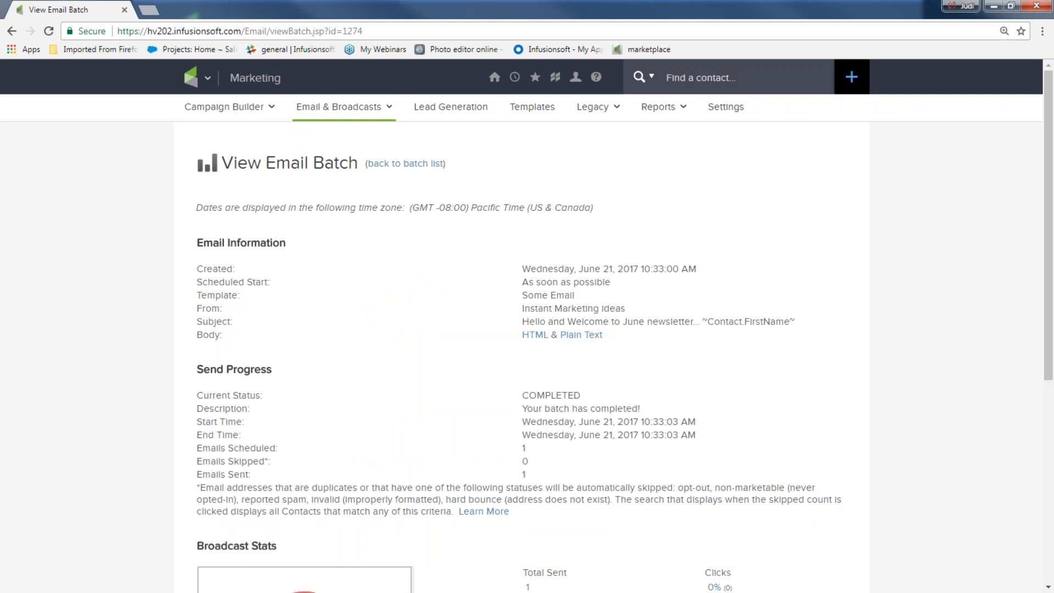
Review the sent batch's email information, send progress, broadcast stats and social reach
{"action": "scroll", "coordinate": [110, 455], "scroll_direction": "down", "scroll_amount": 6}
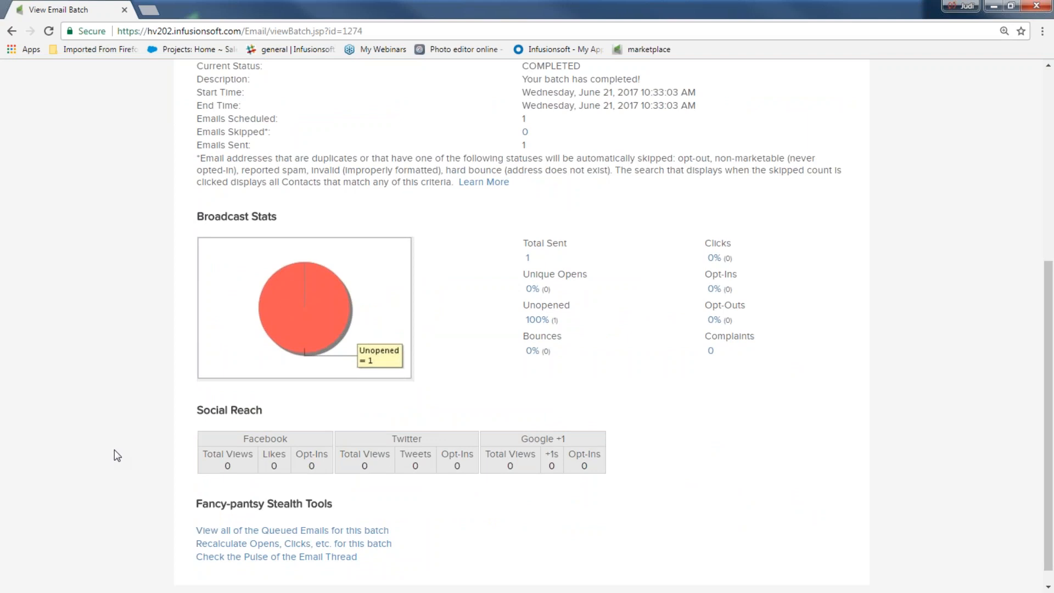
{"action": "mouse_move", "coordinate": [314, 297]}
{"action": "scroll", "coordinate": [527, 329], "scroll_direction": "up", "scroll_amount": 6}
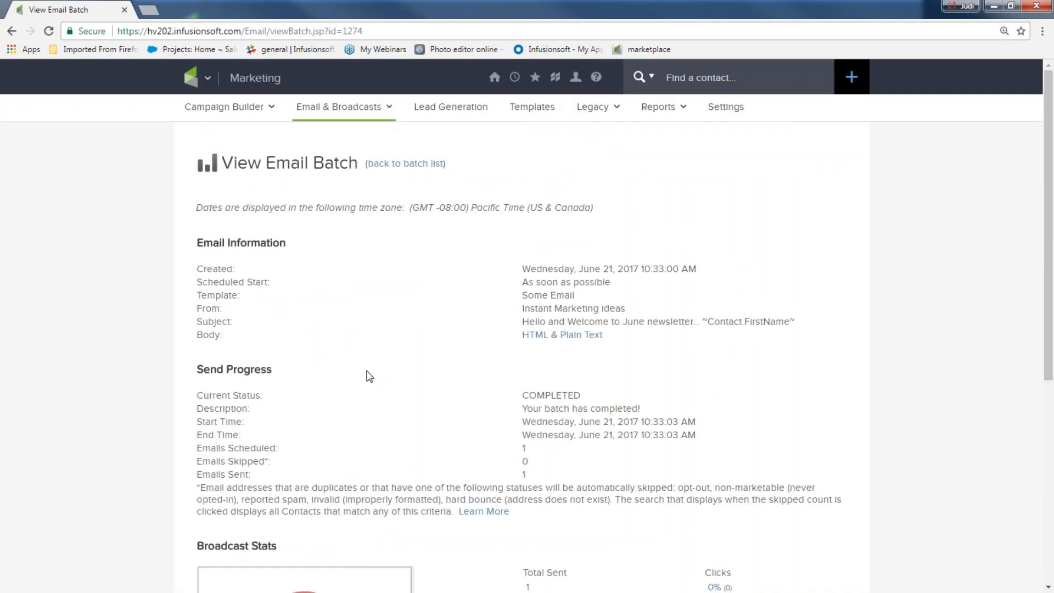
{"action": "scroll", "coordinate": [369, 376], "scroll_direction": "down", "scroll_amount": 3}
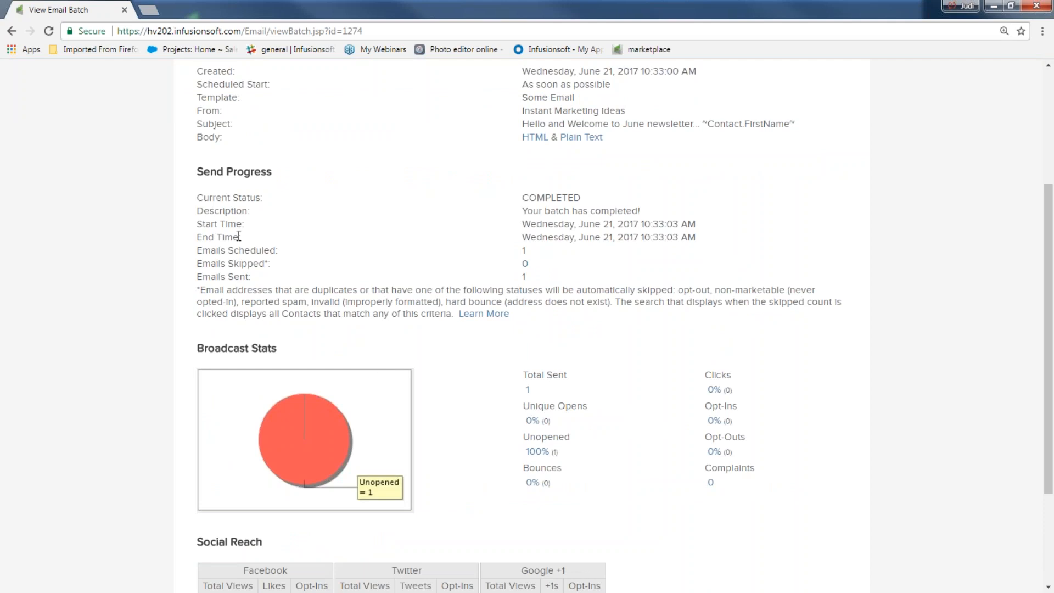
{"action": "scroll", "coordinate": [163, 283], "scroll_direction": "up", "scroll_amount": 3}
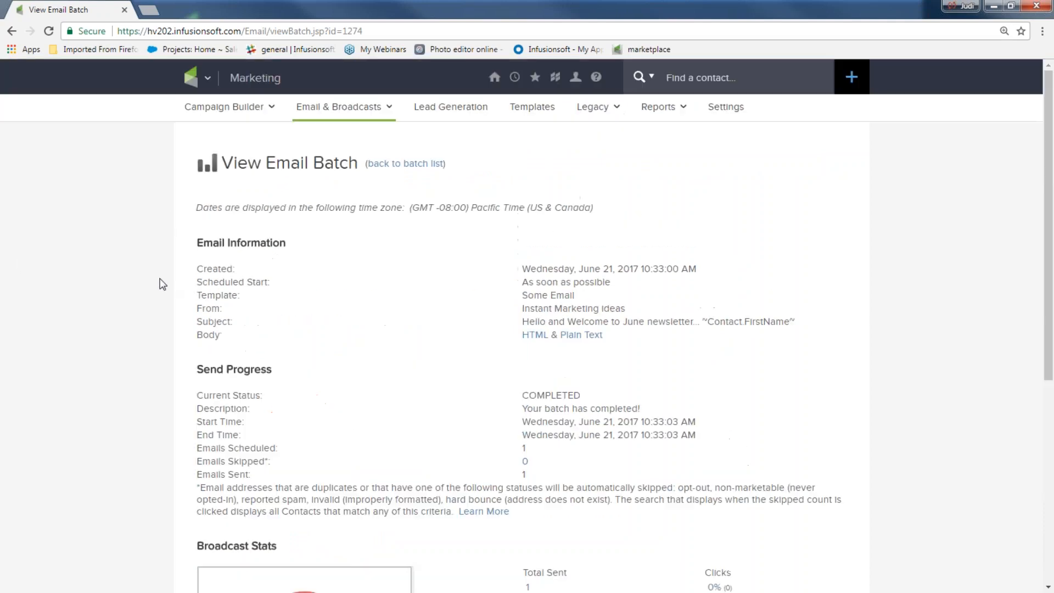
Open the Email Broadcasts report from the marketing reports and highlight the name of the June newsletter broadcast
{"action": "left_click", "coordinate": [195, 78]}
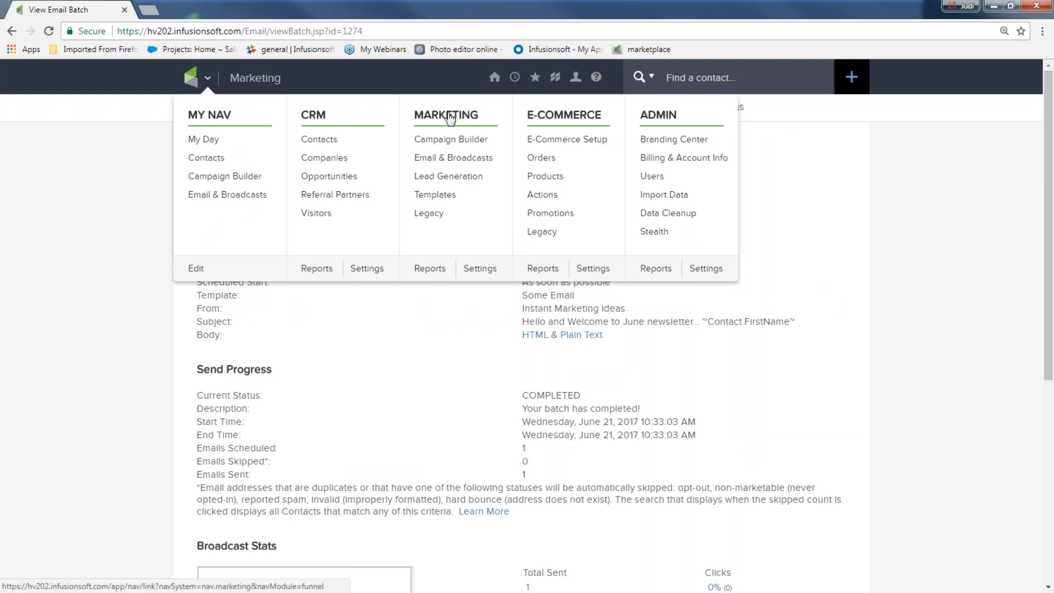
{"action": "left_click", "coordinate": [430, 269]}
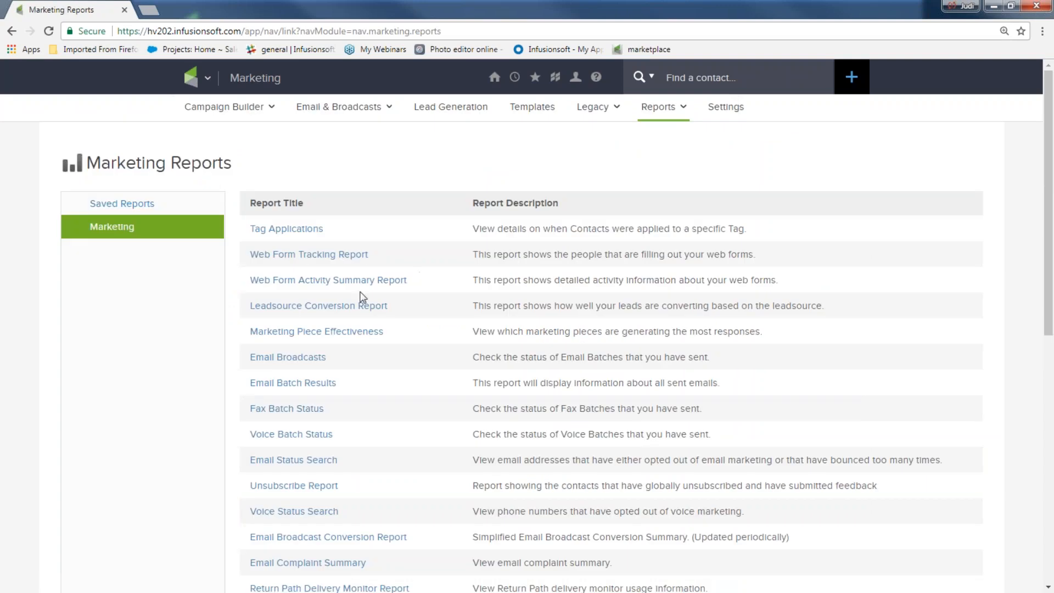
{"action": "left_click", "coordinate": [276, 360]}
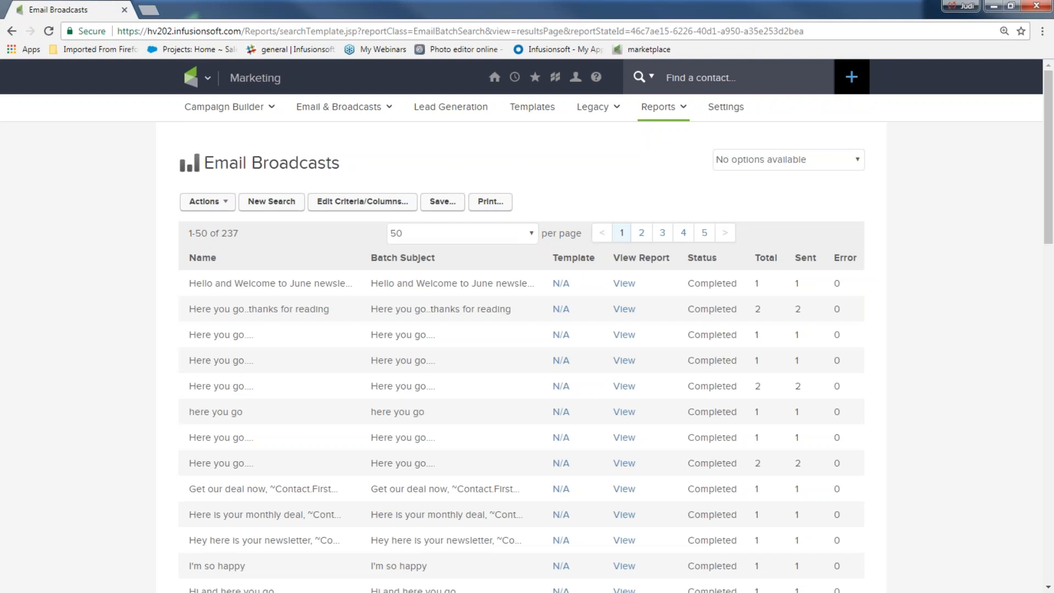
{"action": "left_click_drag", "start_coordinate": [188, 288], "coordinate": [351, 277]}
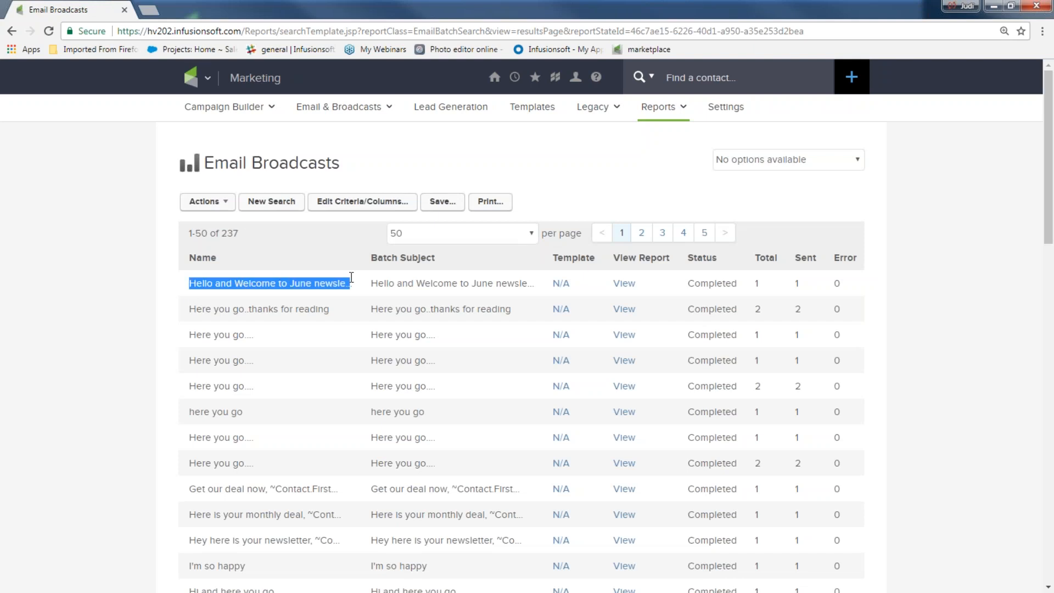
Open the June newsletter broadcast's report and review its email information, send progress and broadcast stats
{"action": "left_click", "coordinate": [625, 287]}
{"action": "scroll", "coordinate": [440, 317], "scroll_direction": "down", "scroll_amount": 2}
{"action": "scroll", "coordinate": [439, 317], "scroll_direction": "down", "scroll_amount": 2}
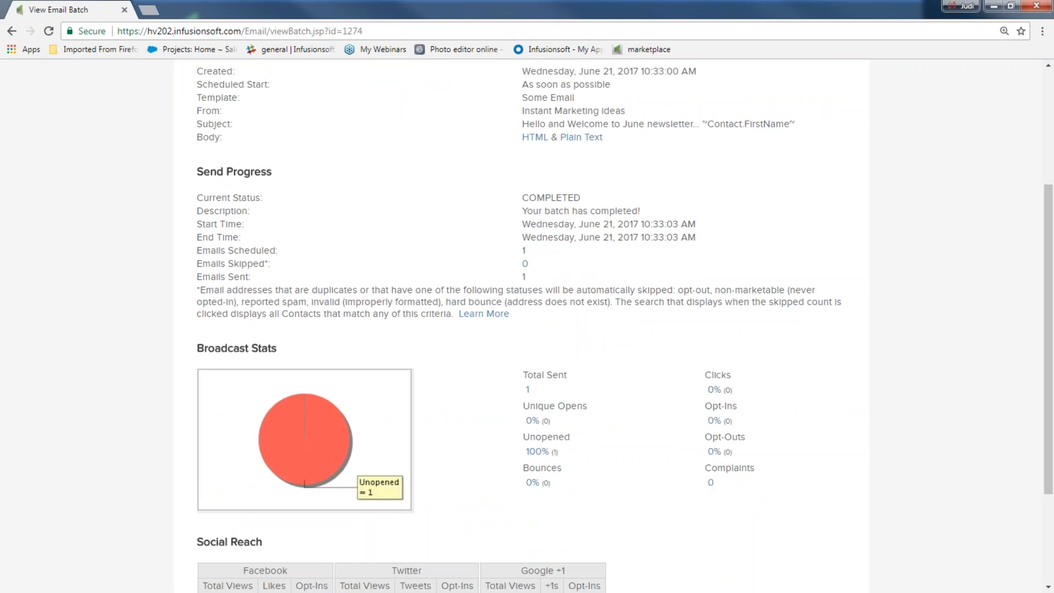
{"action": "scroll", "coordinate": [369, 277], "scroll_direction": "up", "scroll_amount": 4}
Start a new email broadcast from the saved "newsletter 2" template
{"action": "left_click", "coordinate": [193, 79]}
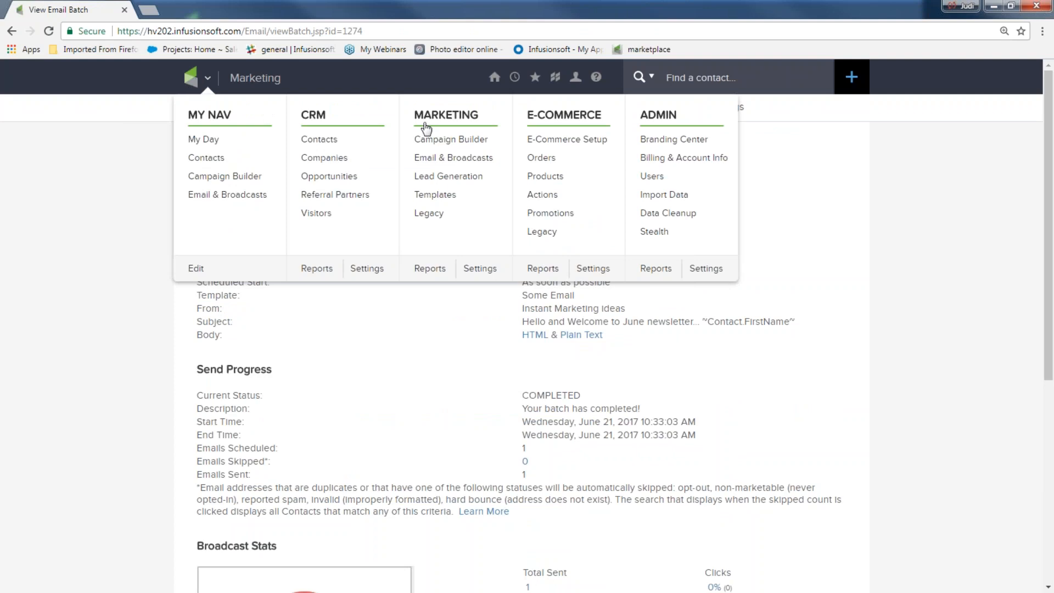
{"action": "left_click", "coordinate": [453, 158]}
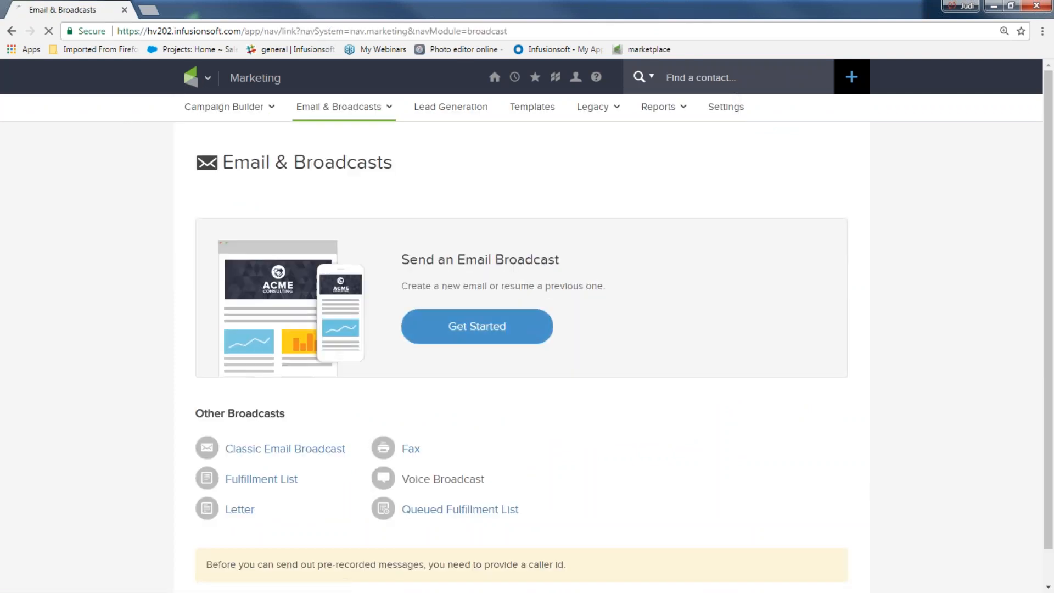
{"action": "left_click", "coordinate": [477, 326]}
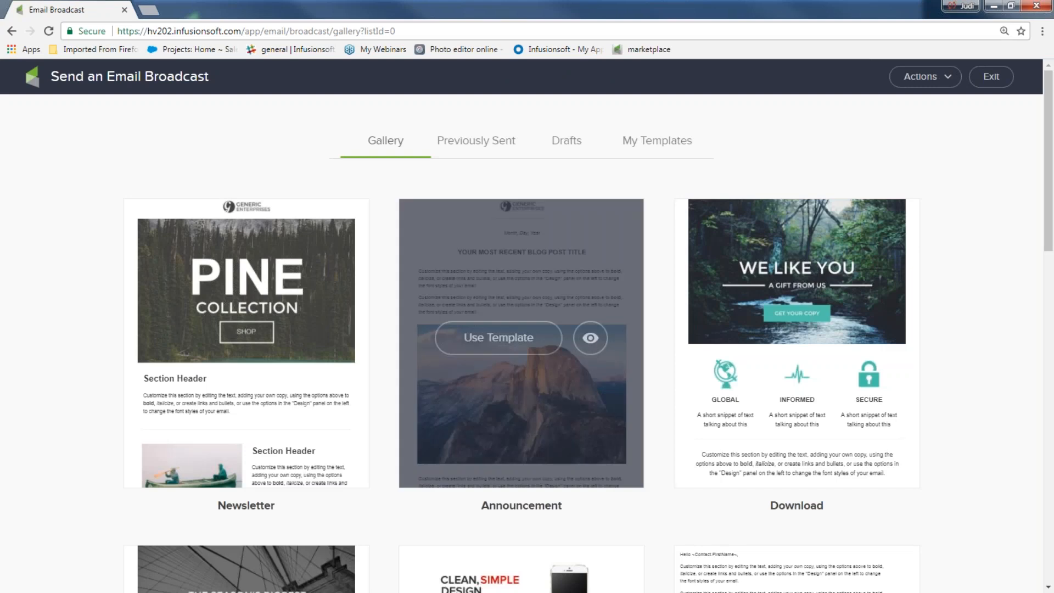
{"action": "left_click", "coordinate": [662, 141]}
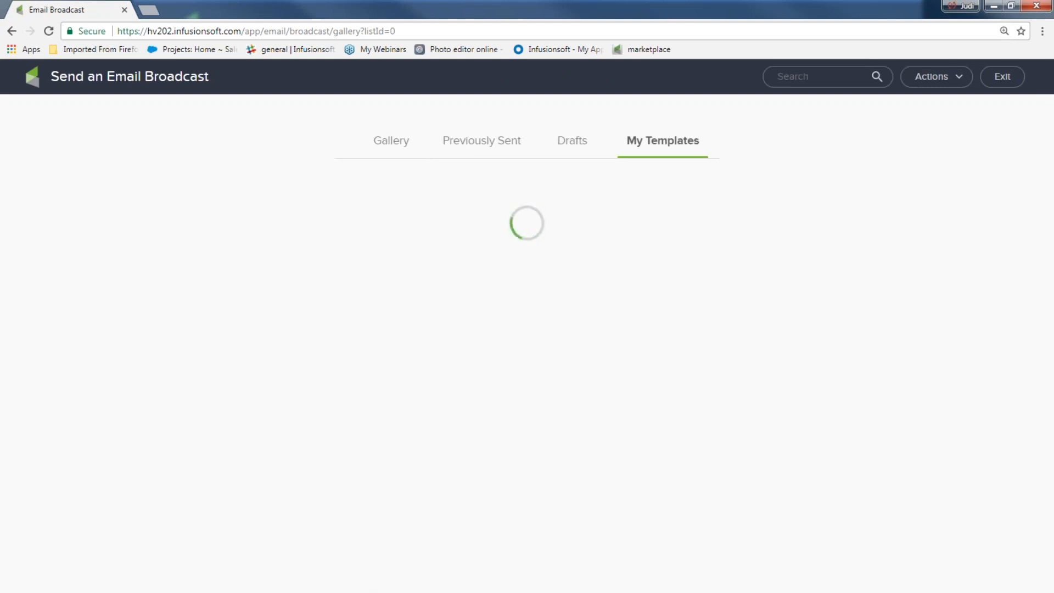
{"action": "mouse_move", "coordinate": [503, 259]}
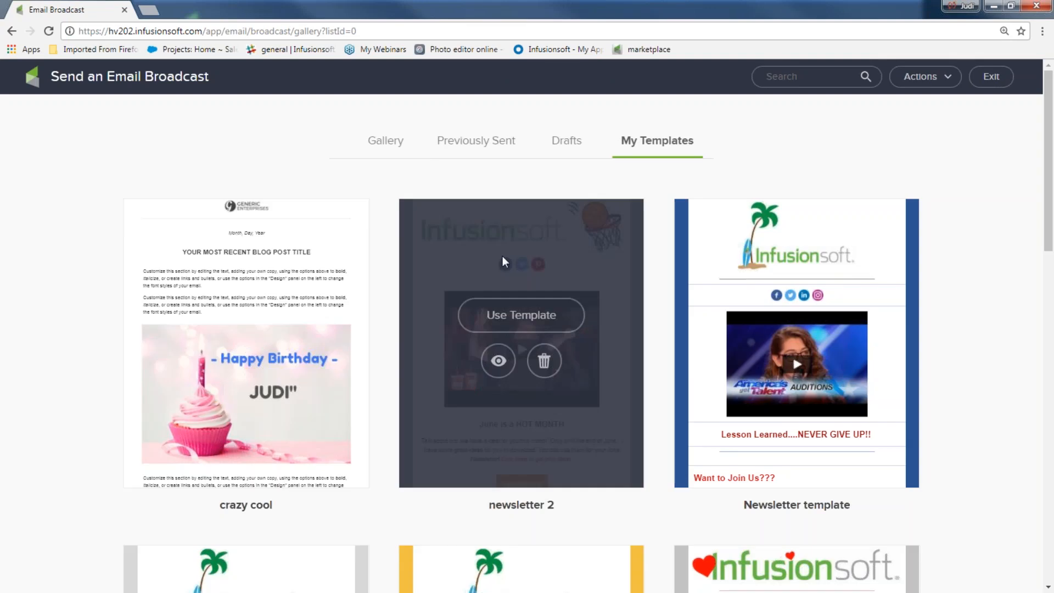
{"action": "left_click", "coordinate": [507, 314]}
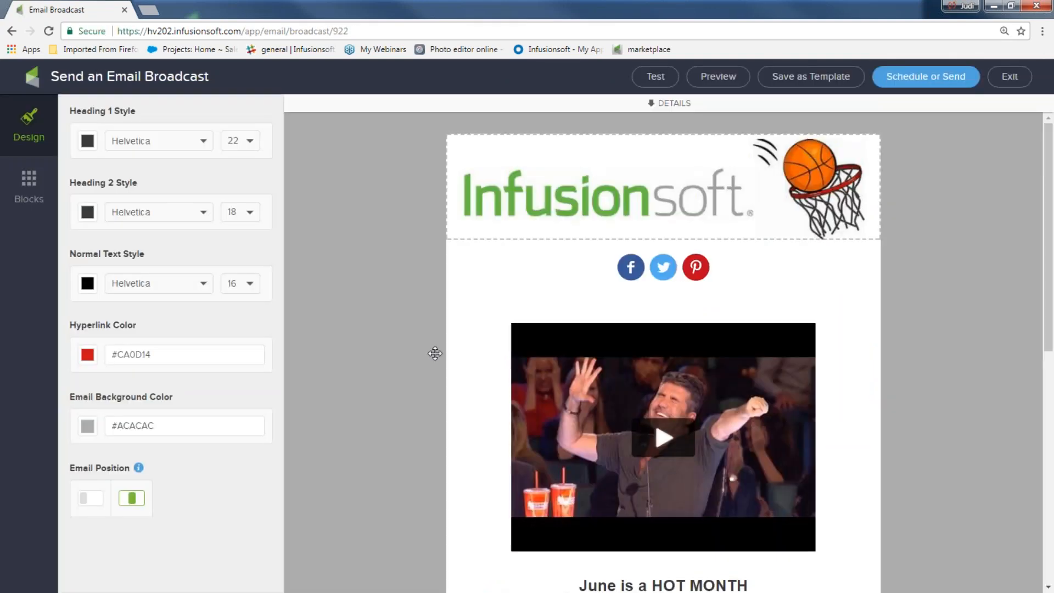
Check the broadcast checklist and the saved searches offered as recipients, and close the checklist
{"action": "left_click", "coordinate": [905, 77]}
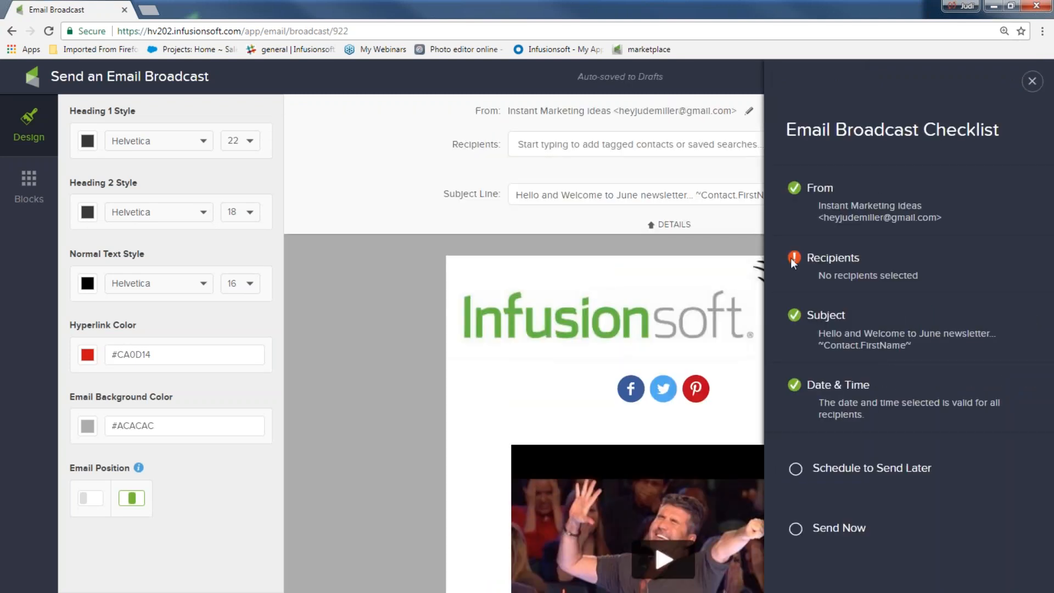
{"action": "left_click", "coordinate": [538, 146]}
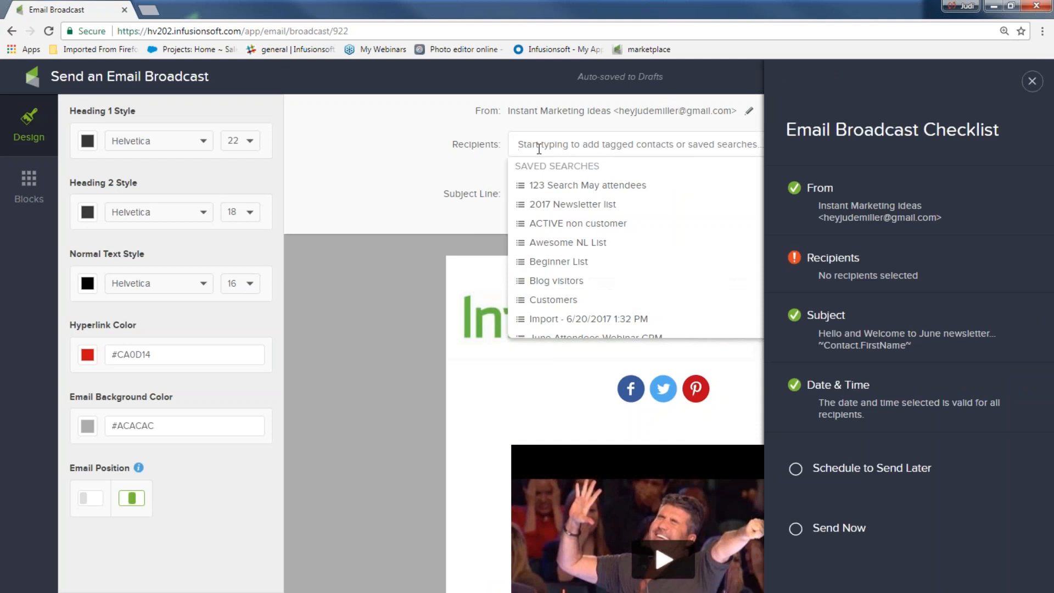
{"action": "left_click", "coordinate": [1033, 83]}
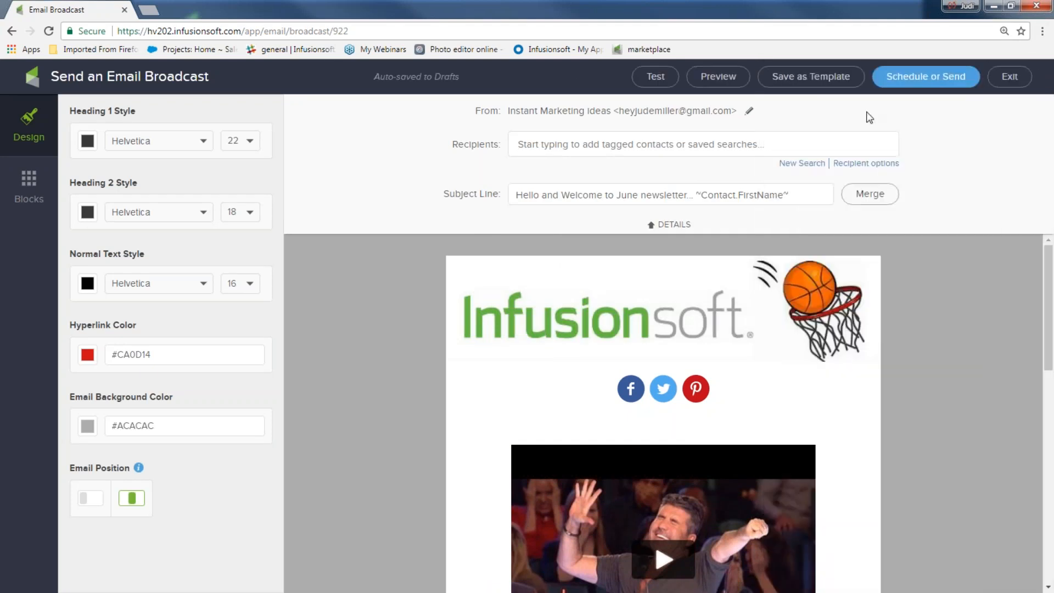
Add a recipient list through a new contact search, entering the start of the contact's first name as the filter
{"action": "left_click", "coordinate": [816, 164]}
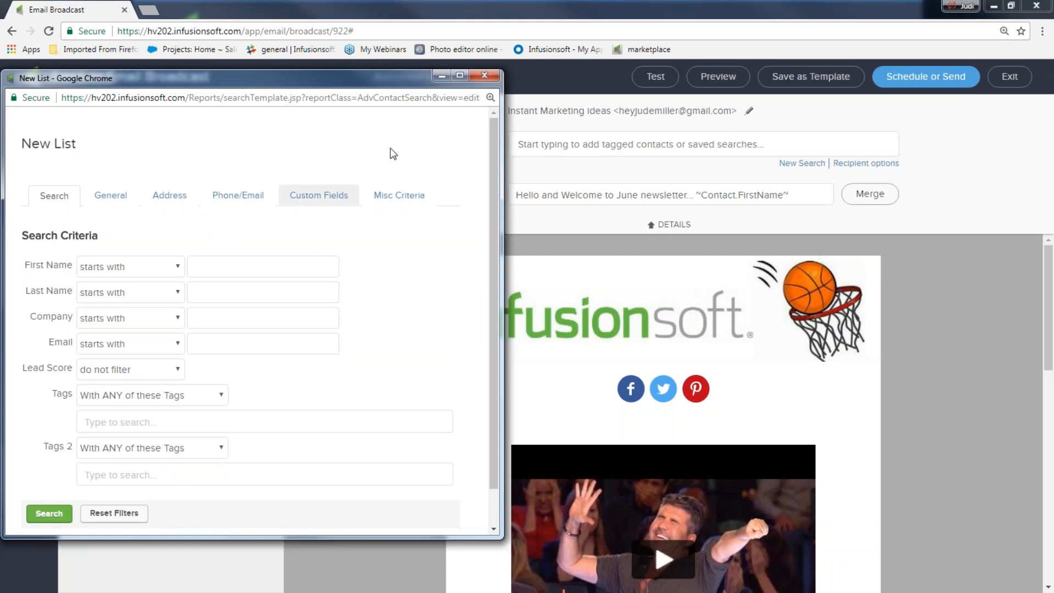
{"action": "left_click_drag", "start_coordinate": [509, 165], "coordinate": [704, 165]}
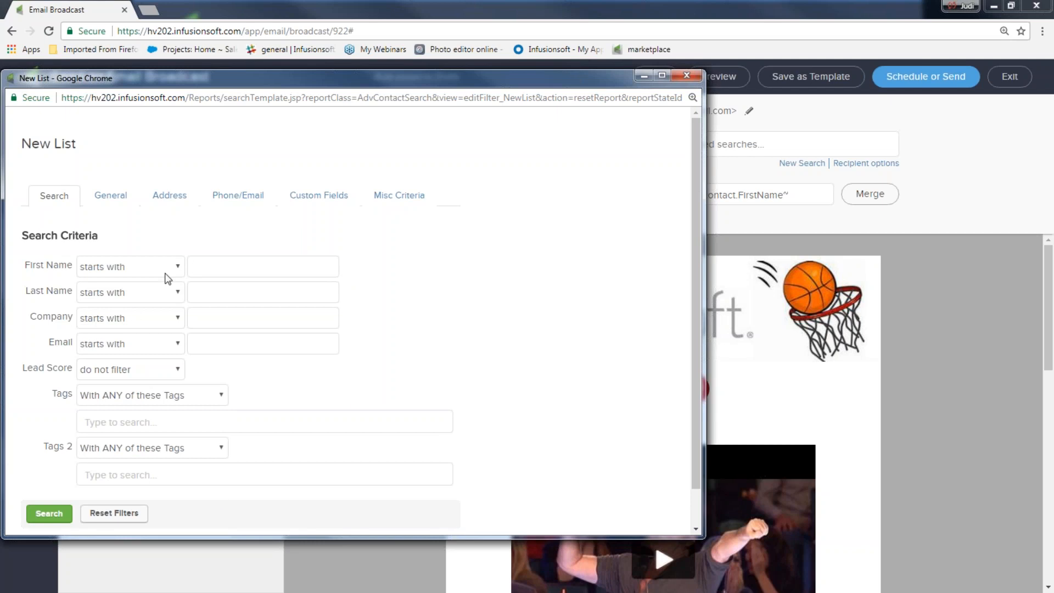
{"action": "type", "text": "Heath"}
{"action": "left_click", "coordinate": [258, 286]}
{"action": "left_click", "coordinate": [49, 513]}
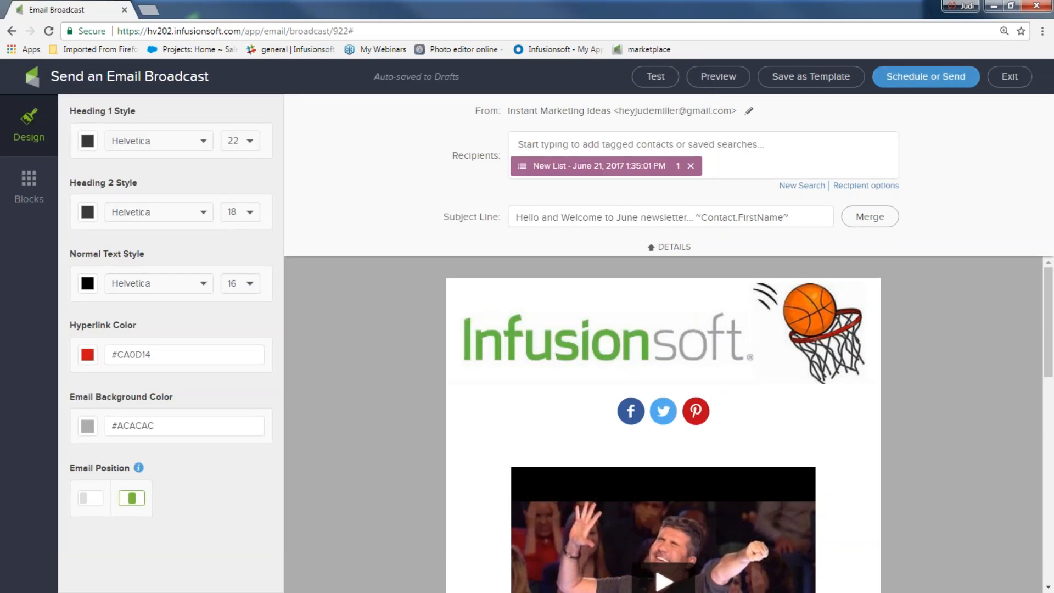
Set the newsletter broadcast to Send Now instead of being scheduled, and send it
{"action": "left_click", "coordinate": [912, 78]}
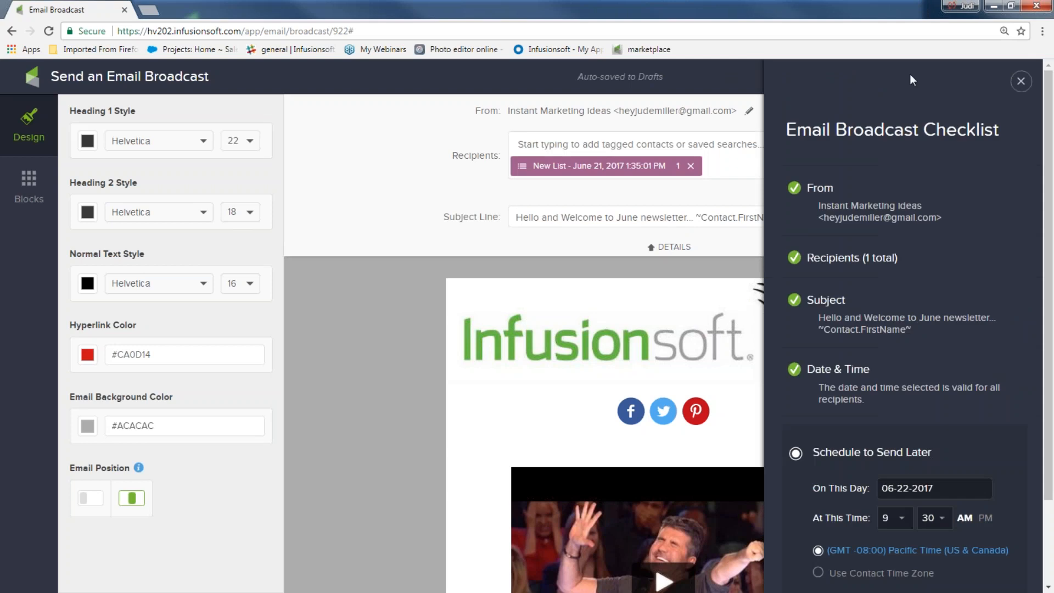
{"action": "scroll", "coordinate": [856, 549], "scroll_direction": "down", "scroll_amount": 1}
{"action": "left_click", "coordinate": [794, 563]}
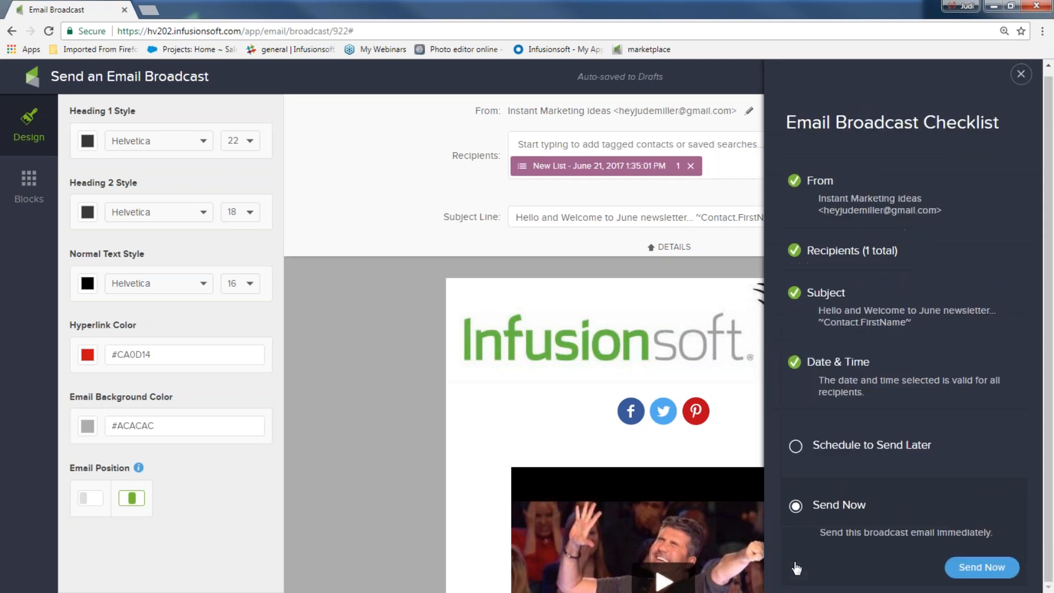
{"action": "left_click", "coordinate": [978, 569]}
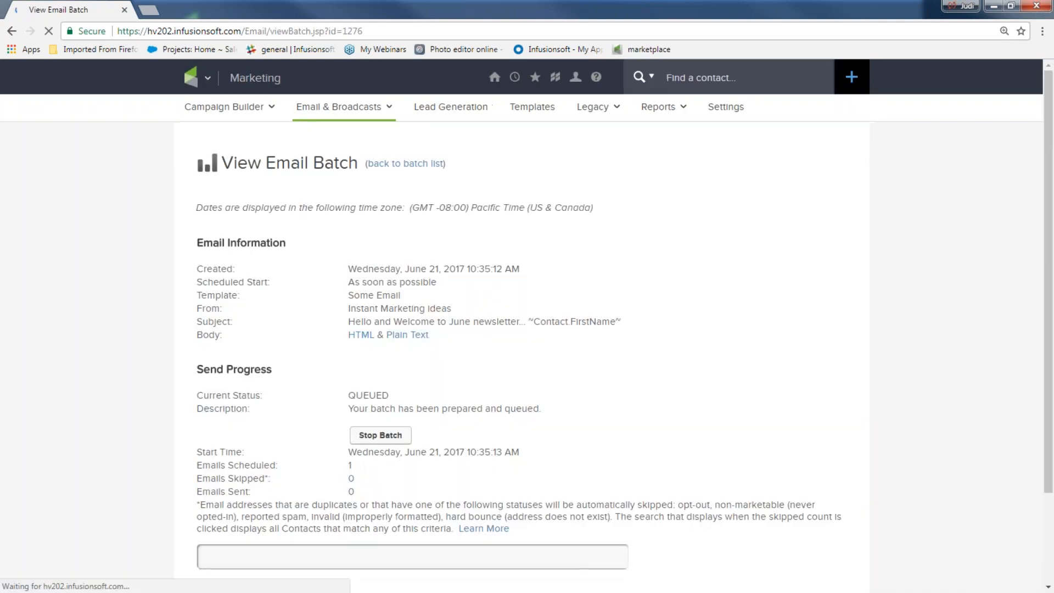
Review the newly sent batch's send progress and broadcast stats, and switch to the presentation slides
{"action": "scroll", "coordinate": [598, 444], "scroll_direction": "down", "scroll_amount": 2}
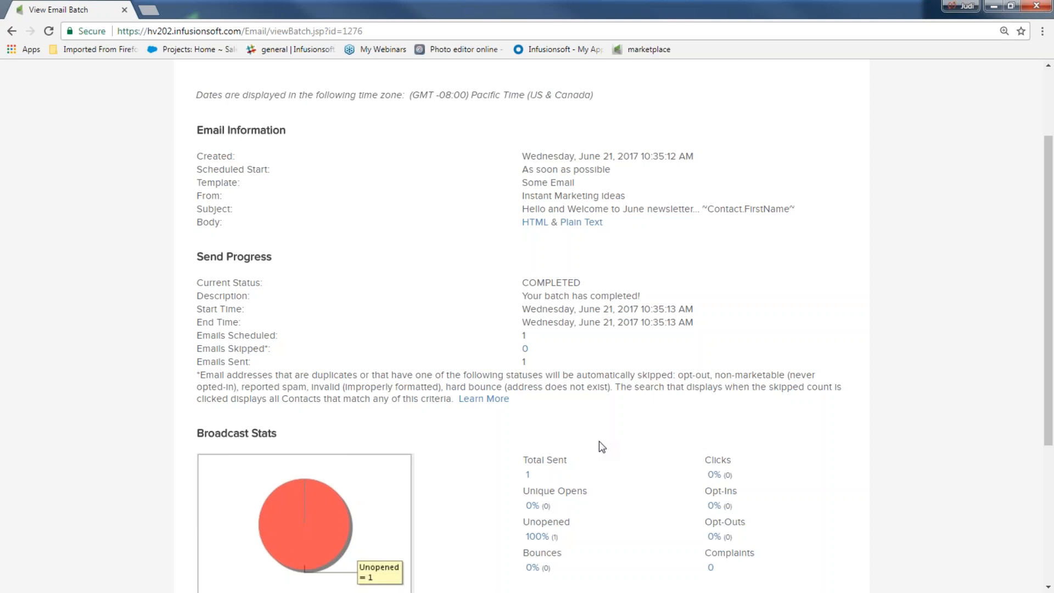
{"action": "scroll", "coordinate": [258, 340], "scroll_direction": "up", "scroll_amount": 2}
{"action": "left_click", "coordinate": [996, 10]}
{"action": "left_click", "coordinate": [785, 230]}
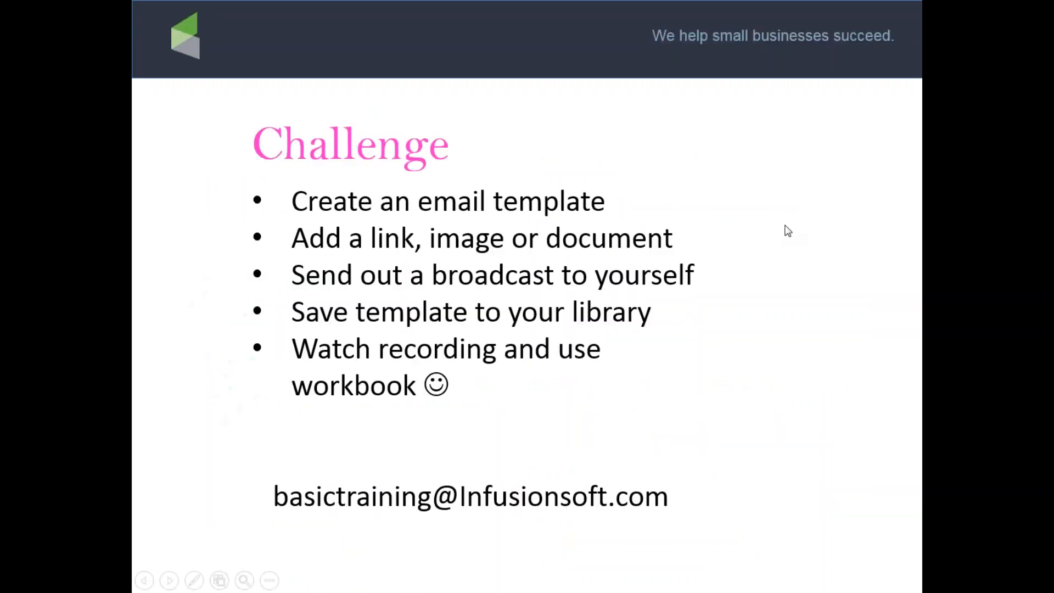
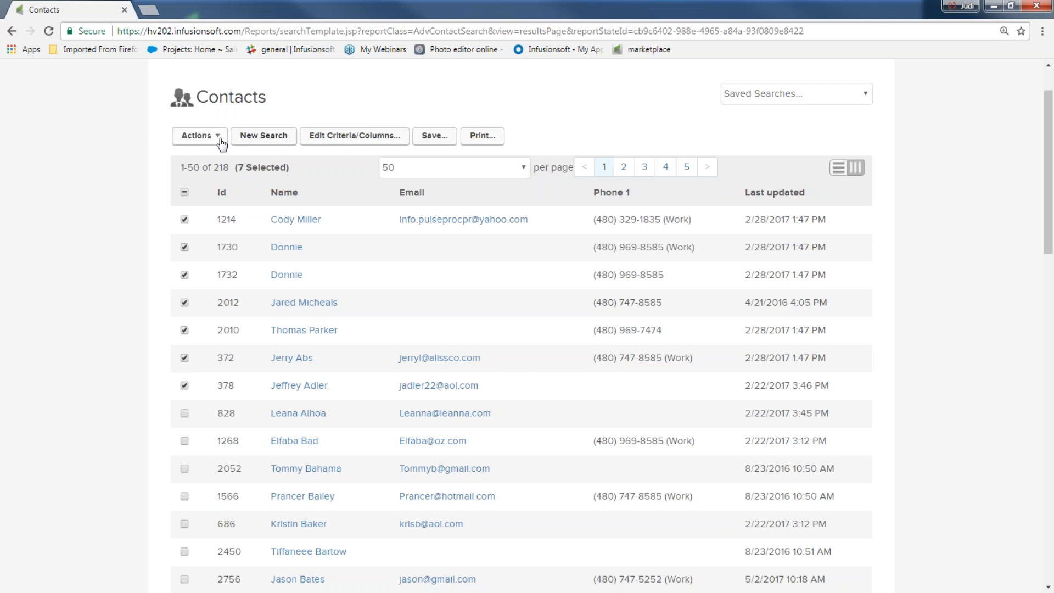
Examine the actions available for the selected contacts, including Send a Broadcast, without applying any
{"action": "left_click", "coordinate": [213, 137]}
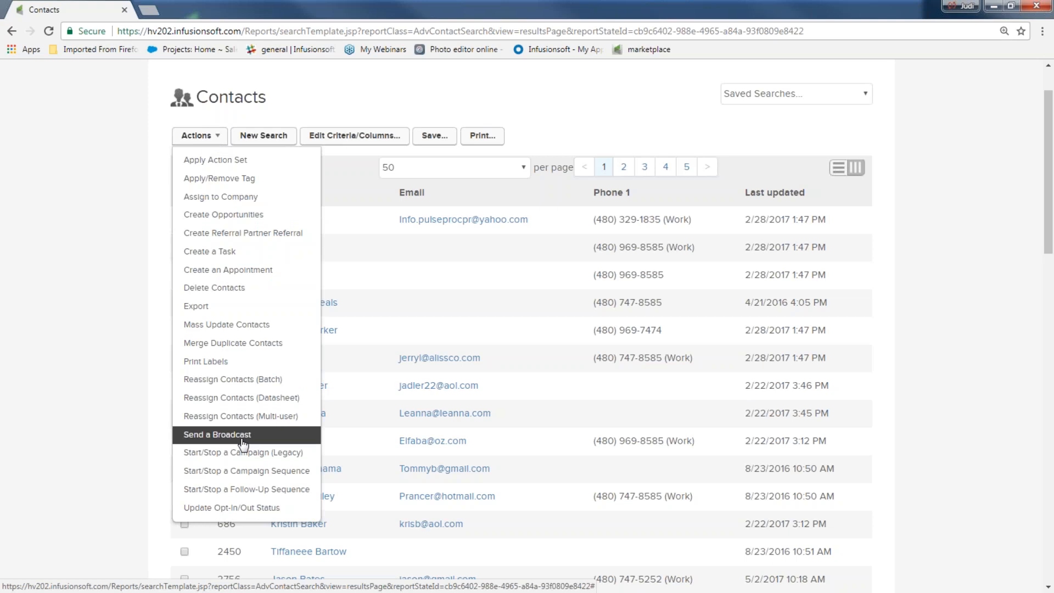
{"action": "left_click", "coordinate": [146, 401]}
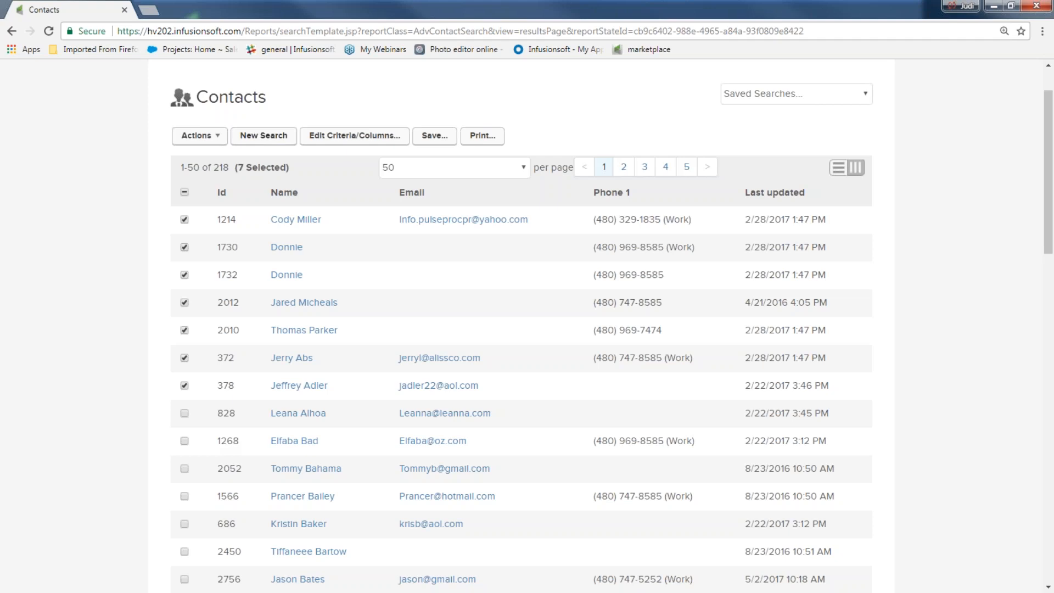
Open the Marketplace listing of apps to browse the available integrations
{"action": "scroll", "coordinate": [581, 106], "scroll_direction": "up", "scroll_amount": 2}
{"action": "mouse_move", "coordinate": [557, 79]}
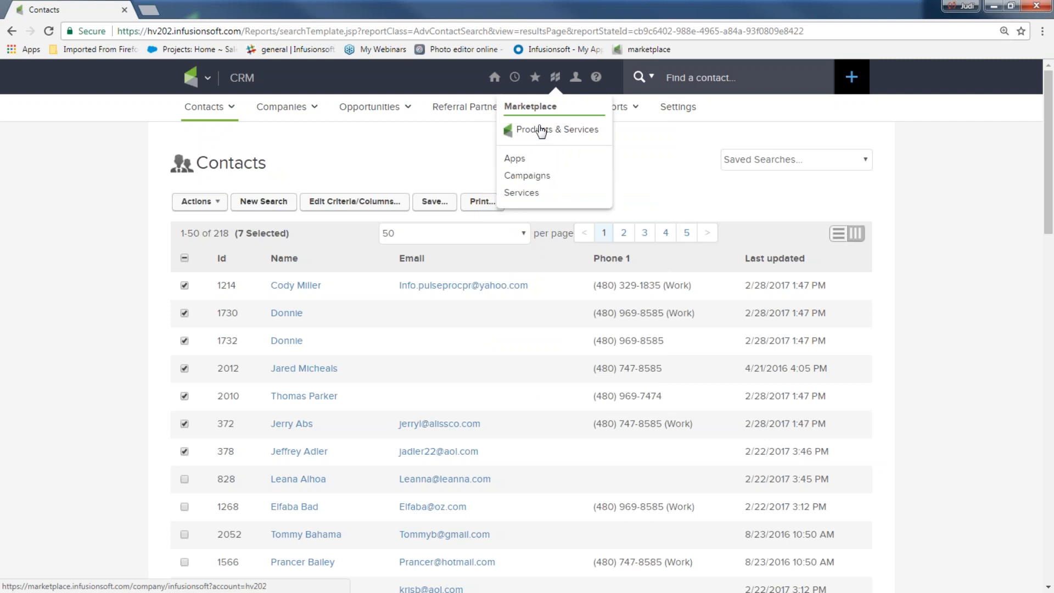
{"action": "left_click", "coordinate": [516, 159]}
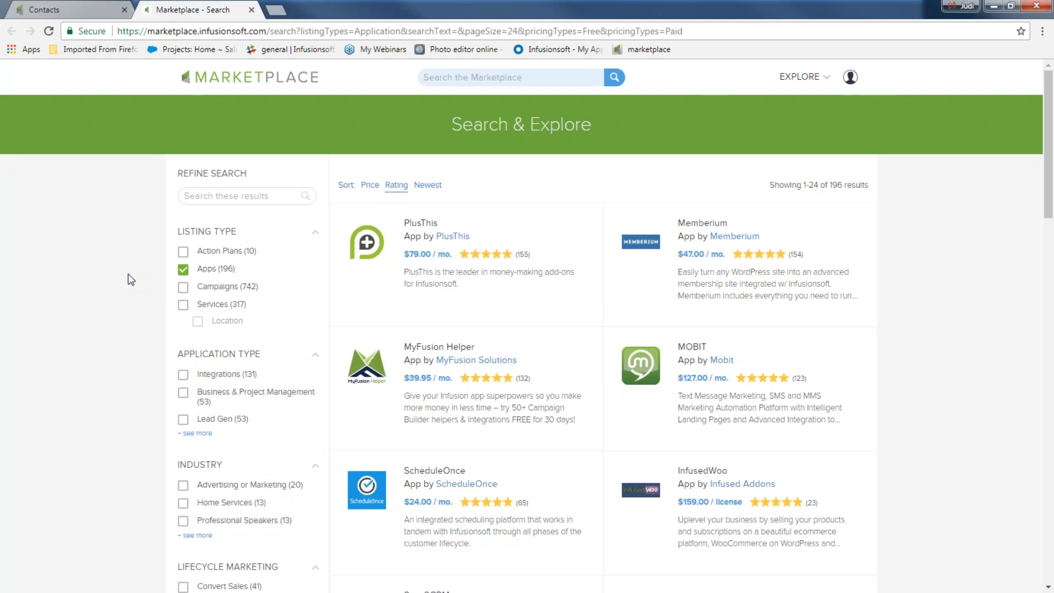
Open the email broadcast template gallery from Email & Broadcasts, and return to the Email & Broadcasts page
{"action": "left_click", "coordinate": [91, 11]}
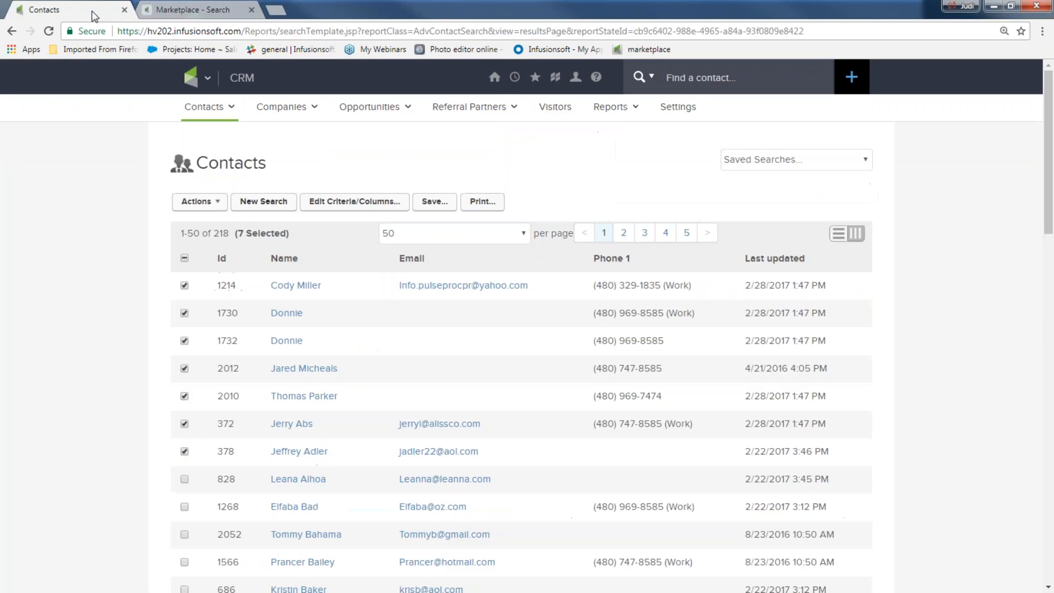
{"action": "left_click", "coordinate": [207, 77]}
{"action": "left_click", "coordinate": [454, 162]}
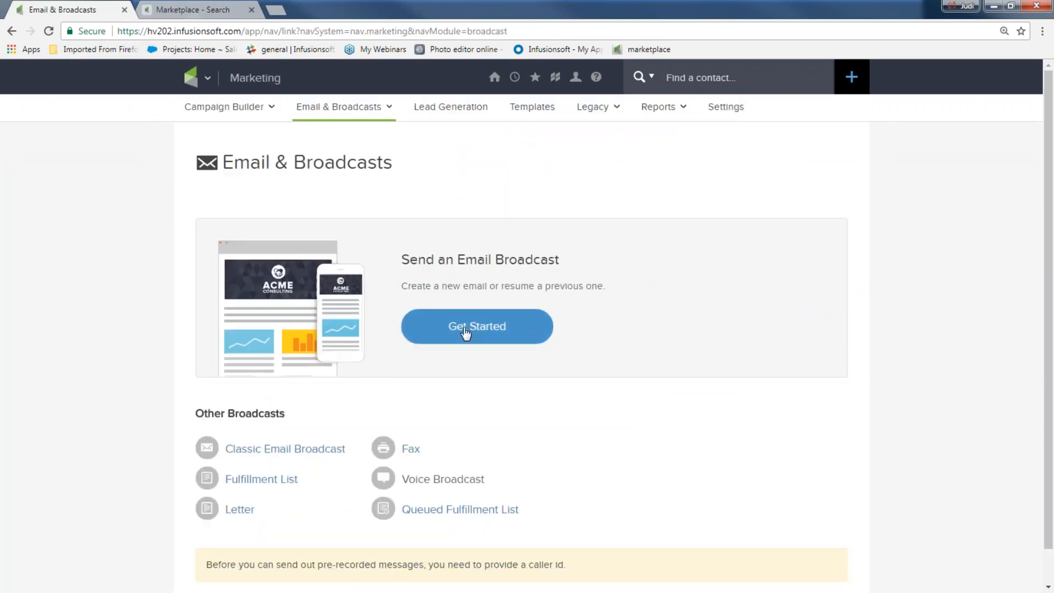
{"action": "left_click", "coordinate": [466, 329]}
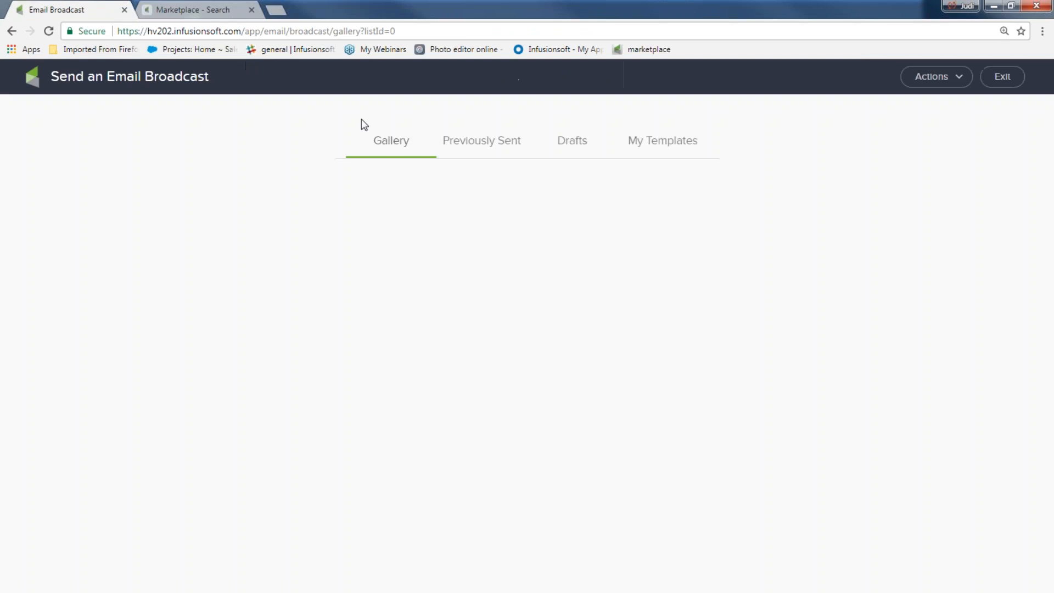
{"action": "left_click", "coordinate": [13, 31]}
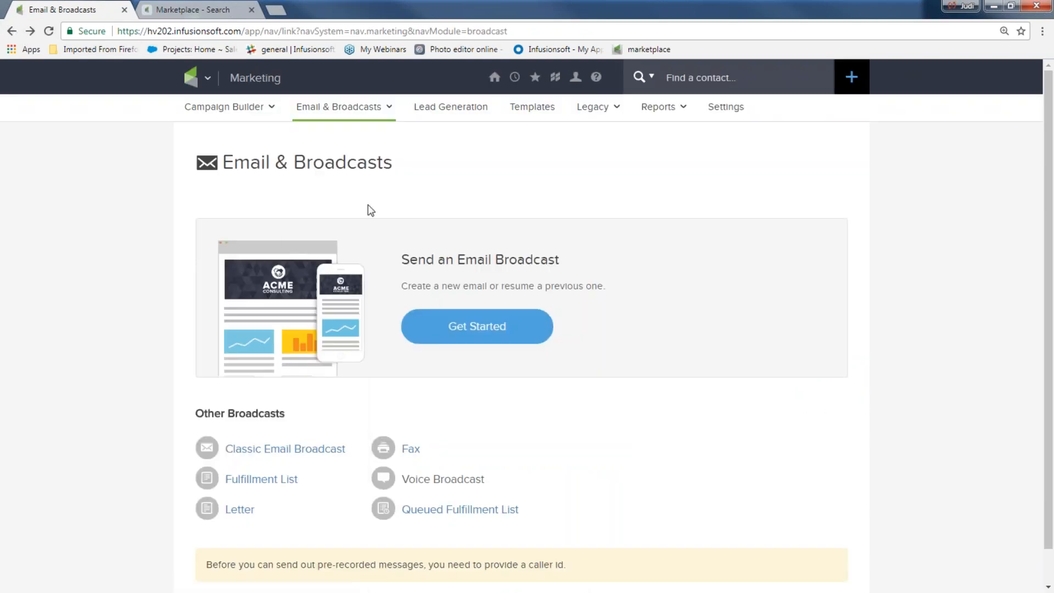
View the recipients page of a Classic Email Broadcast, and return to the Email & Broadcasts page
{"action": "left_click", "coordinate": [291, 454]}
{"action": "left_click", "coordinate": [522, 373]}
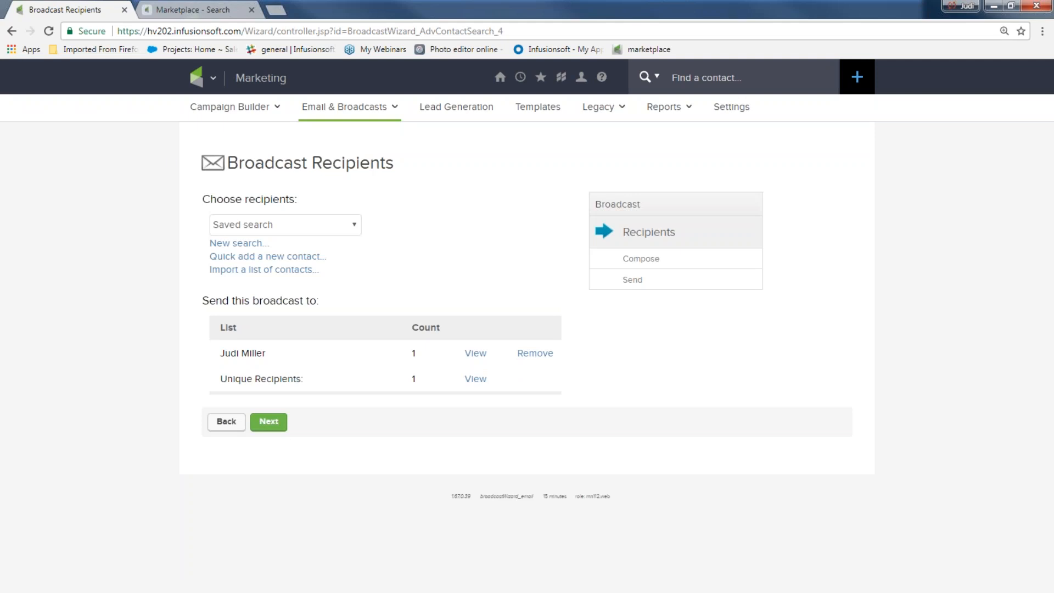
{"action": "left_click", "coordinate": [12, 32]}
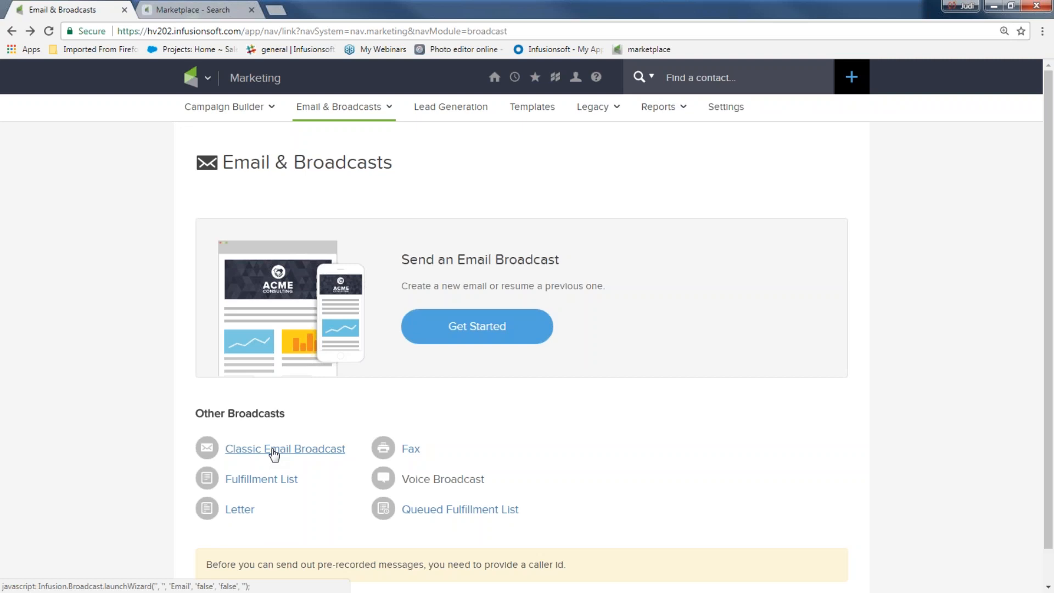
Reopen the Classic Email Broadcast to examine its options for choosing recipients
{"action": "scroll", "coordinate": [272, 456], "scroll_direction": "down", "scroll_amount": 1}
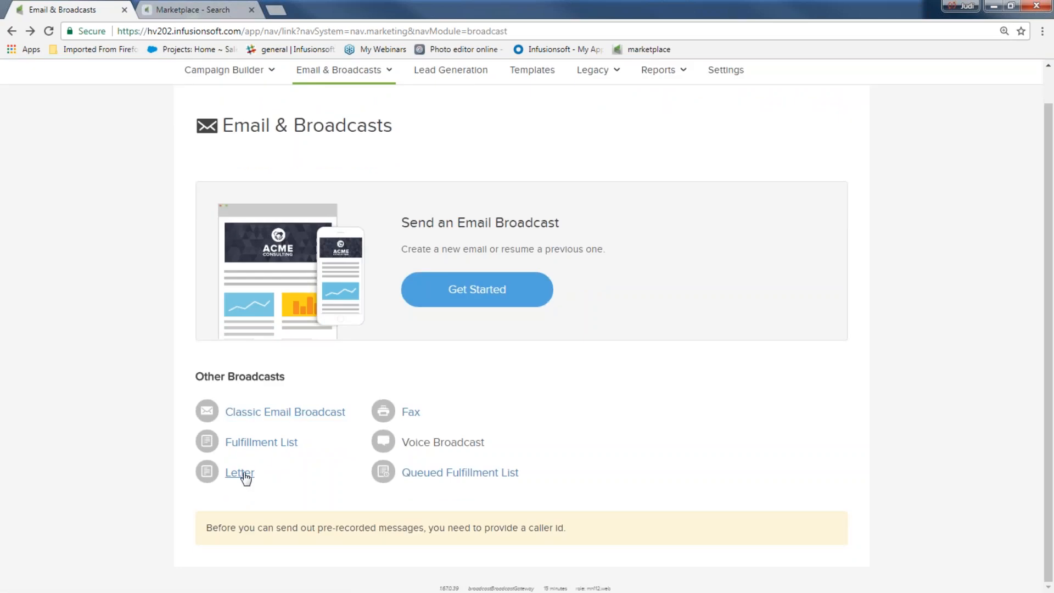
{"action": "left_click", "coordinate": [269, 421]}
{"action": "left_click", "coordinate": [536, 377]}
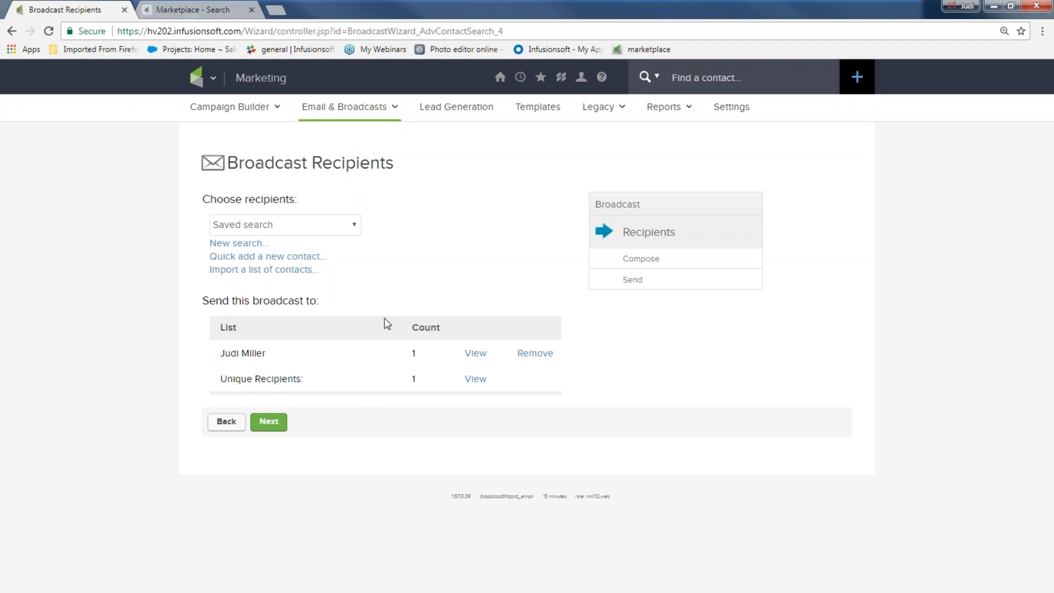
Leave the Classic Email Broadcast and open the template gallery for a new email broadcast
{"action": "left_click", "coordinate": [200, 78]}
{"action": "mouse_move", "coordinate": [207, 80]}
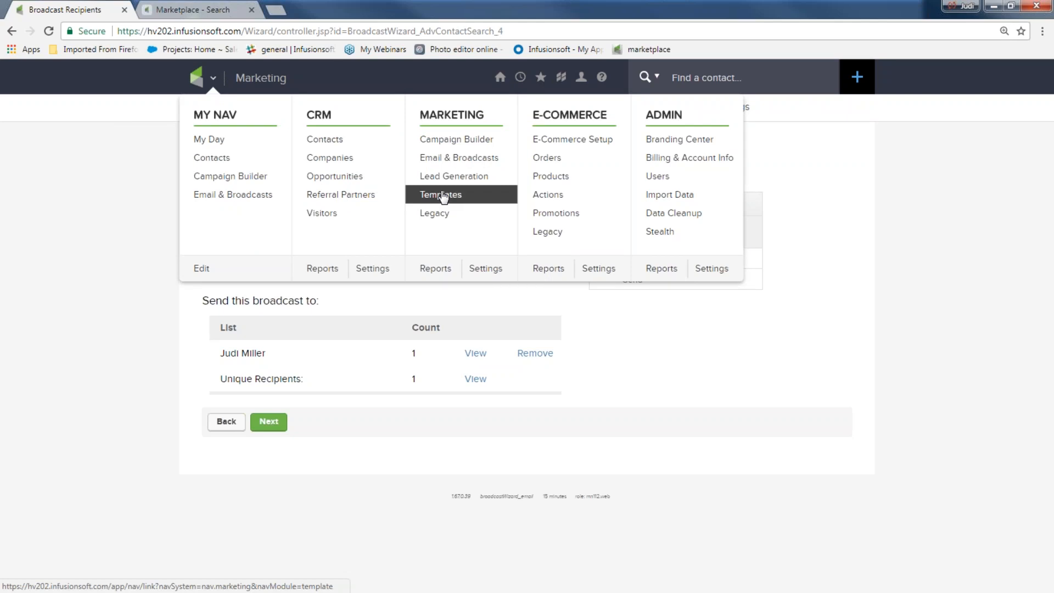
{"action": "left_click", "coordinate": [458, 159]}
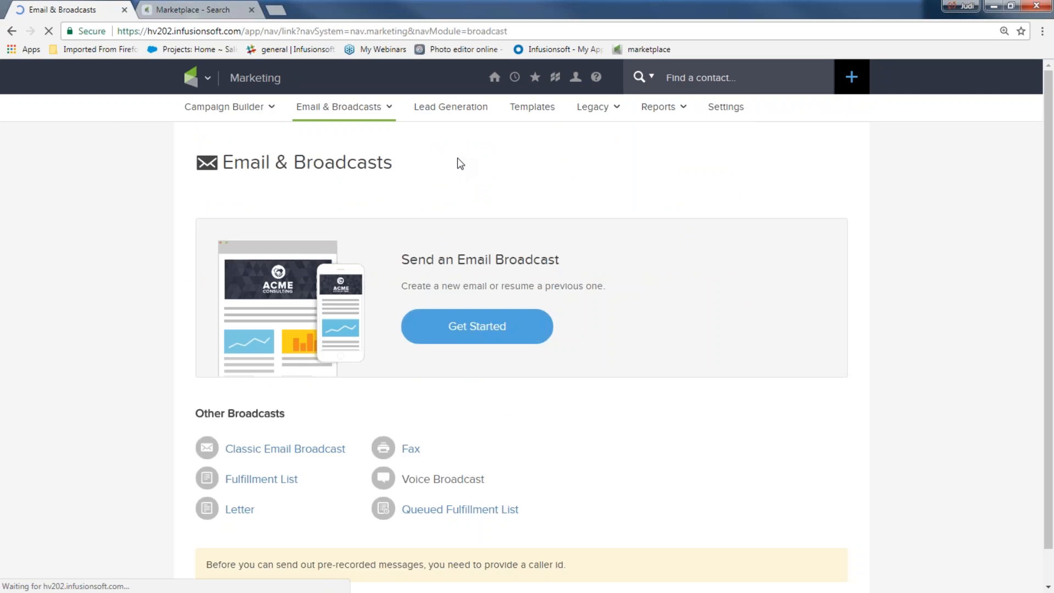
{"action": "left_click", "coordinate": [474, 330]}
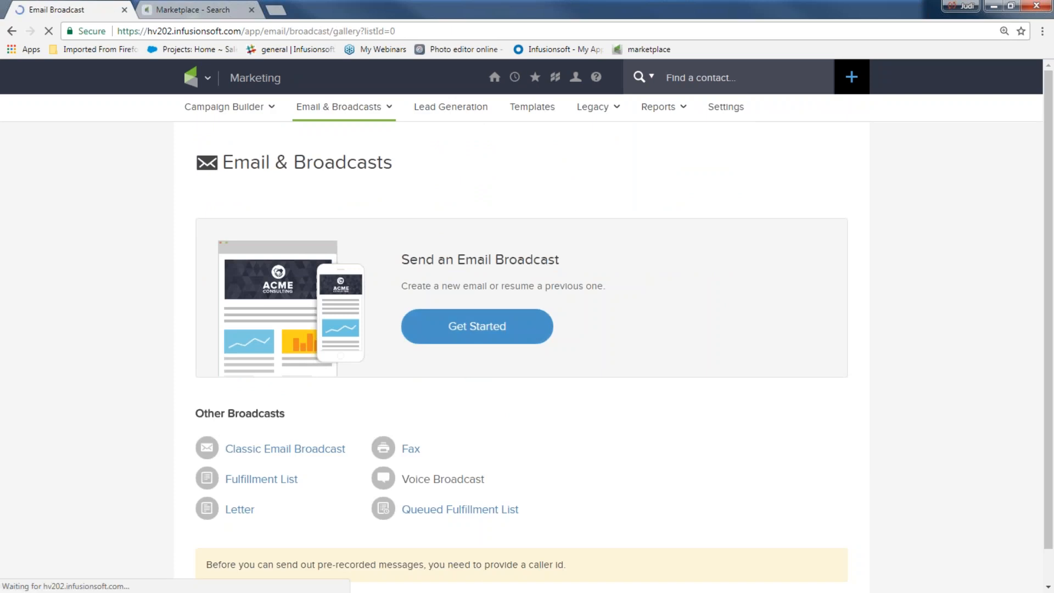
{"action": "mouse_move", "coordinate": [503, 257]}
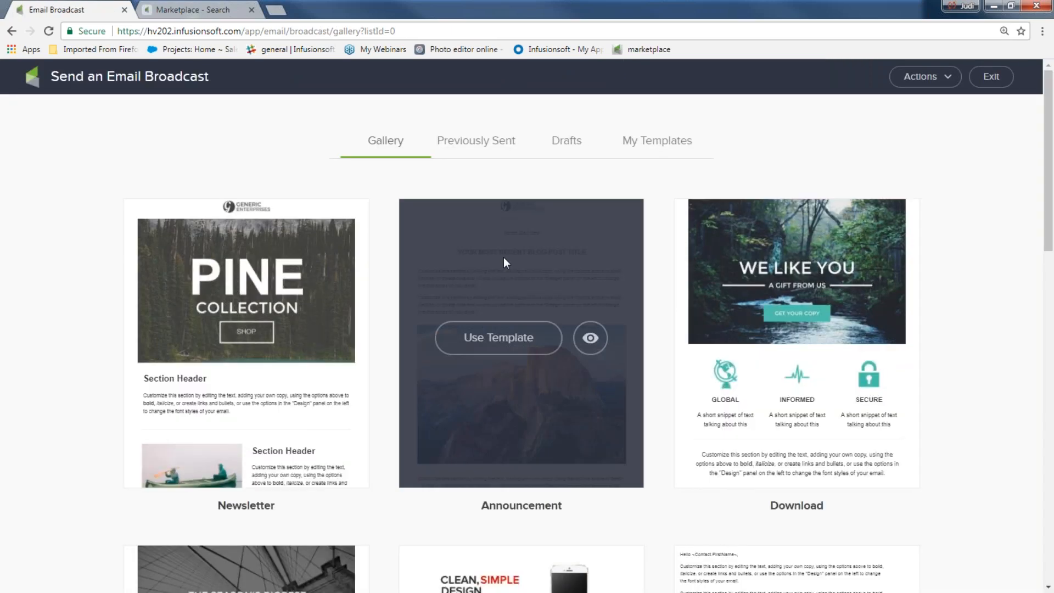
Open the Announcement template in the email editor, and return to the template gallery
{"action": "left_click", "coordinate": [498, 337]}
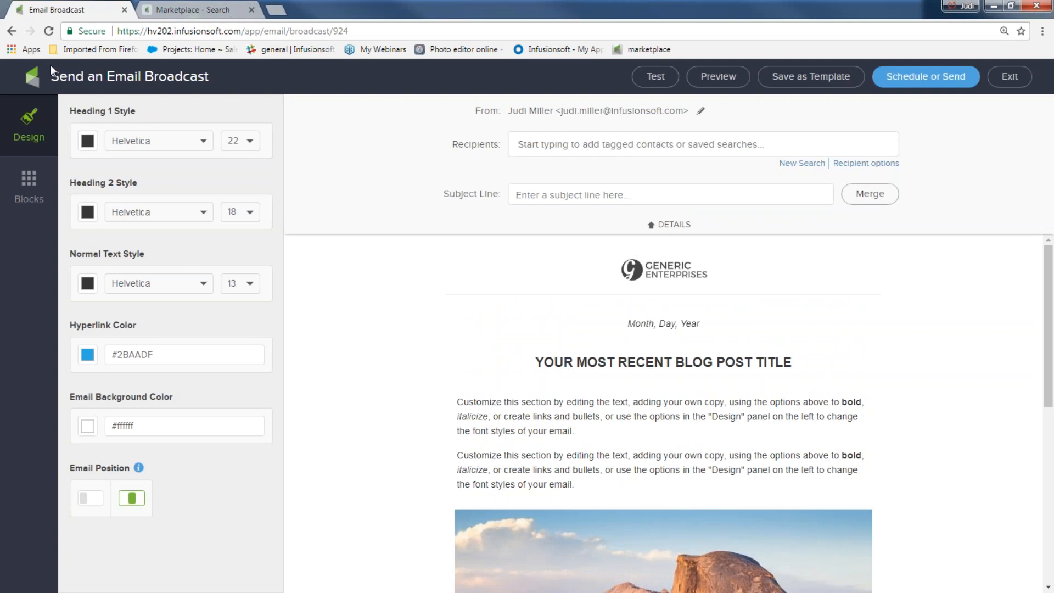
{"action": "left_click", "coordinate": [12, 31]}
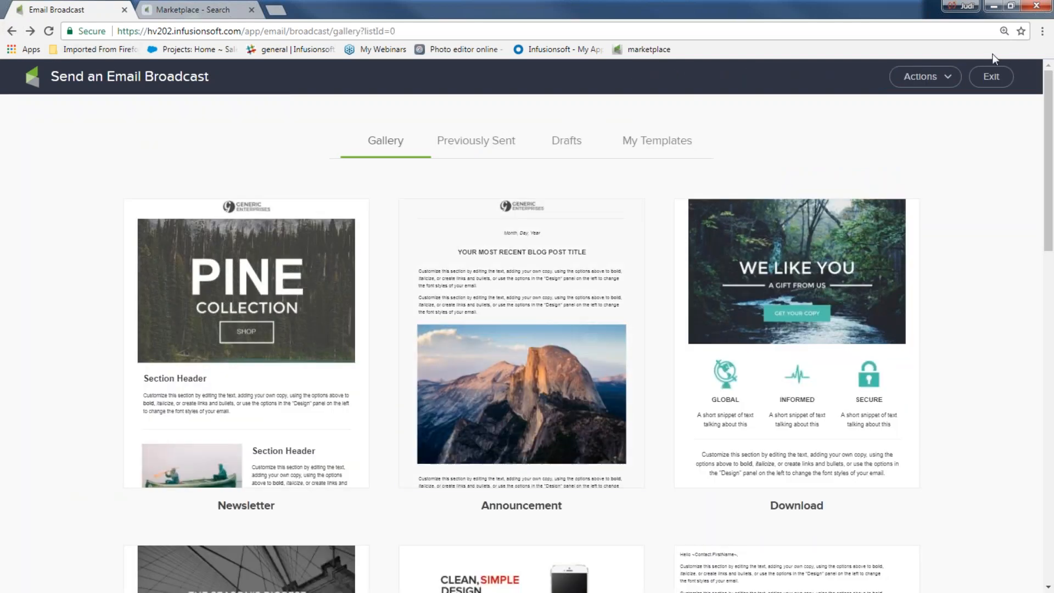
Create a new HTML email broadcast from the template gallery
{"action": "left_click", "coordinate": [948, 79]}
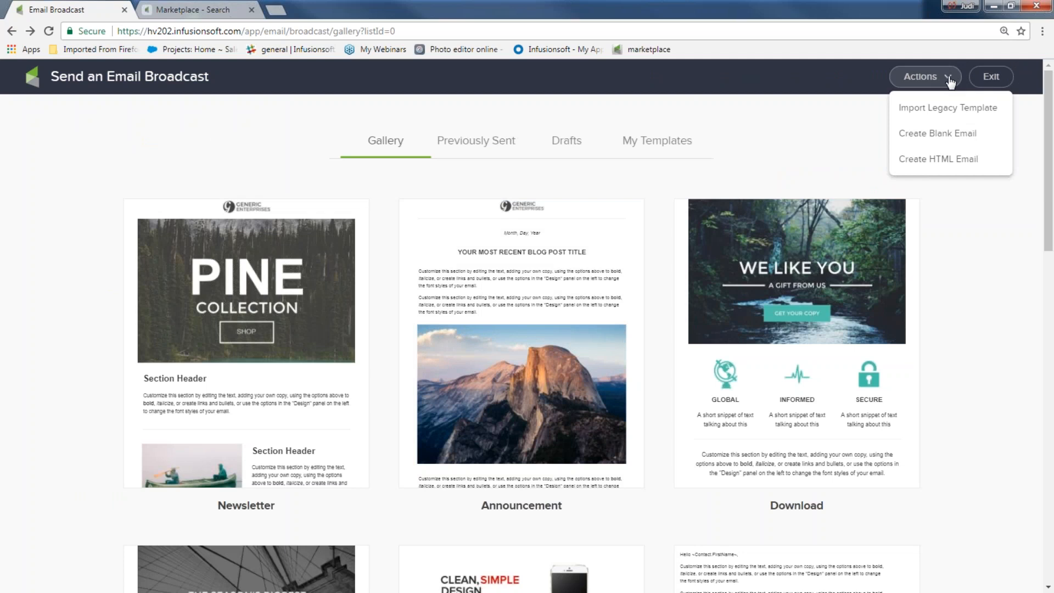
{"action": "left_click", "coordinate": [933, 160]}
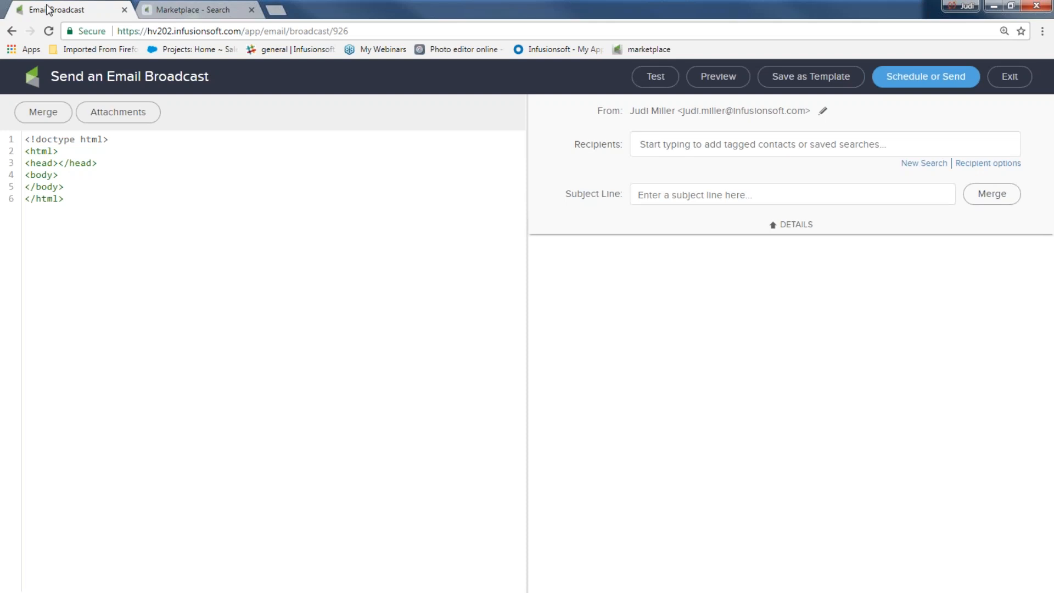
Highlight the account's application name at the start of the broadcast page's web address
{"action": "left_click_drag", "start_coordinate": [349, 30], "coordinate": [89, 52]}
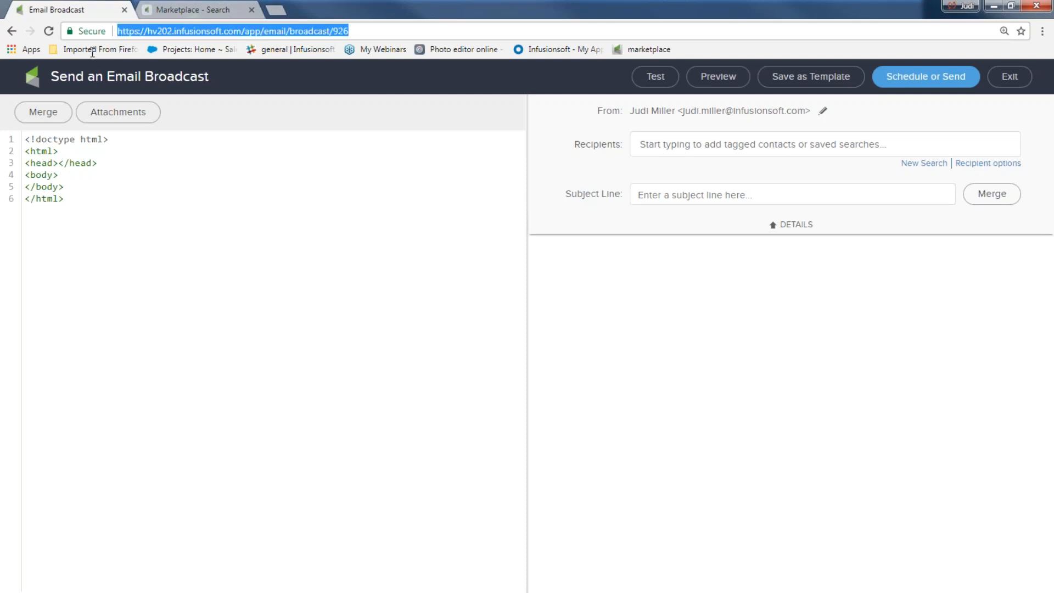
{"action": "left_click", "coordinate": [148, 30]}
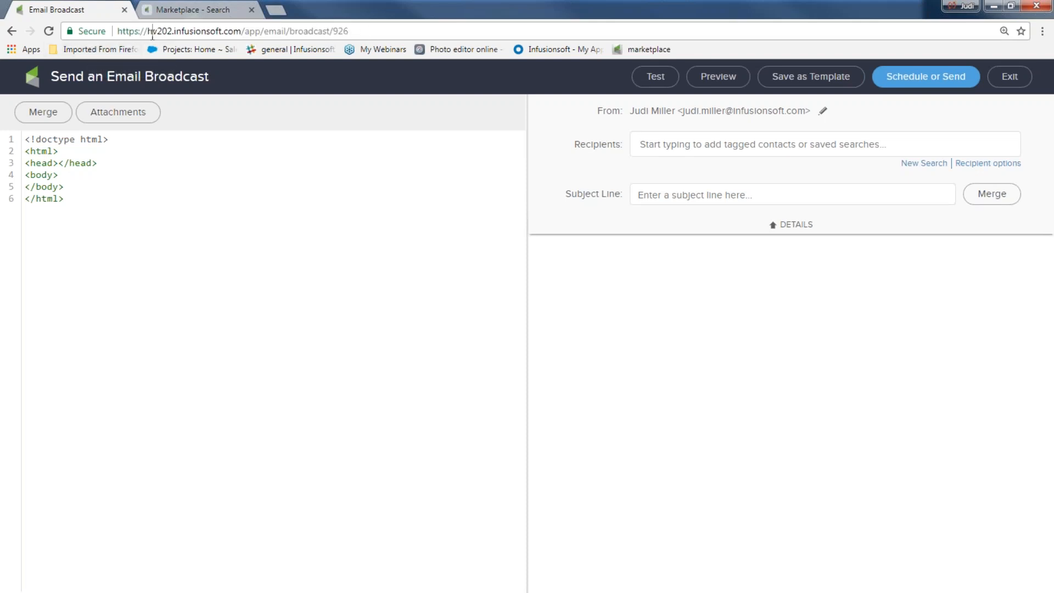
{"action": "left_click_drag", "start_coordinate": [147, 31], "coordinate": [177, 34]}
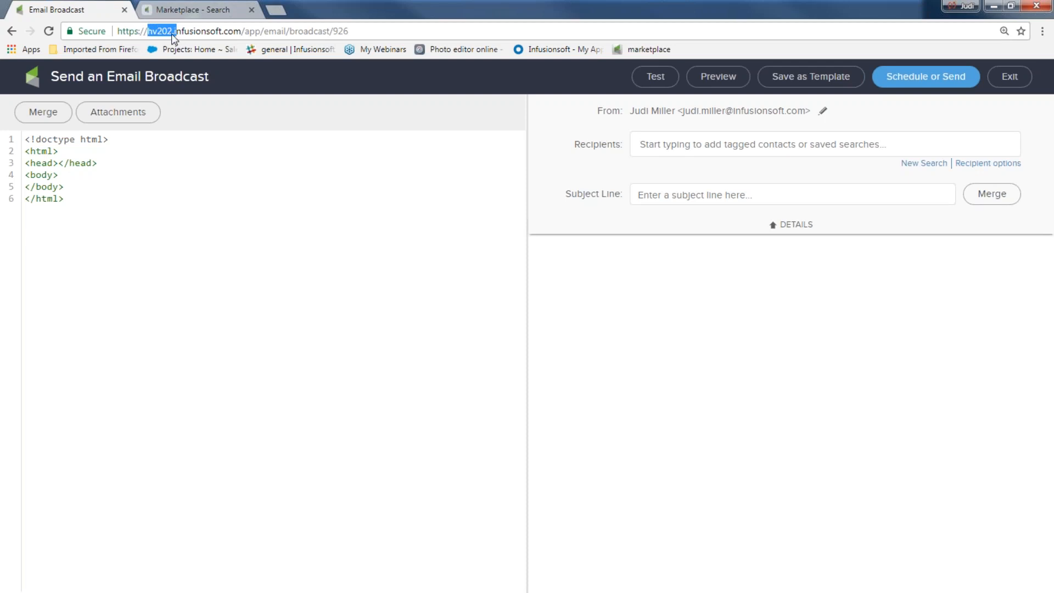